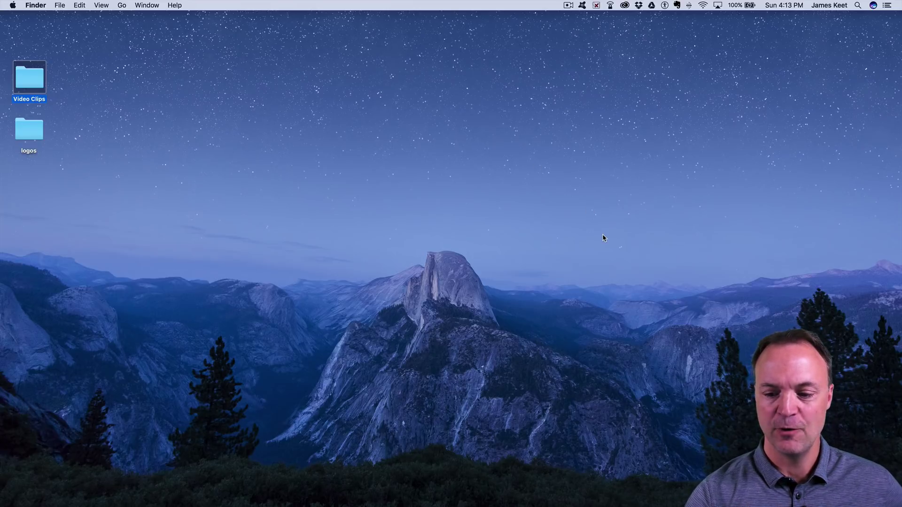
# Step: Switch to iMovie
pyautogui.moveTo(637, 499)
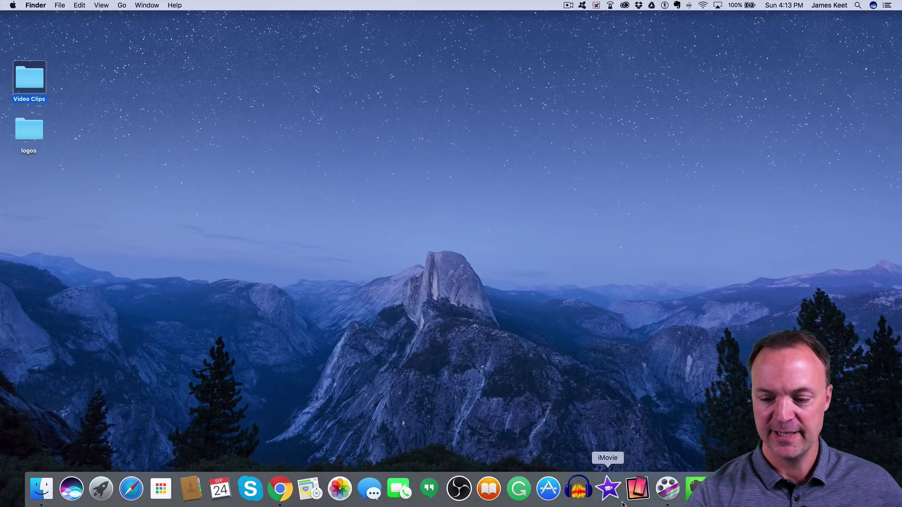
pyautogui.click(607, 496)
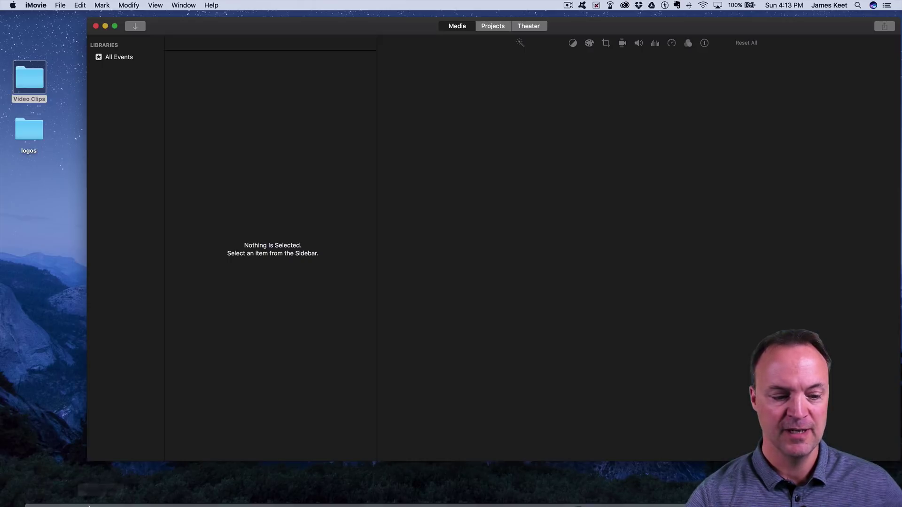
pyautogui.moveTo(102, 493)
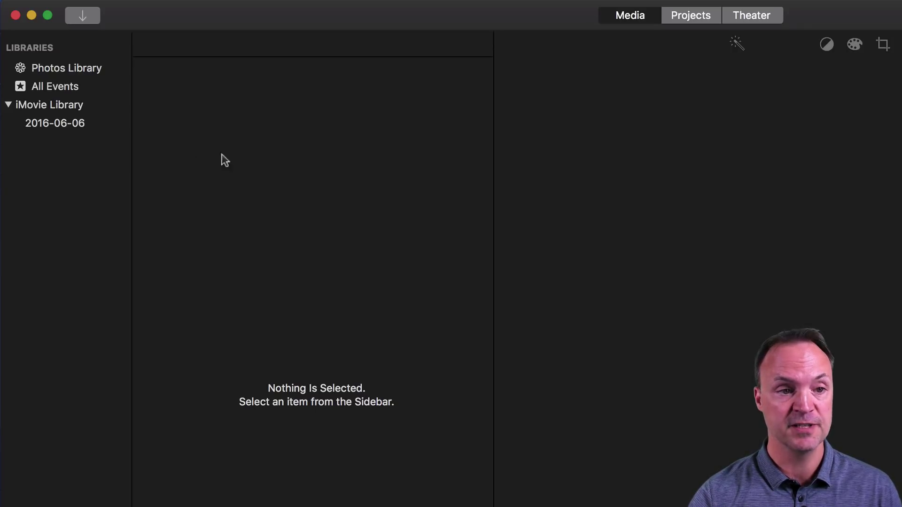
# Step: Look at the contents of the 2016-06-06 event and all clips in the iMovie Library
pyautogui.click(67, 126)
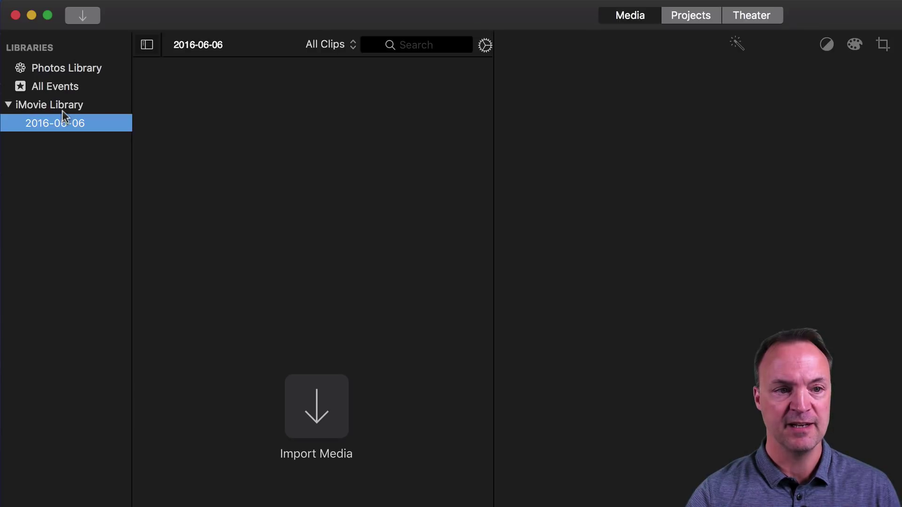
pyautogui.click(62, 110)
pyautogui.click(65, 107)
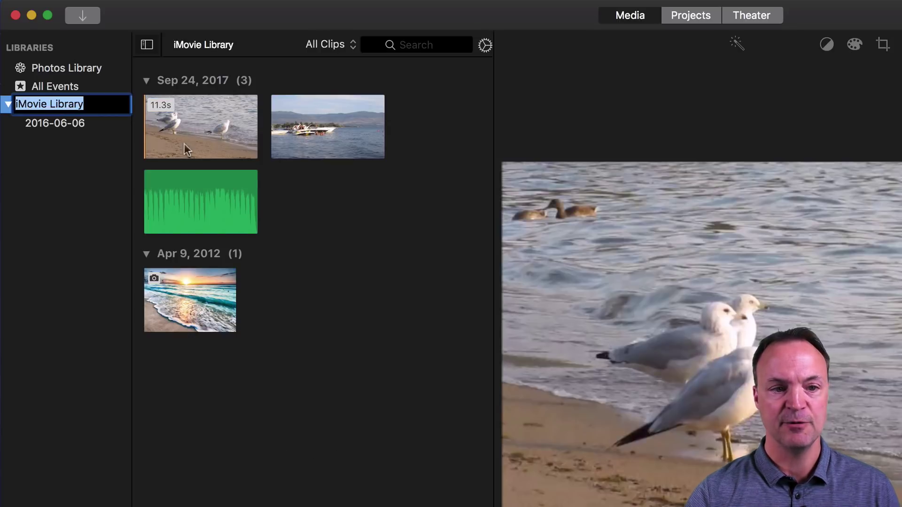
pyautogui.click(227, 211)
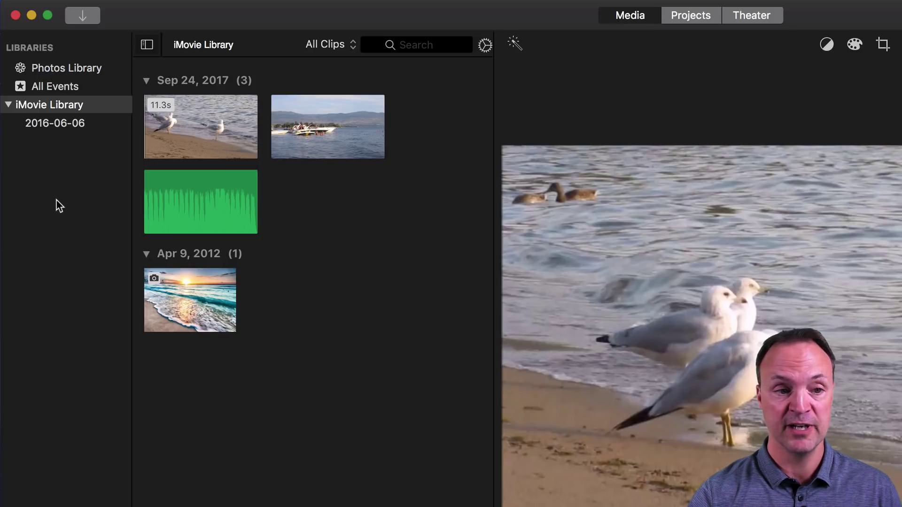
# Step: Create a new event named "cities" in the iMovie Library
pyautogui.rightClick(46, 165)
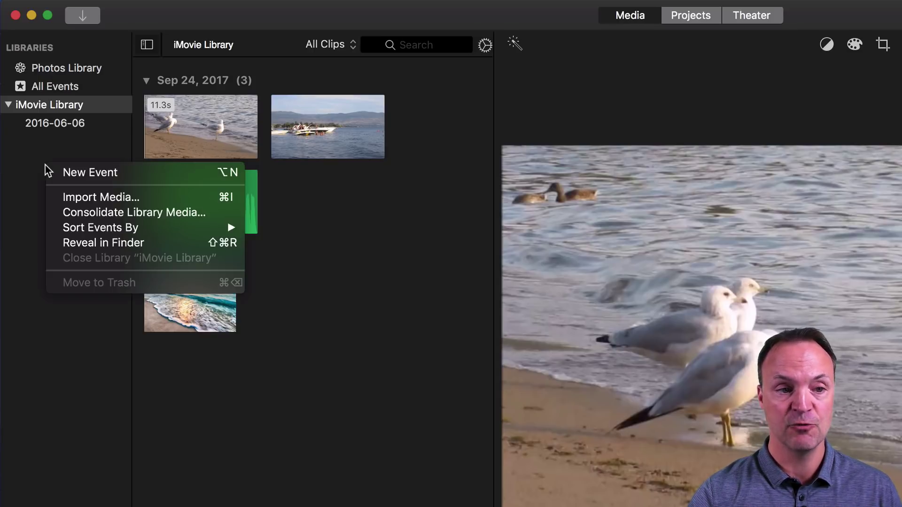
pyautogui.click(90, 175)
pyautogui.write('c')
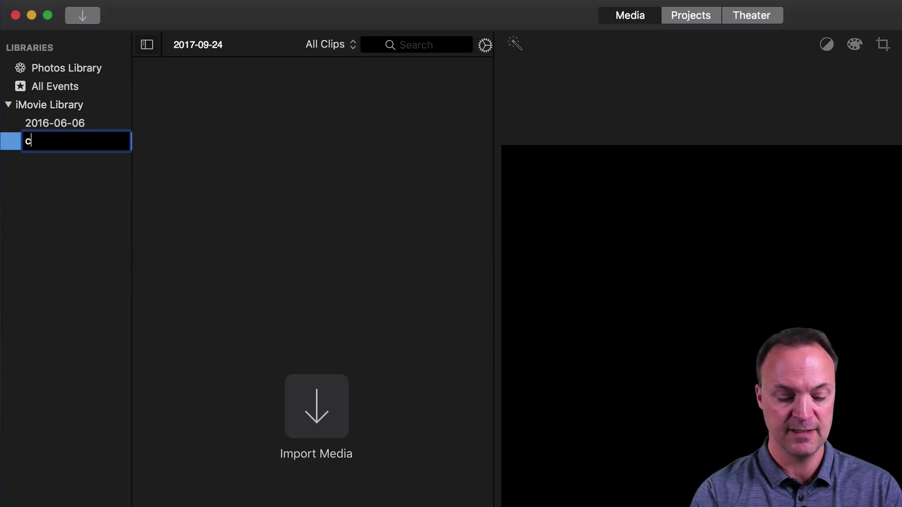
pyautogui.write('ities')
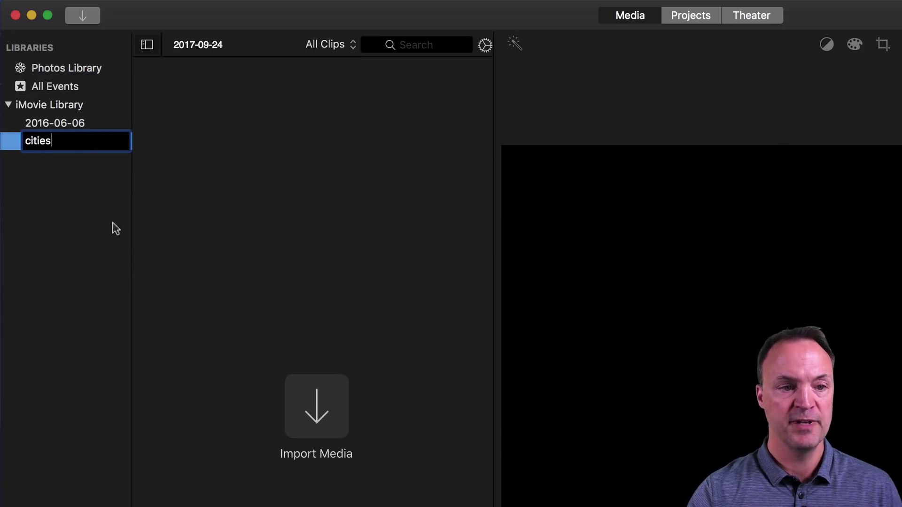
pyautogui.press('Return')
# Step: Import the clips 160820_001_NYC_Train_1080p.mp4 and 161022_206_SanFrancisco_4K.mp4 from the desktop's Video Clips > Cities folder into the cities event
pyautogui.click(326, 362)
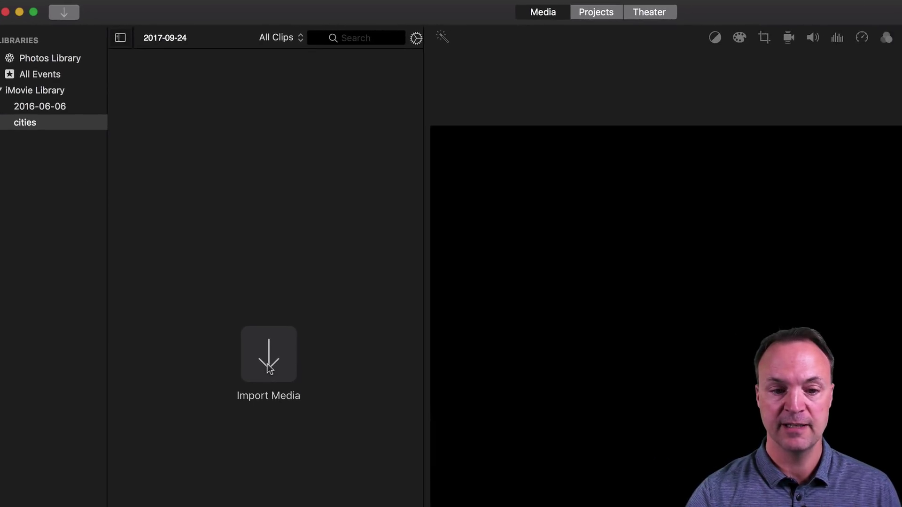
pyautogui.click(268, 369)
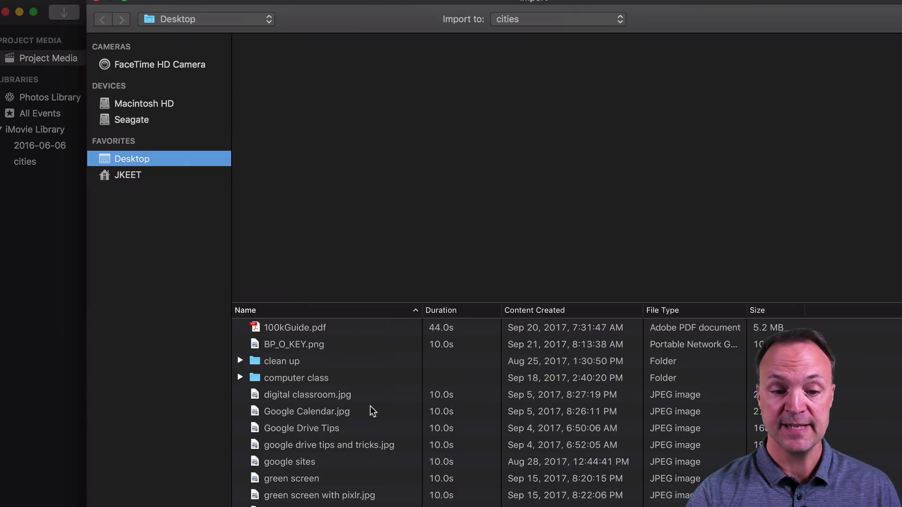
pyautogui.scroll(-15, 306, 382)
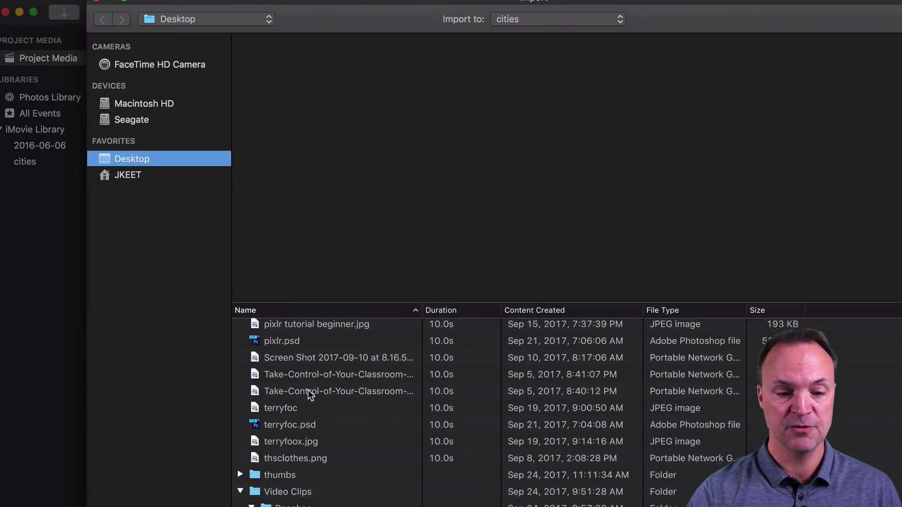
pyautogui.scroll(1, 308, 390)
pyautogui.click(291, 374)
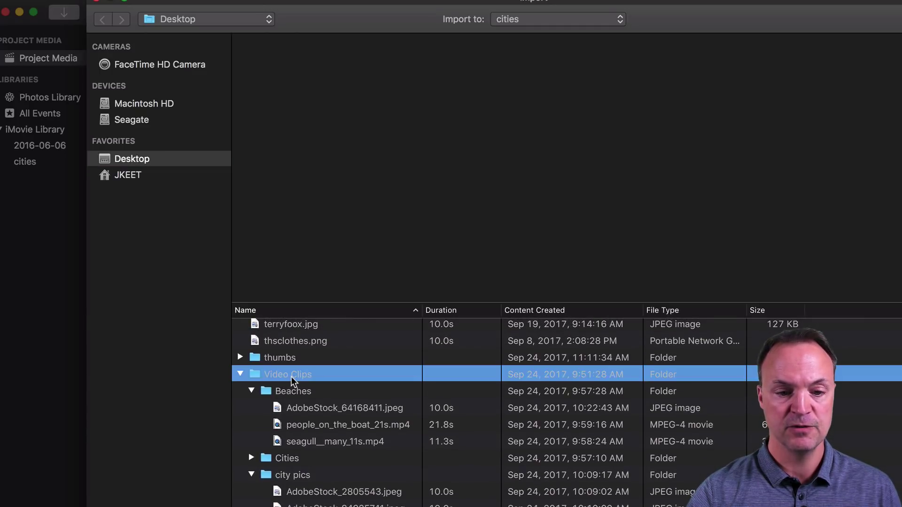
pyautogui.click(251, 459)
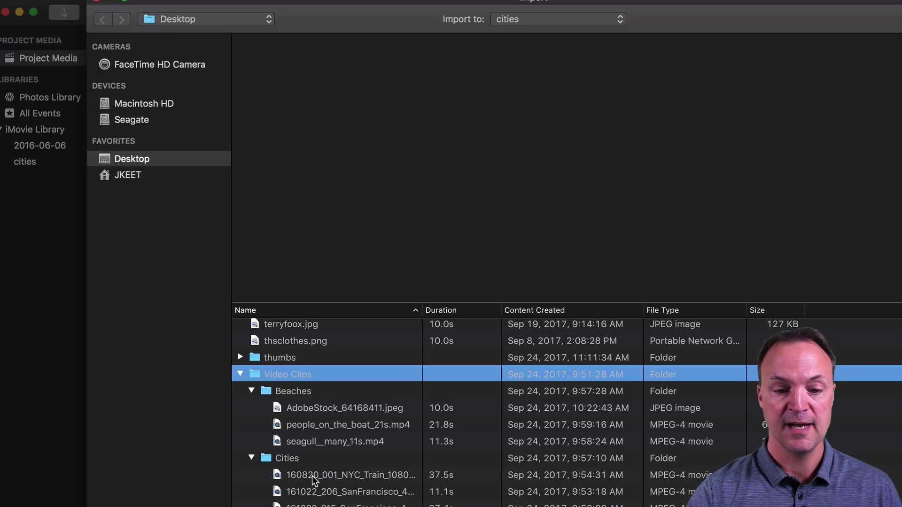
pyautogui.click(314, 479)
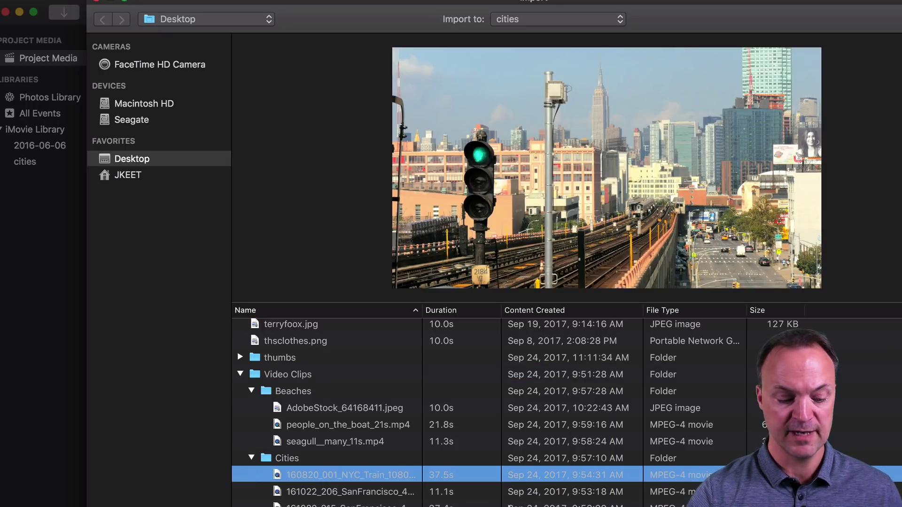
pyautogui.keyDown('shift'); pyautogui.click(383, 493); pyautogui.keyUp('shift')
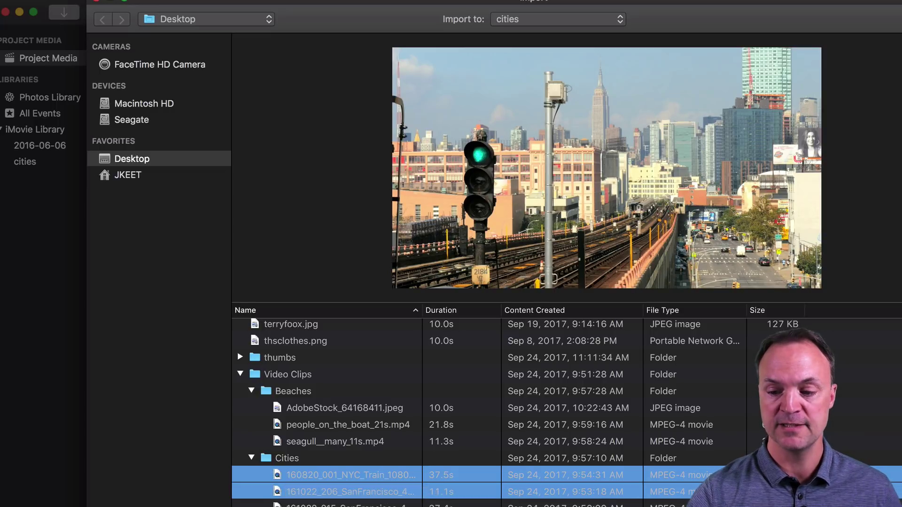
pyautogui.click(887, 506)
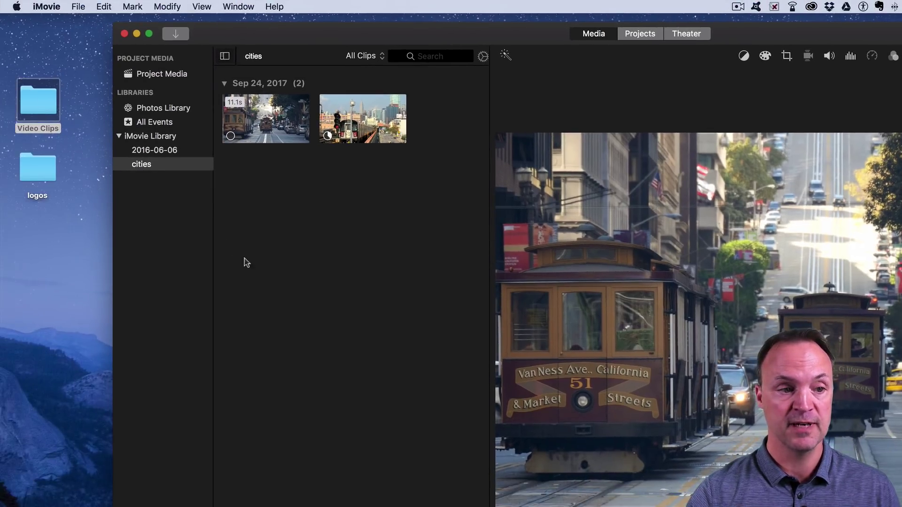
# Step: Add 161022_215_SanFrancisco_4K.mp4 and General_public.mov from the desktop's Video Clips folder in Finder directly to the cities event
pyautogui.doubleClick(37, 115)
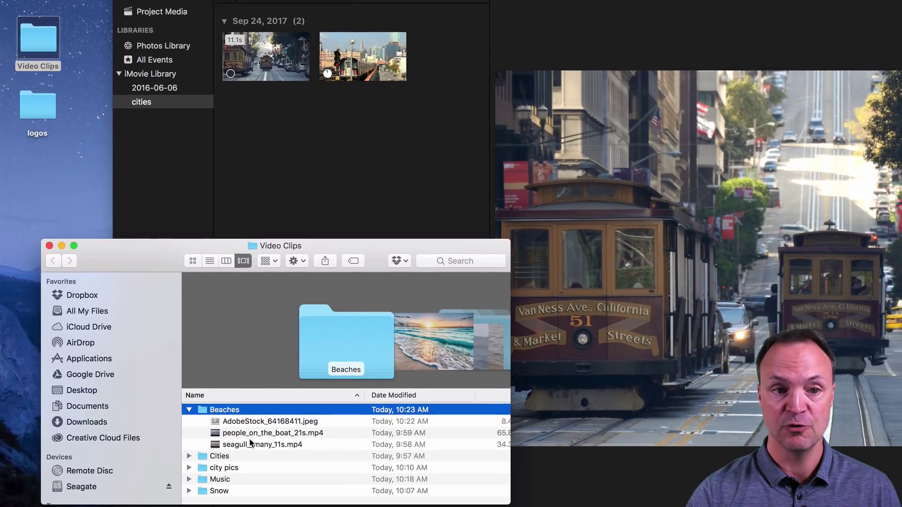
pyautogui.click(214, 456)
pyautogui.click(189, 457)
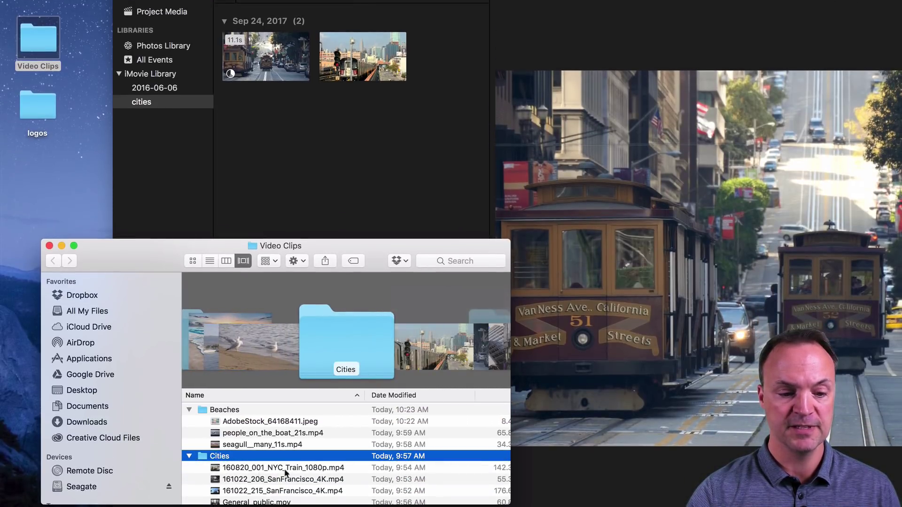
pyautogui.click(265, 493)
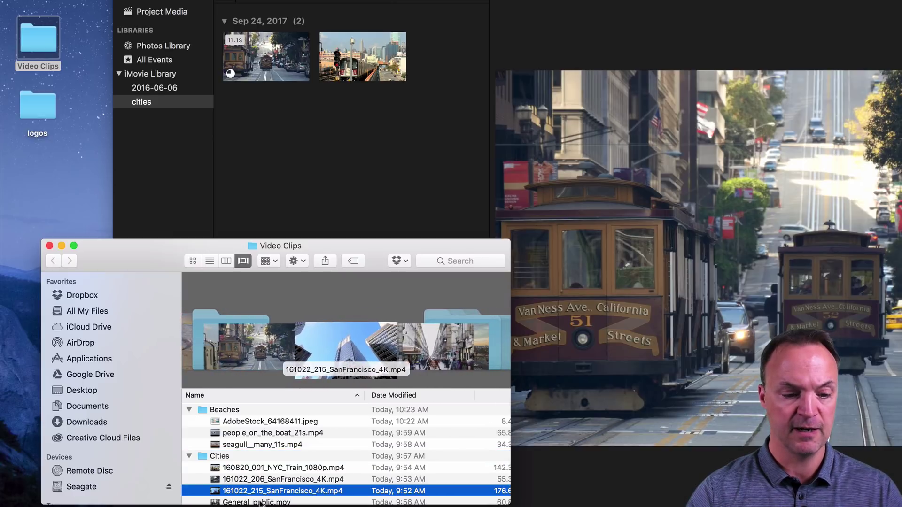
pyautogui.hotkey('shift', 'Down')
pyautogui.moveTo(262, 490); pyautogui.dragTo(347, 149)
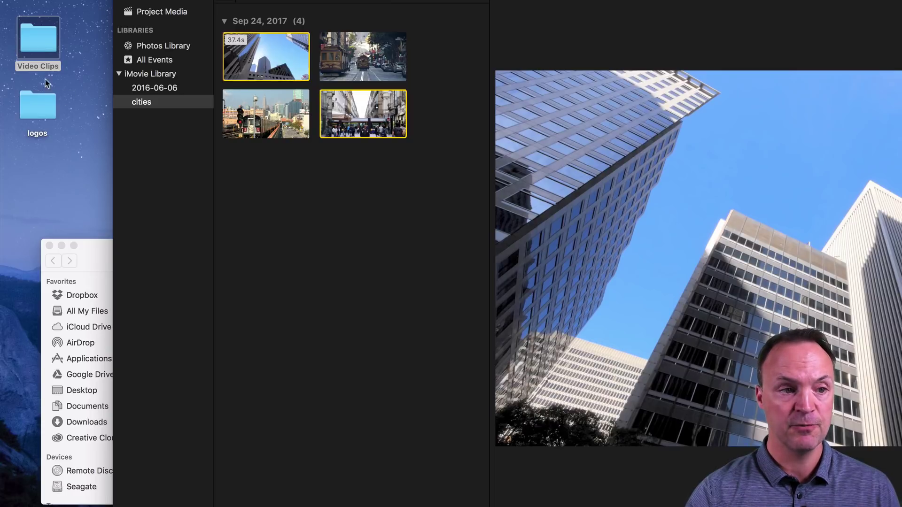
# Step: Add the still image AdobeStock_2805543.jpeg from the city pics folder in Finder to the cities event
pyautogui.click(58, 52)
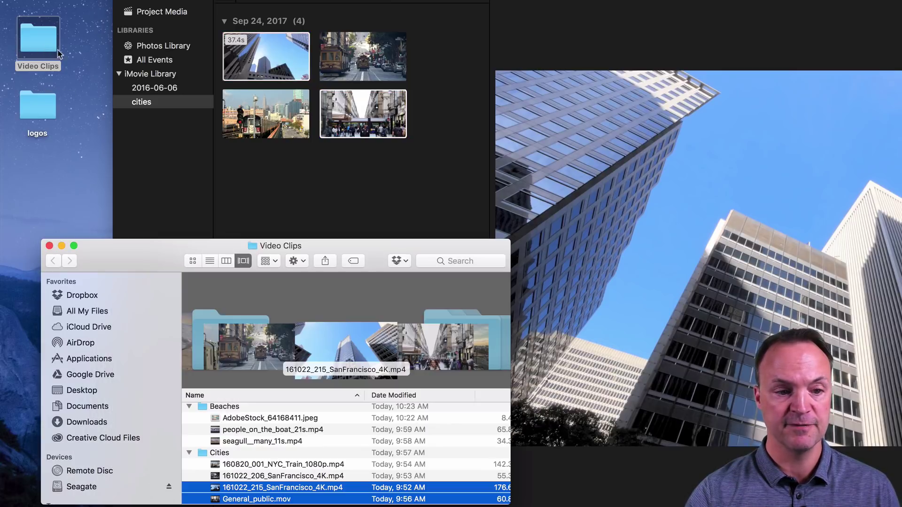
pyautogui.scroll(-1, 275, 439)
pyautogui.click(274, 432)
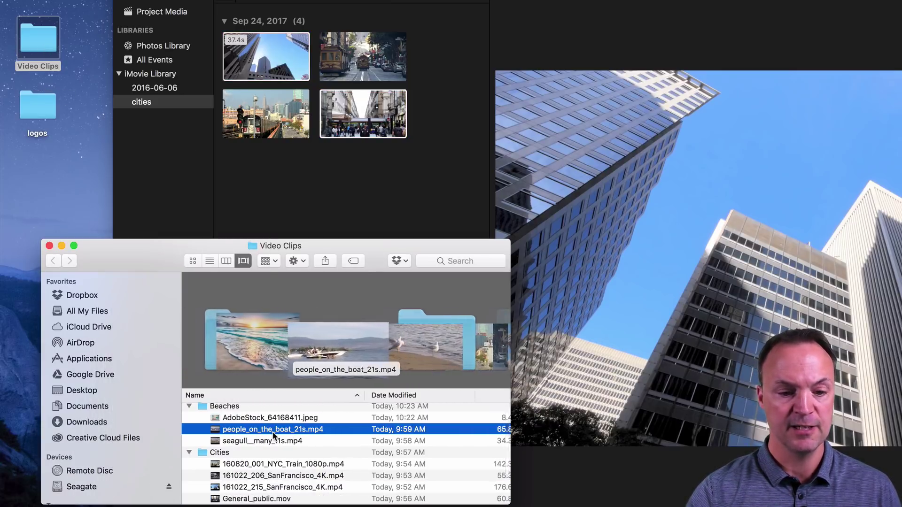
pyautogui.click(267, 441)
pyautogui.scroll(-3, 267, 444)
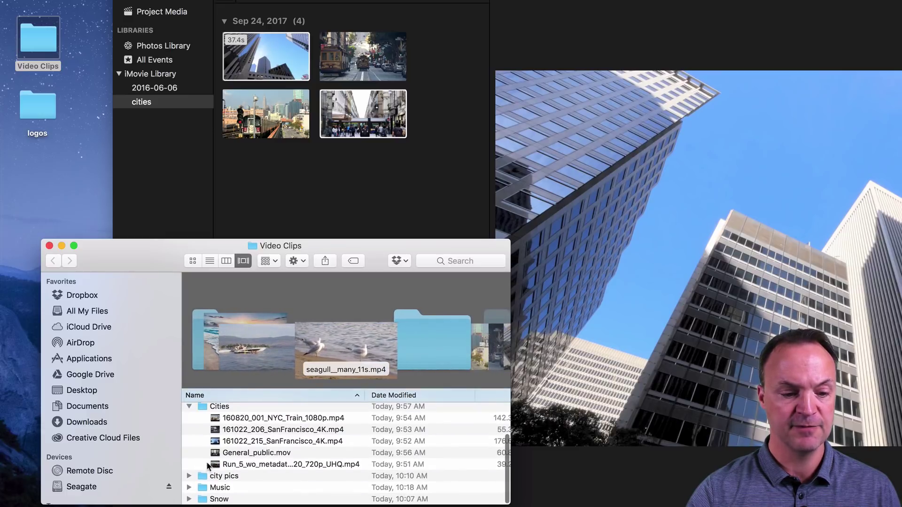
pyautogui.click(189, 475)
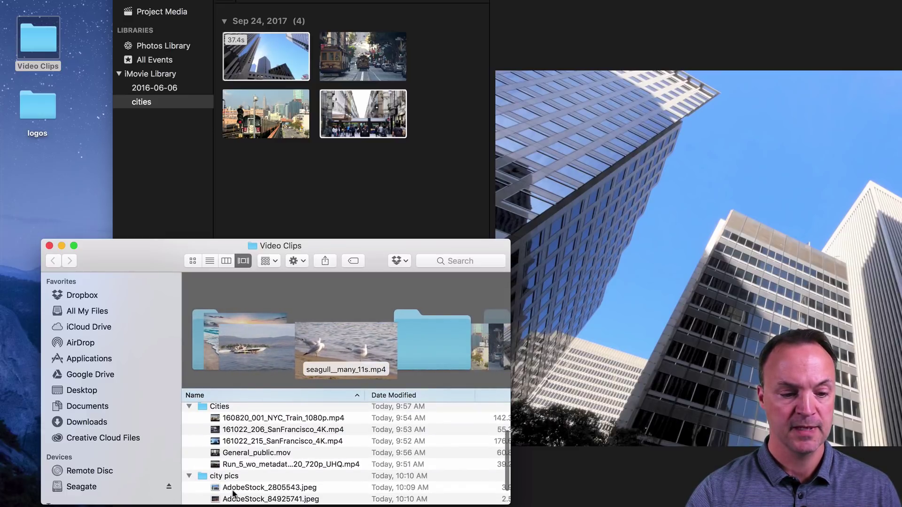
pyautogui.click(233, 487)
pyautogui.moveTo(233, 487); pyautogui.dragTo(282, 193)
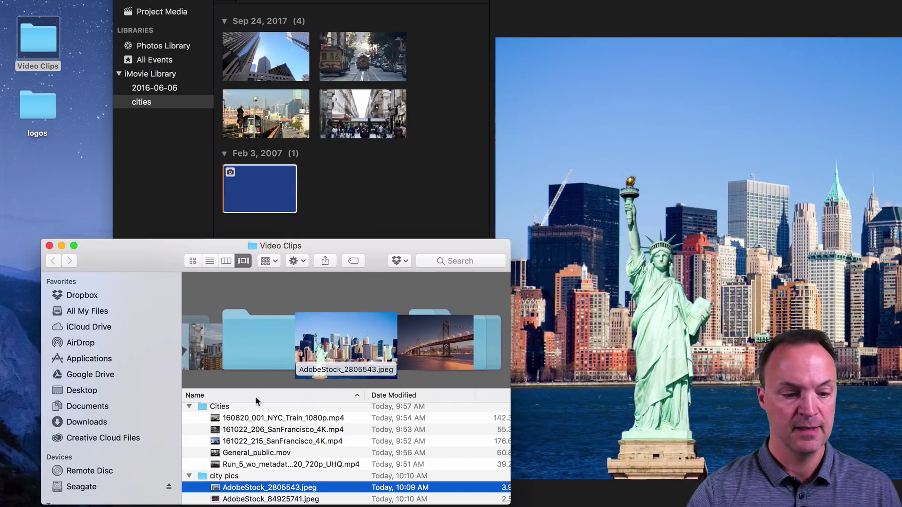
# Step: Add a music track from the Music folder in Finder to the cities event
pyautogui.click(82, 259)
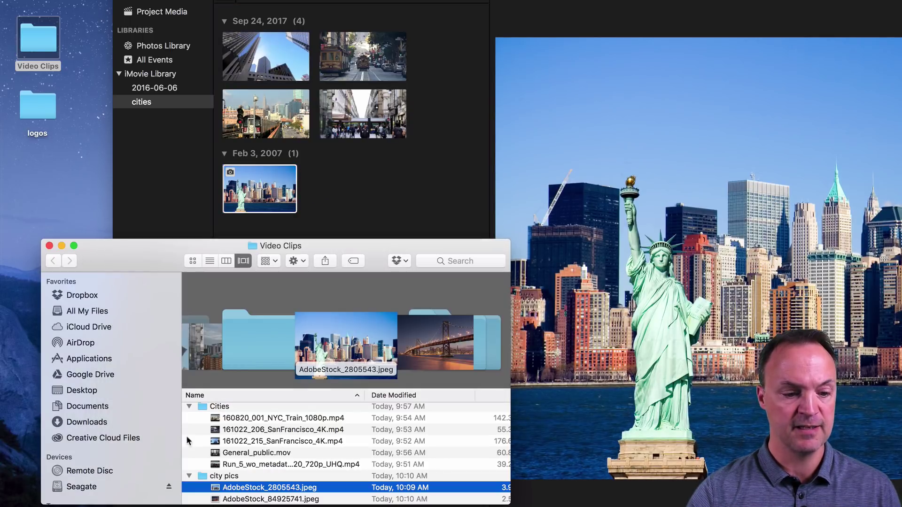
pyautogui.scroll(-2, 279, 499)
pyautogui.scroll(-1, 279, 499)
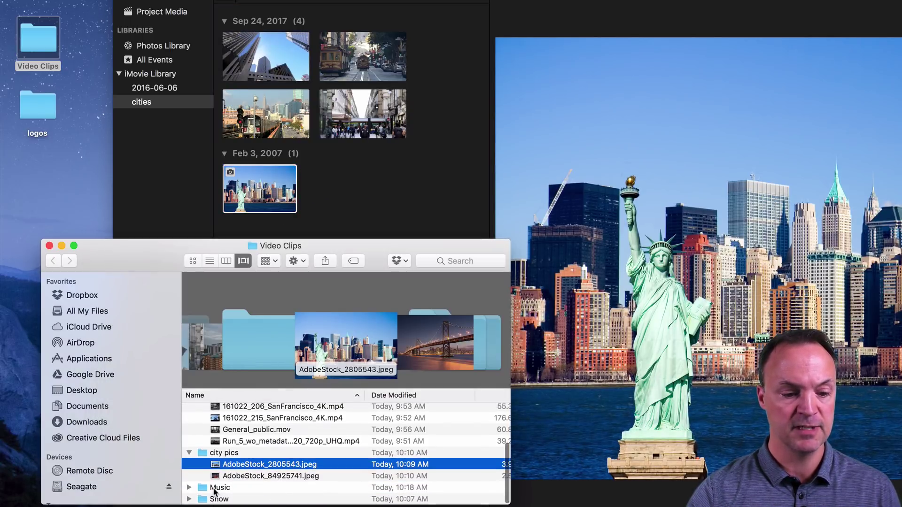
pyautogui.click(190, 489)
pyautogui.click(189, 487)
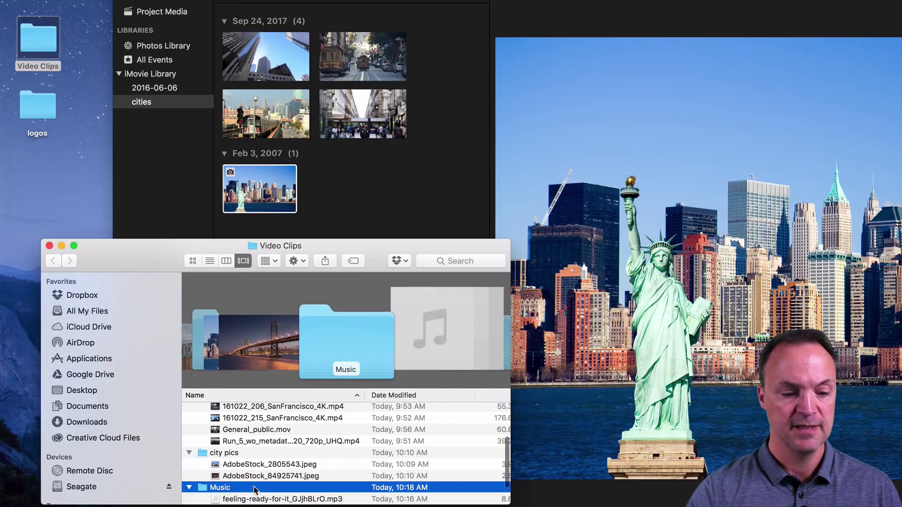
pyautogui.scroll(-2, 259, 484)
pyautogui.moveTo(259, 484); pyautogui.dragTo(368, 179)
pyautogui.click(368, 180)
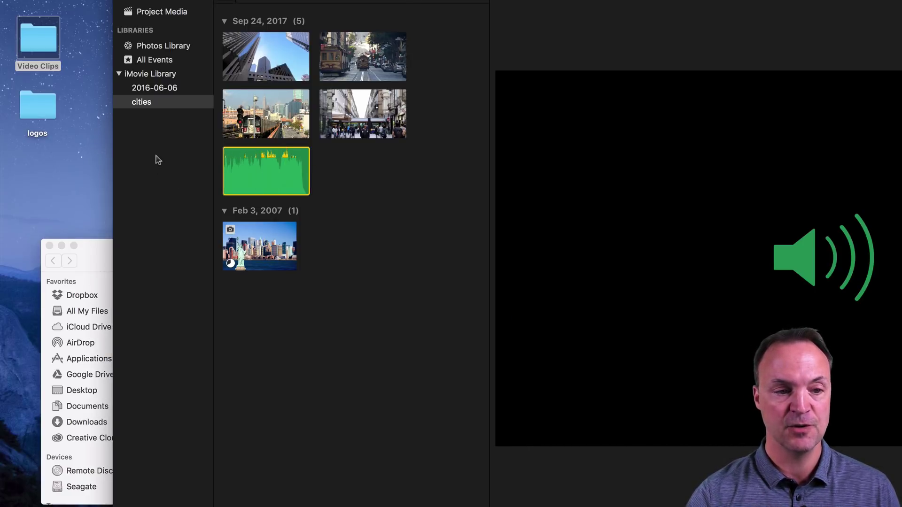
# Step: View the Delete Event option for the cities event without deleting the event
pyautogui.rightClick(147, 102)
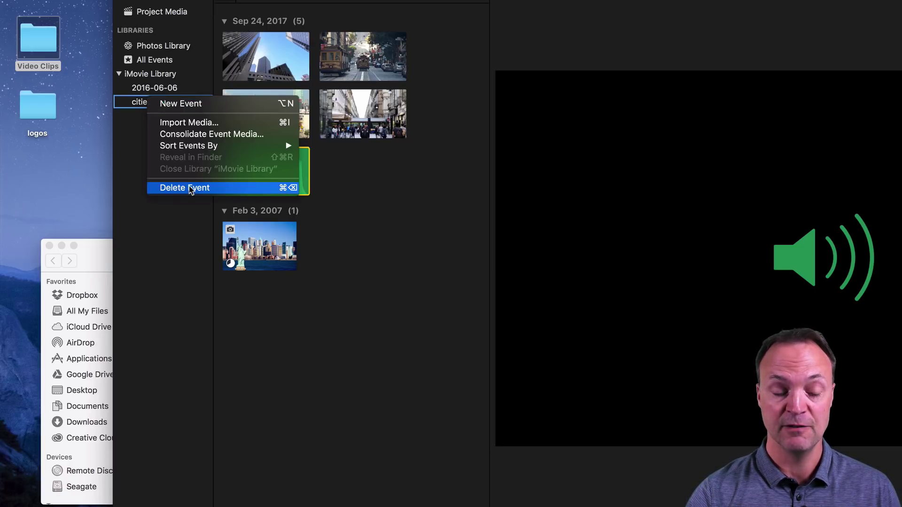
pyautogui.click(167, 243)
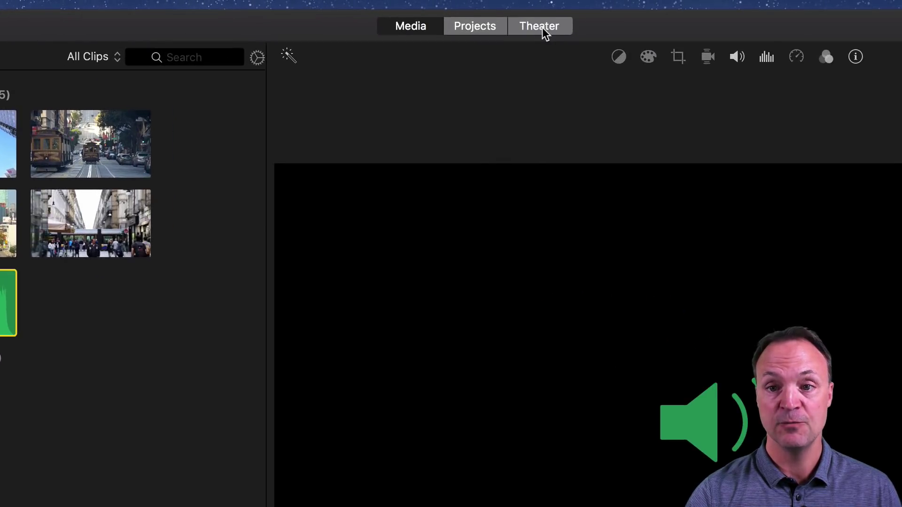
# Step: Open the Theater and show the available options for the AdobeStock_64168411 movie
pyautogui.click(542, 27)
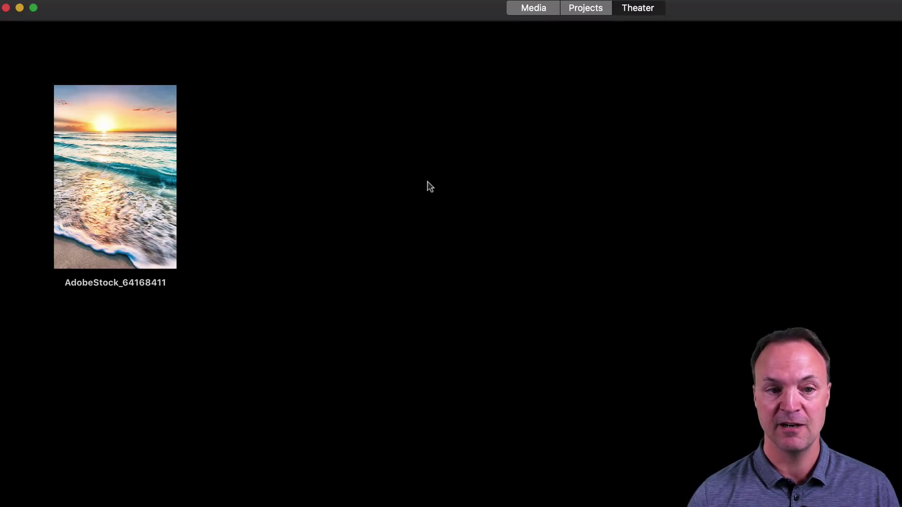
pyautogui.moveTo(136, 199)
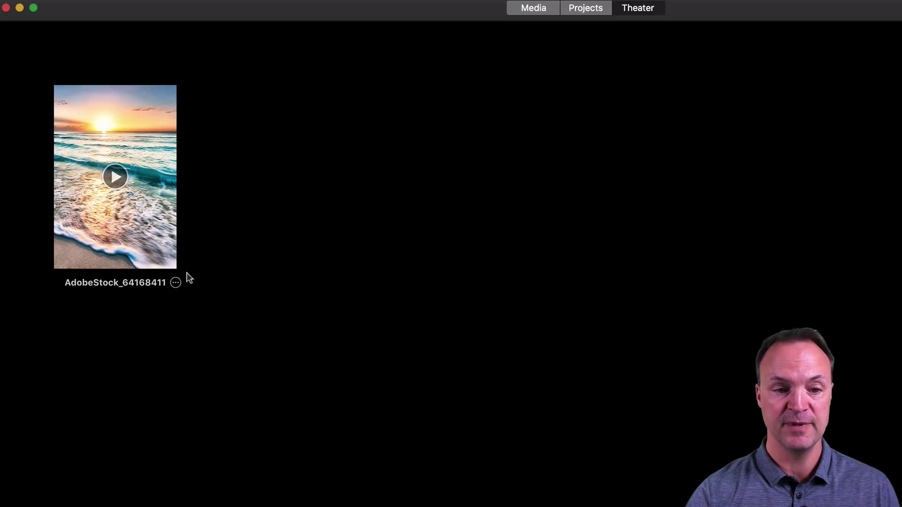
pyautogui.click(176, 282)
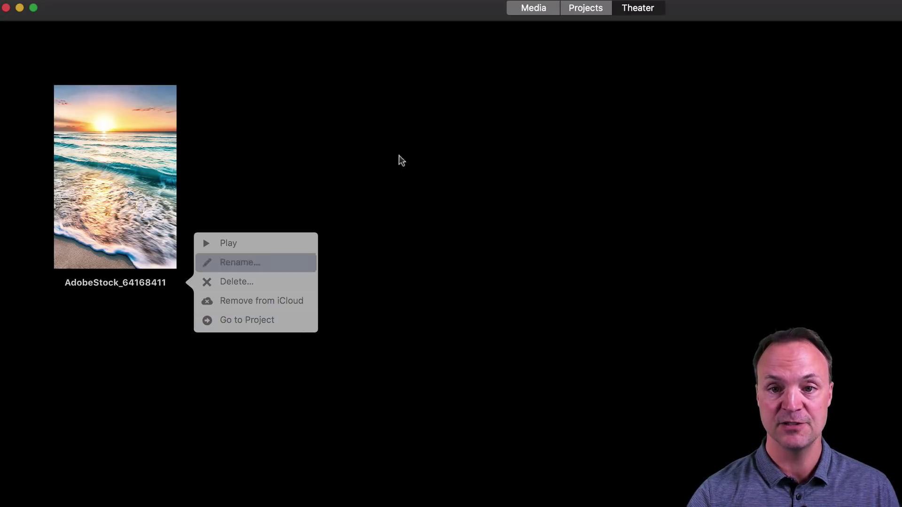
# Step: Open The Beach from the projects to view its contents, and return to the projects overview
pyautogui.click(596, 7)
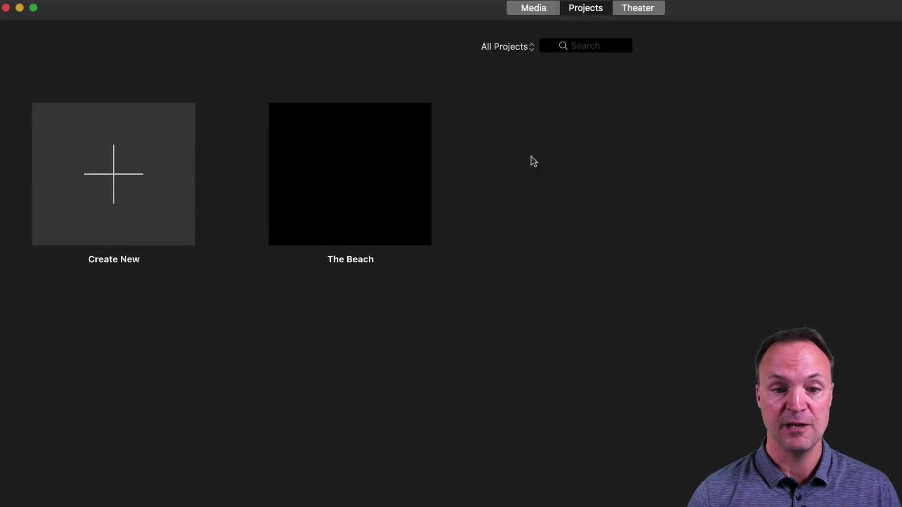
pyautogui.moveTo(364, 215)
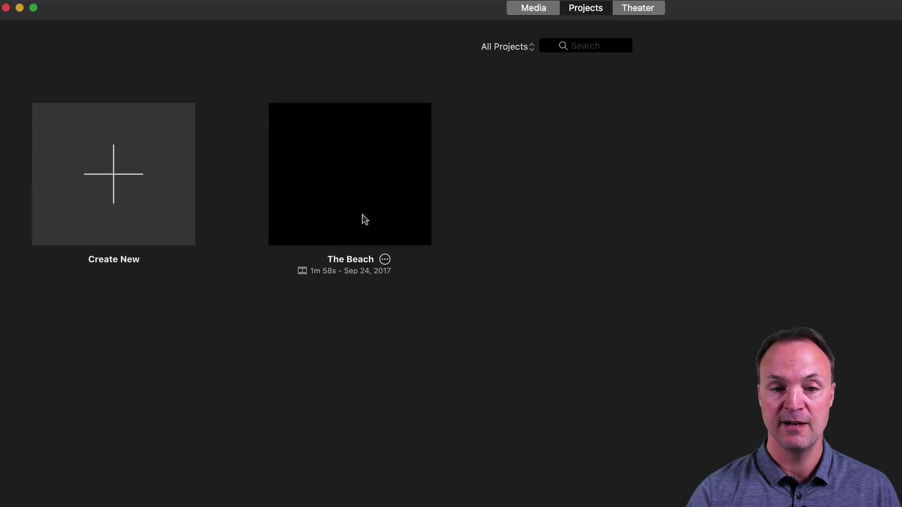
pyautogui.doubleClick(363, 183)
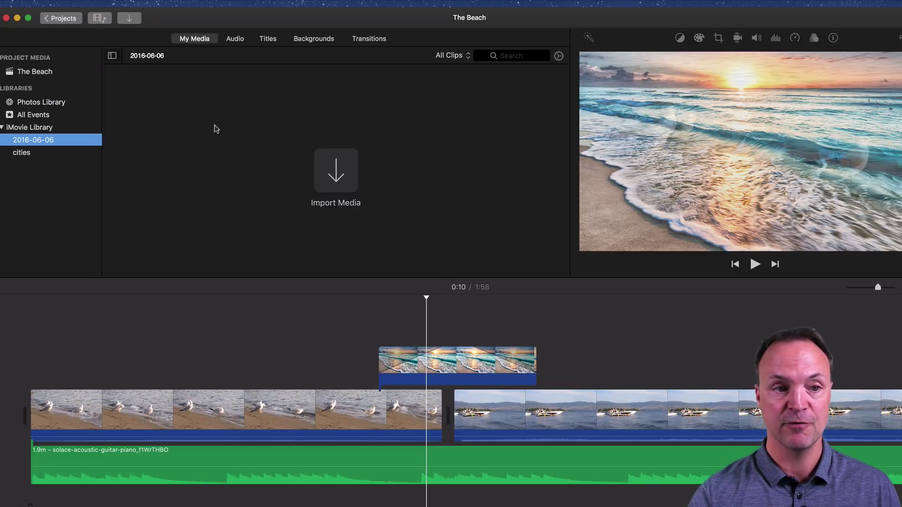
pyautogui.click(54, 19)
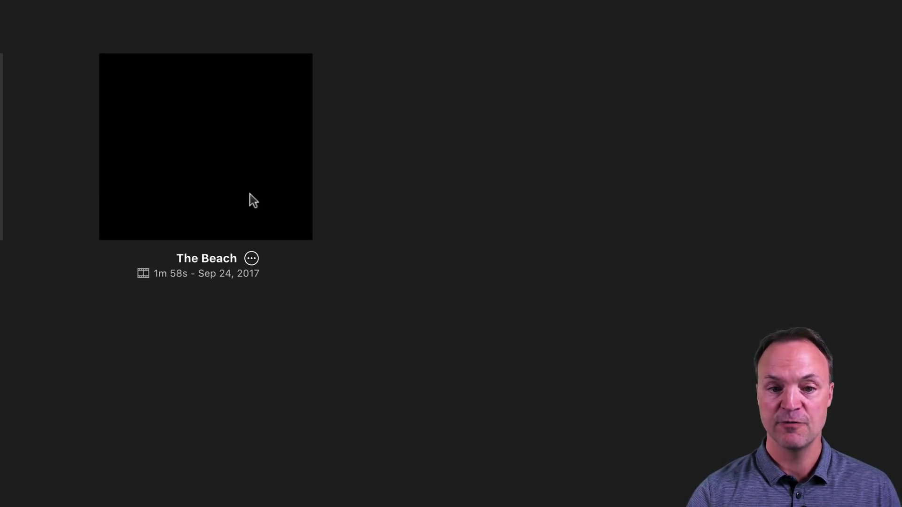
# Step: View the available options for The Beach project, such as sharing, renaming, duplicating and deleting, without applying any
pyautogui.click(252, 259)
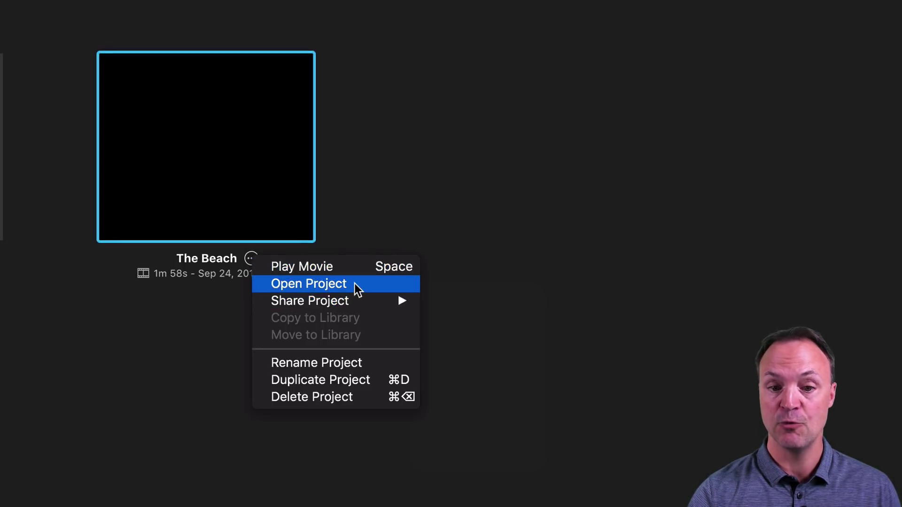
pyautogui.moveTo(354, 308)
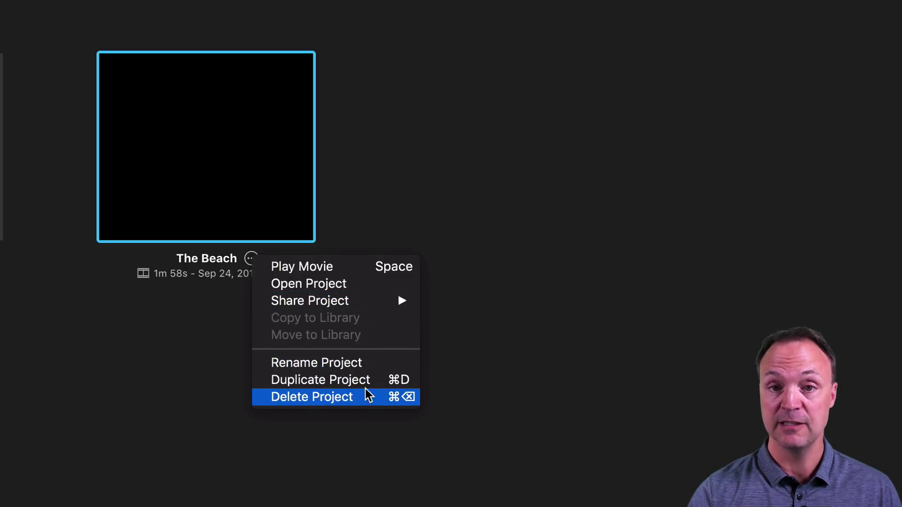
pyautogui.click(115, 400)
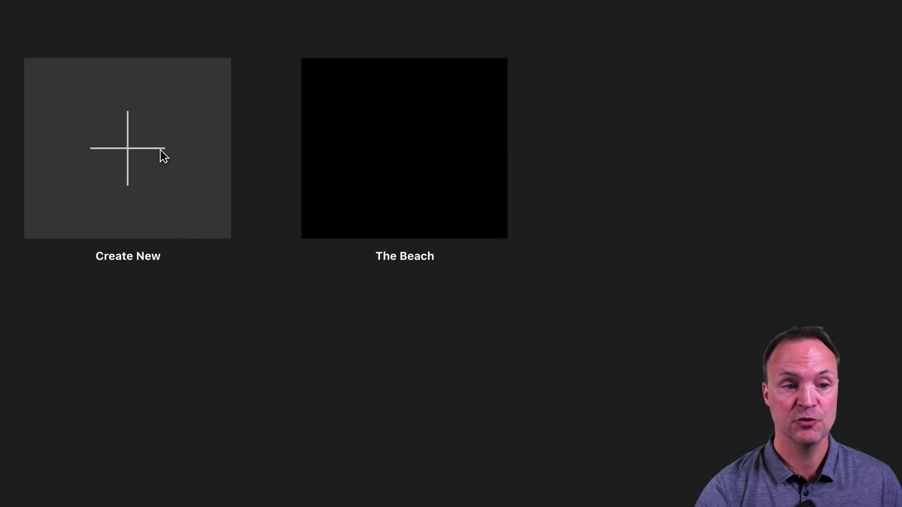
# Step: Create a new trailer project from the Adventure template
pyautogui.click(163, 156)
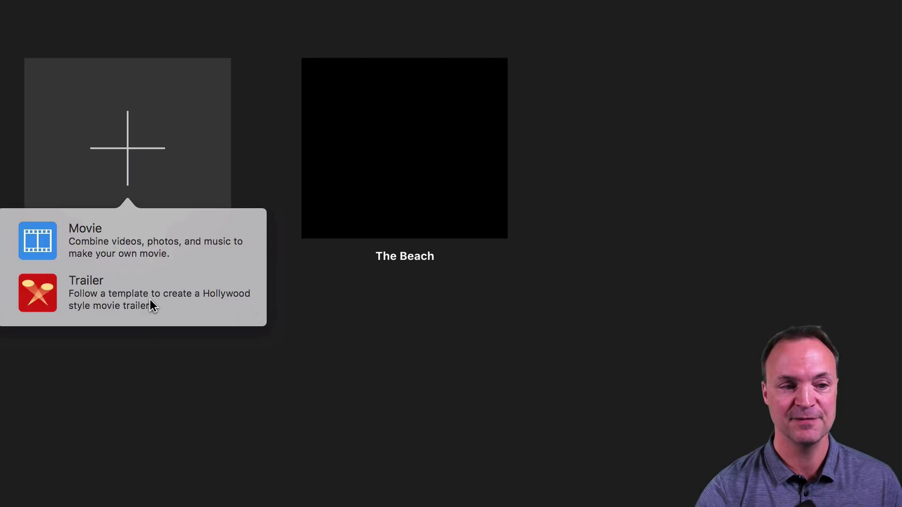
pyautogui.click(110, 298)
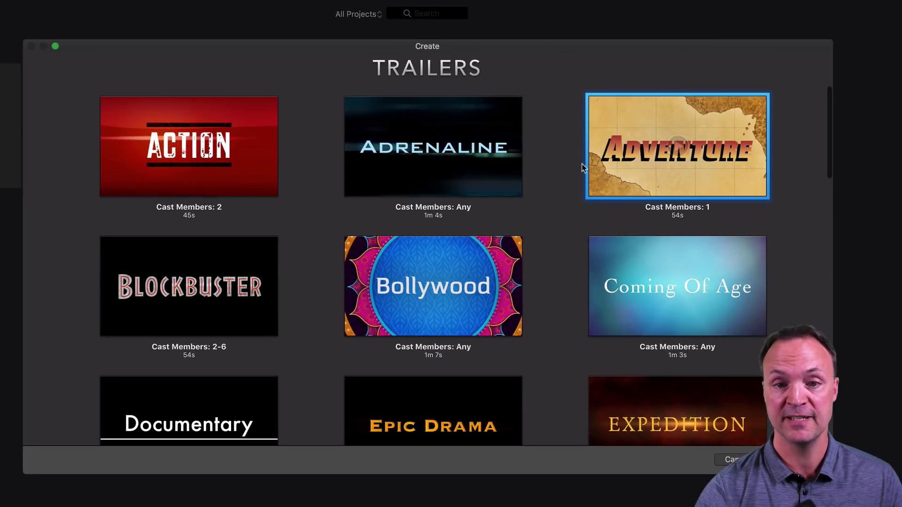
pyautogui.doubleClick(623, 160)
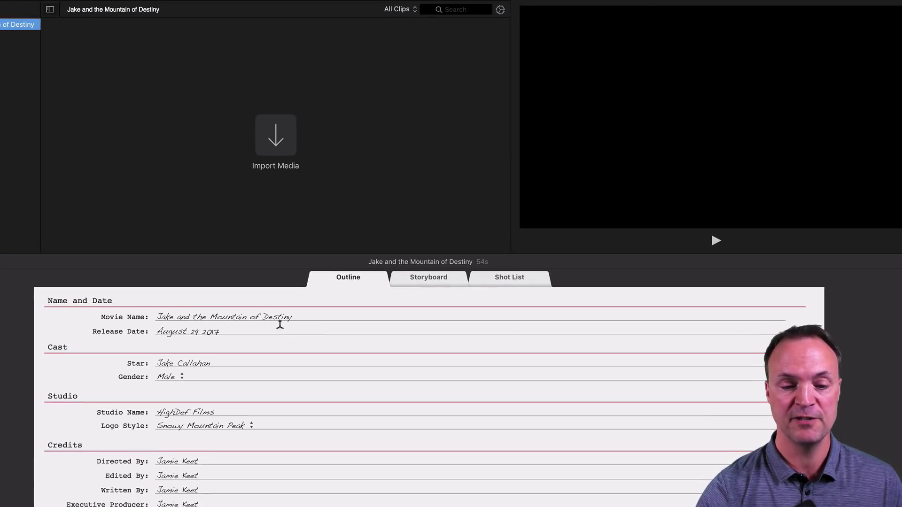
# Step: Examine the trailer's outline fields for release date and gender, and view its storyboard, without changing anything
pyautogui.click(280, 329)
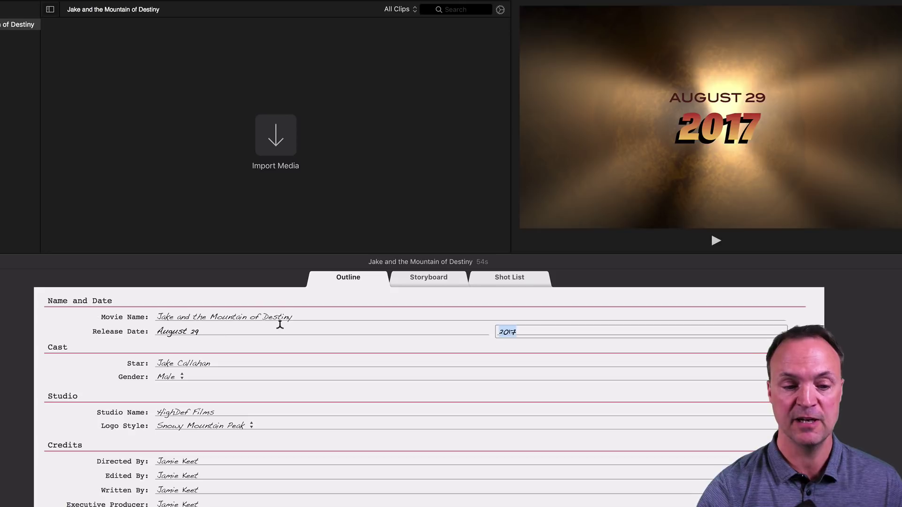
pyautogui.click(256, 373)
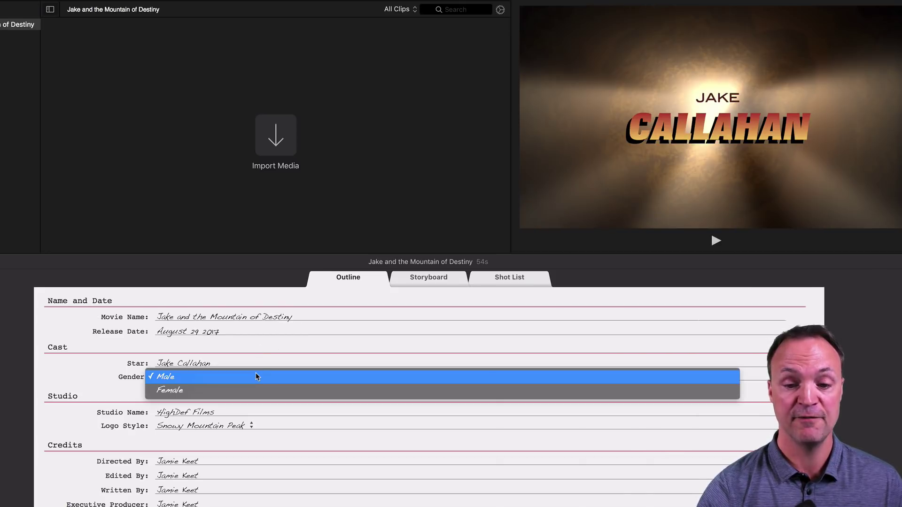
pyautogui.click(430, 278)
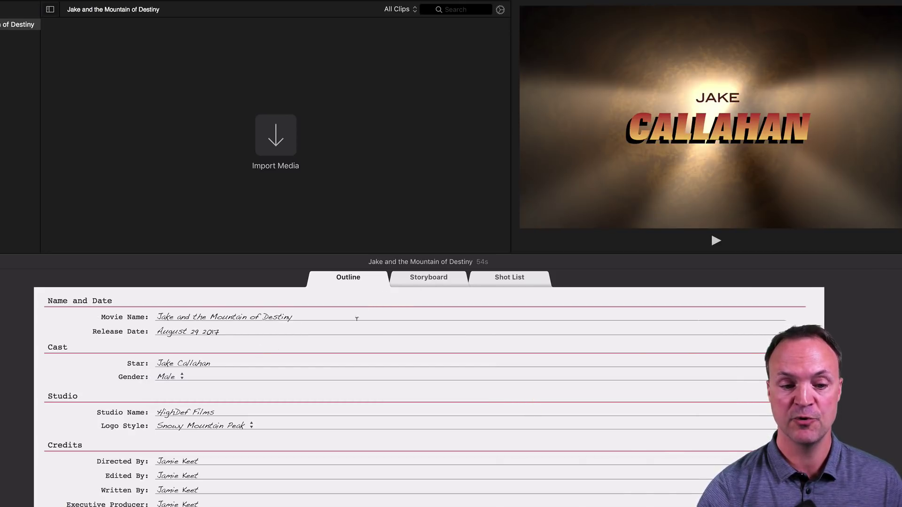
pyautogui.click(427, 277)
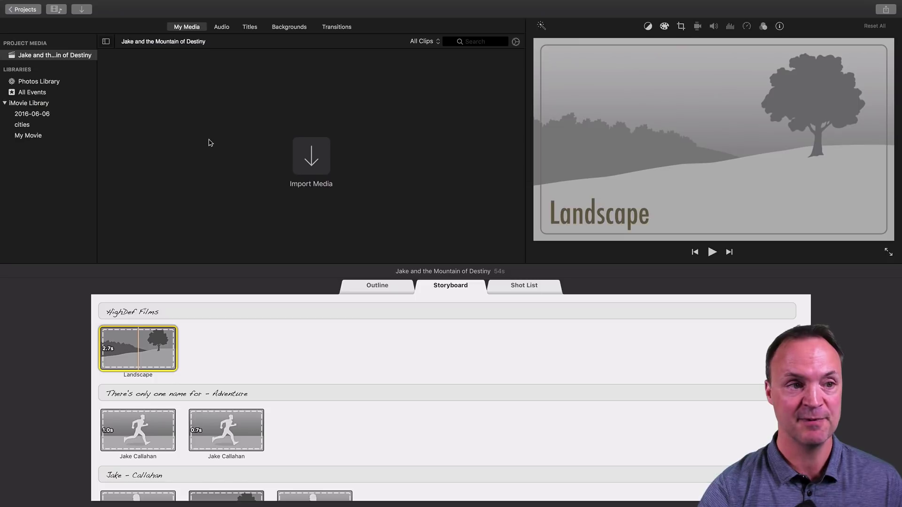
# Step: Return to the projects overview, saving the trailer as Jake and the Mountain of Destiny
pyautogui.click(23, 9)
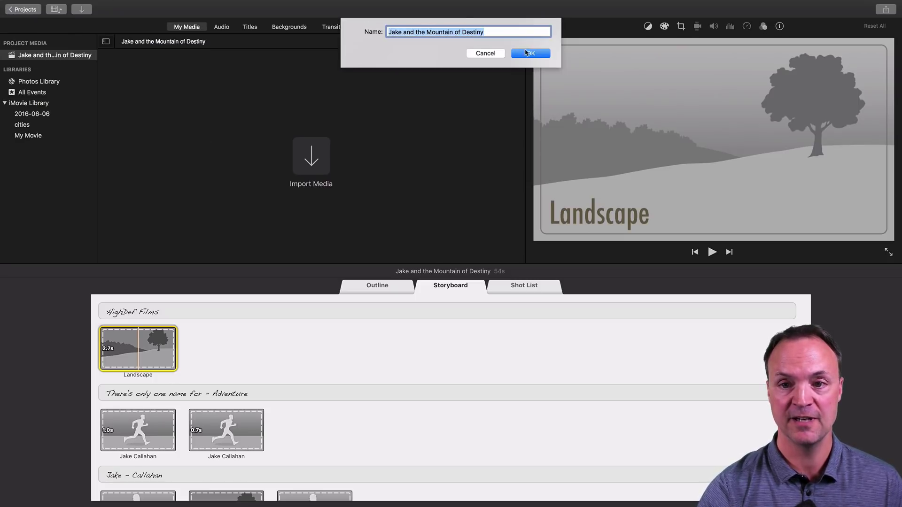
pyautogui.click(532, 54)
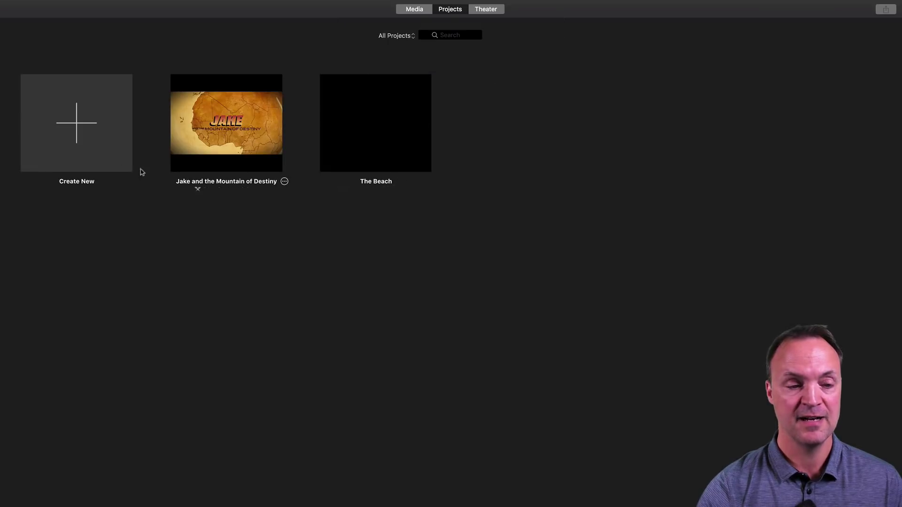
# Step: Create a new movie project and show the media of the cities event in it
pyautogui.click(104, 149)
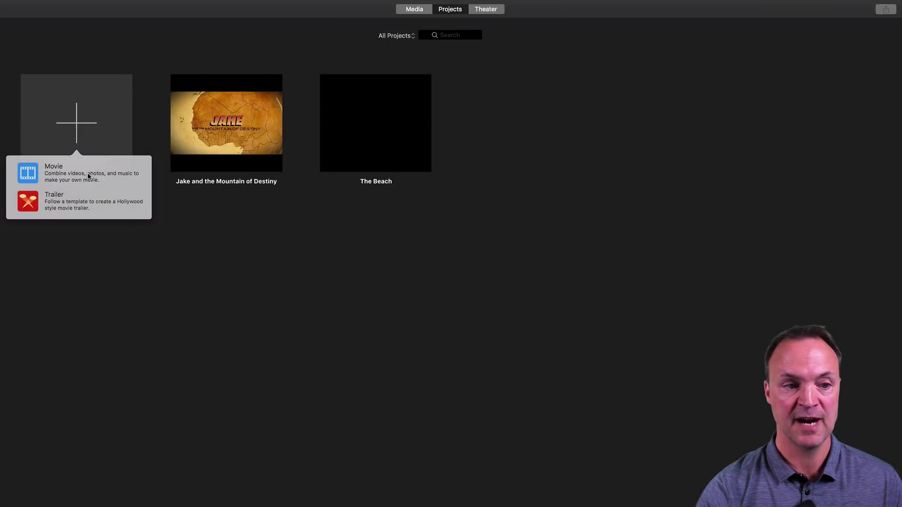
pyautogui.click(40, 174)
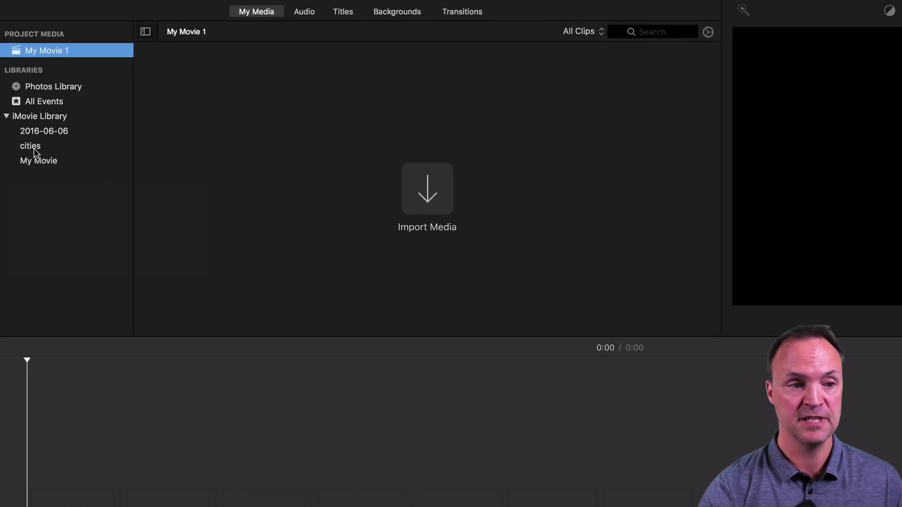
pyautogui.click(31, 147)
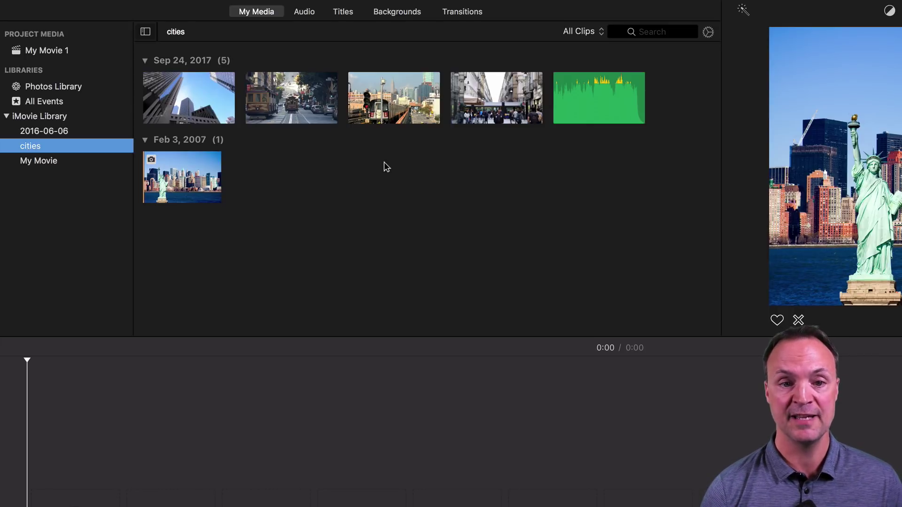
pyautogui.click(468, 439)
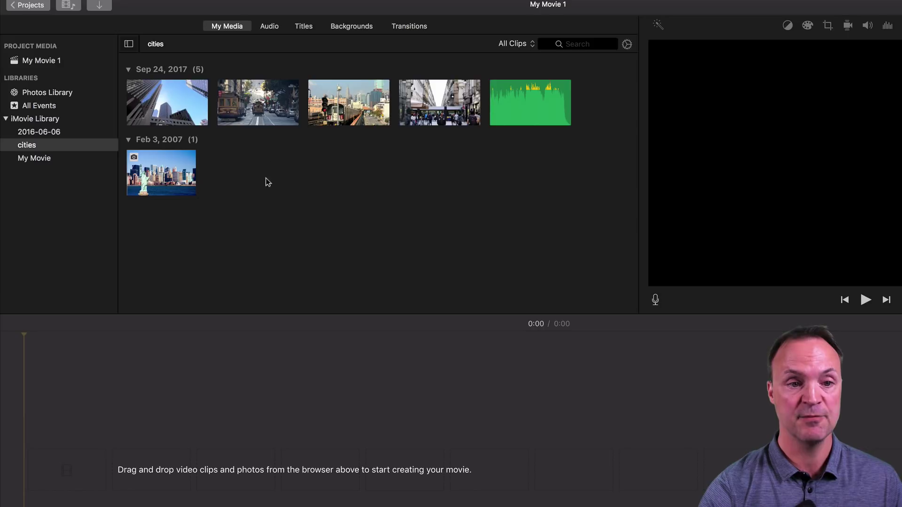
# Step: Add the cable car clip from the cities event to the timeline, followed by the crowded street clip
pyautogui.moveTo(258, 116); pyautogui.dragTo(40, 484)
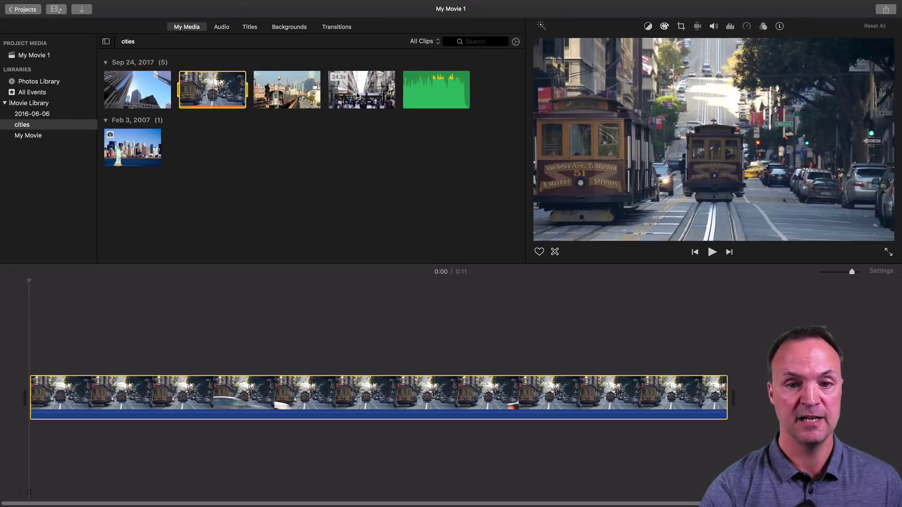
pyautogui.moveTo(442, 108); pyautogui.dragTo(828, 433)
pyautogui.moveTo(681, 360); pyautogui.dragTo(682, 357)
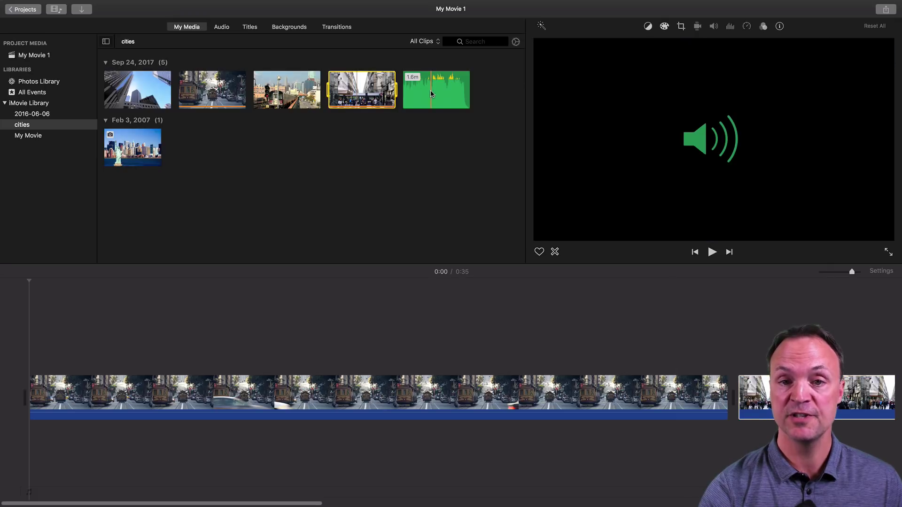
# Step: Add the music track beneath the video clips and overlay the Statue of Liberty photo across the junction of the two clips
pyautogui.moveTo(435, 94); pyautogui.dragTo(36, 448)
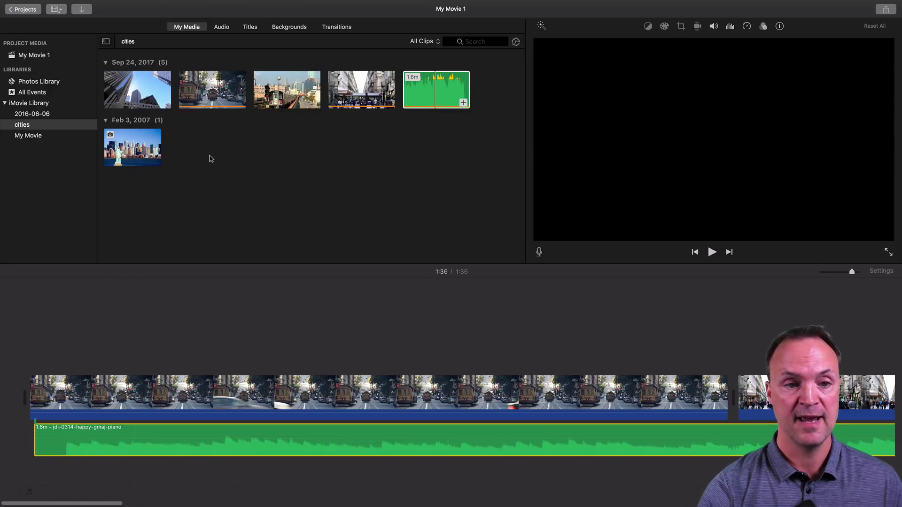
pyautogui.moveTo(132, 148); pyautogui.dragTo(638, 355)
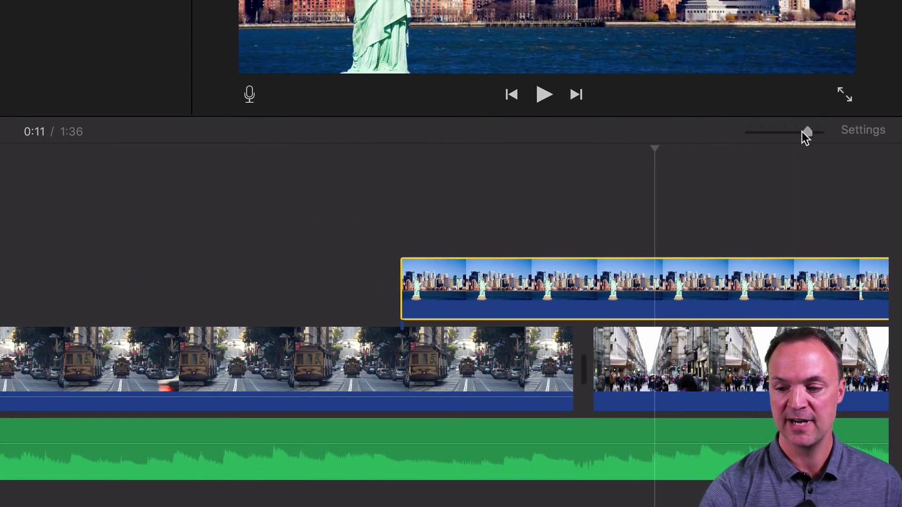
# Step: Zoom the timeline out to view the entire movie, zoom partway back in, and place the playhead at 0:02
pyautogui.moveTo(804, 129); pyautogui.dragTo(774, 141)
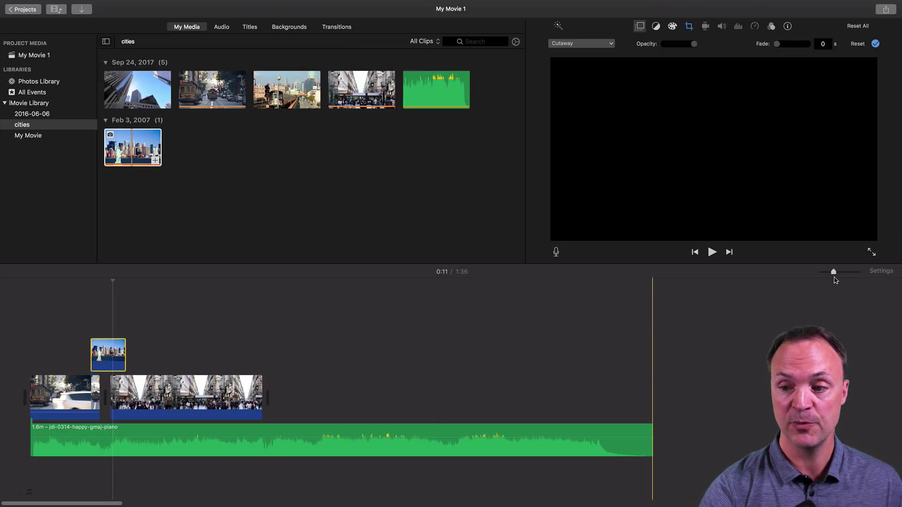
pyautogui.click(836, 280)
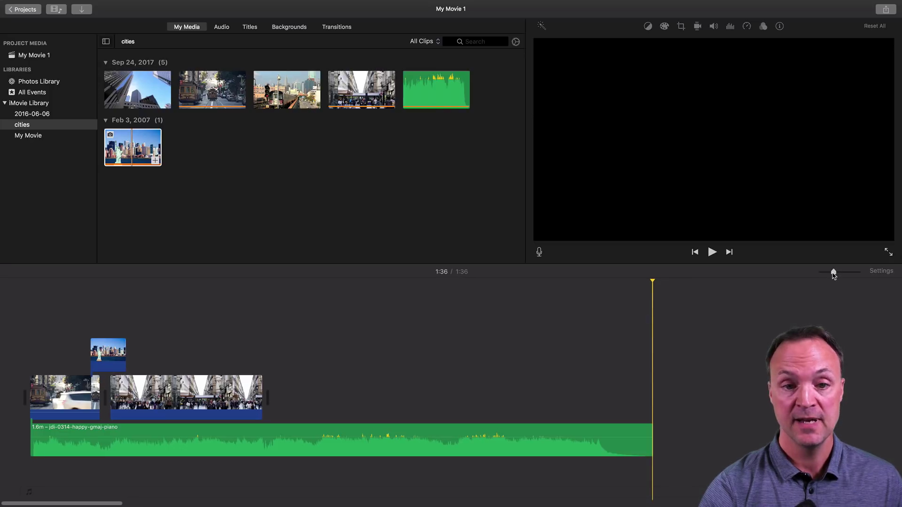
pyautogui.moveTo(834, 276); pyautogui.dragTo(846, 277)
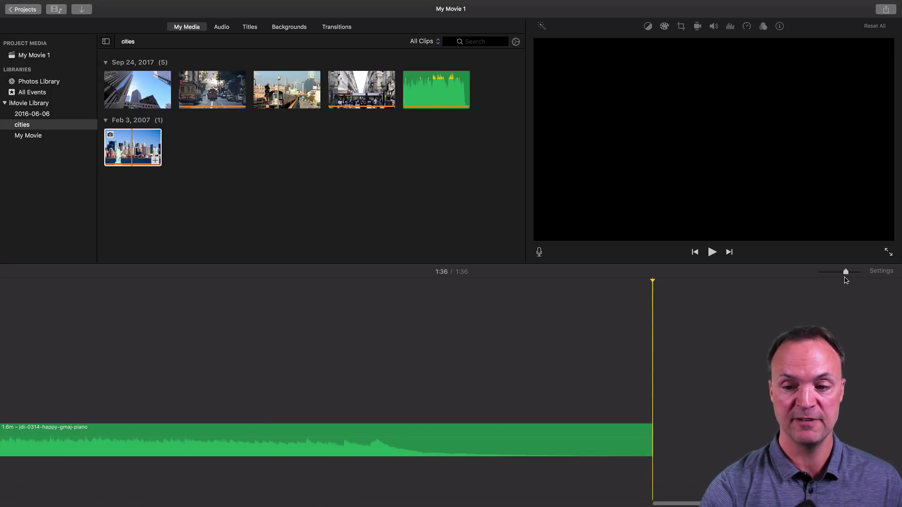
pyautogui.hscroll(-15, 479, 368)
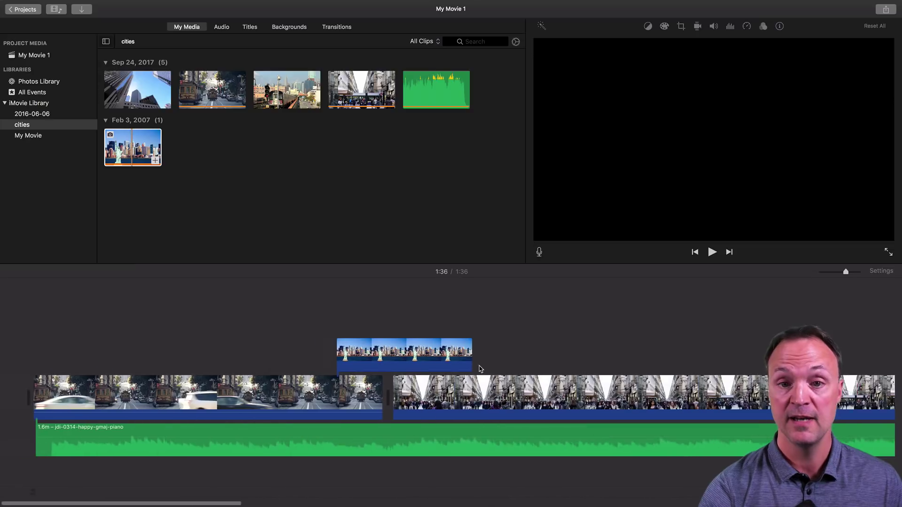
pyautogui.click(98, 320)
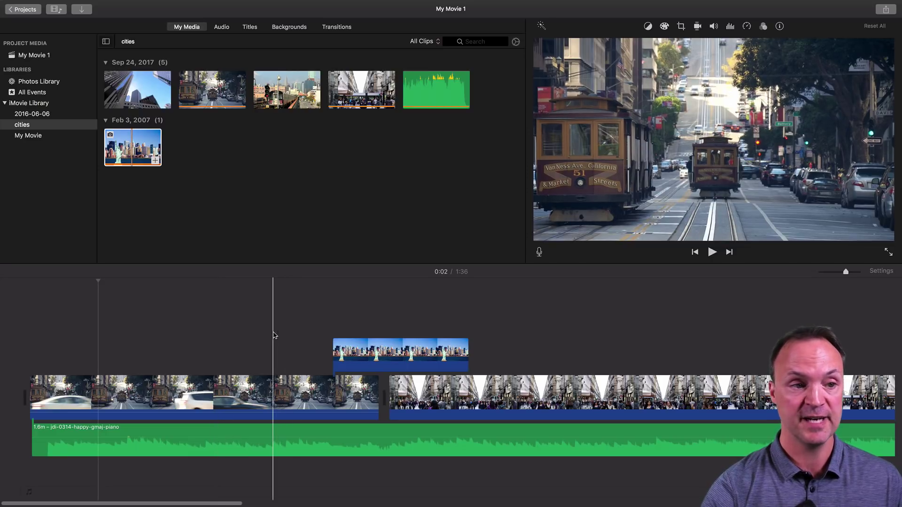
# Step: Exit full screen and overlay General_public.mov from the Video Clips folder in Finder above the street clip in the timeline
pyautogui.moveTo(45, 5)
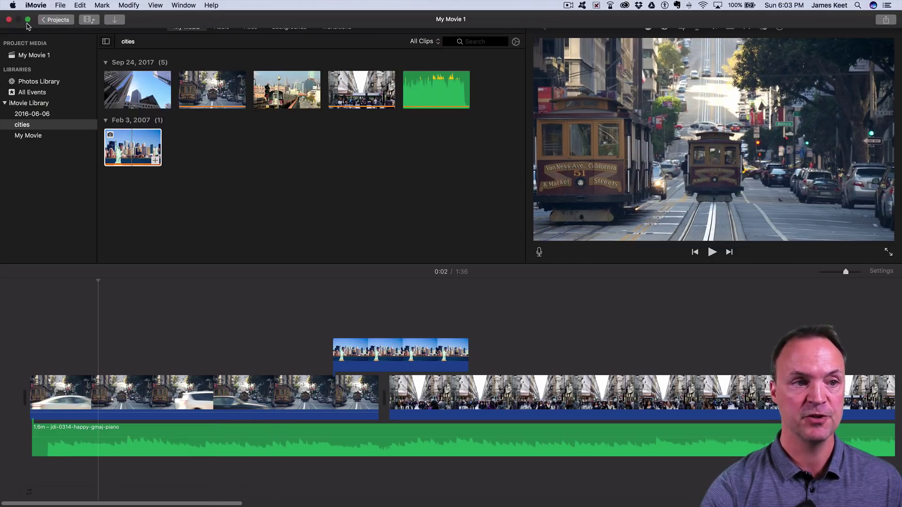
pyautogui.click(28, 20)
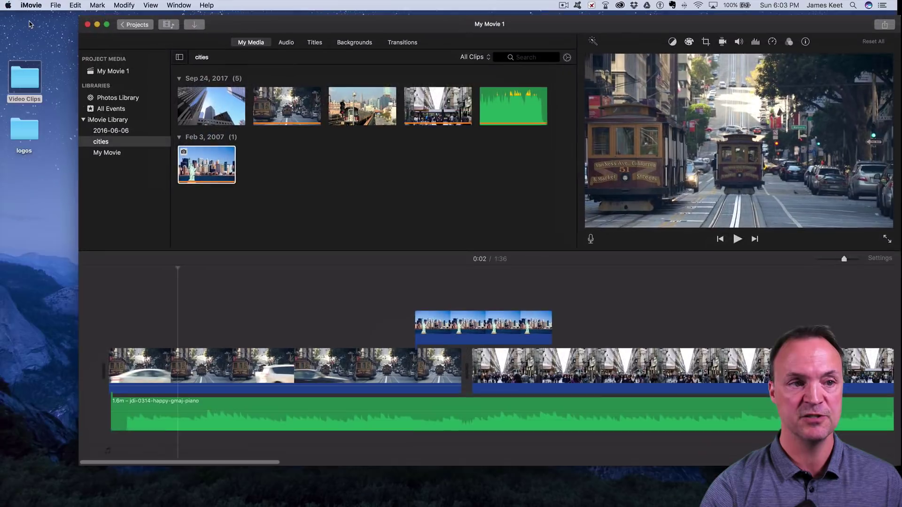
pyautogui.doubleClick(34, 79)
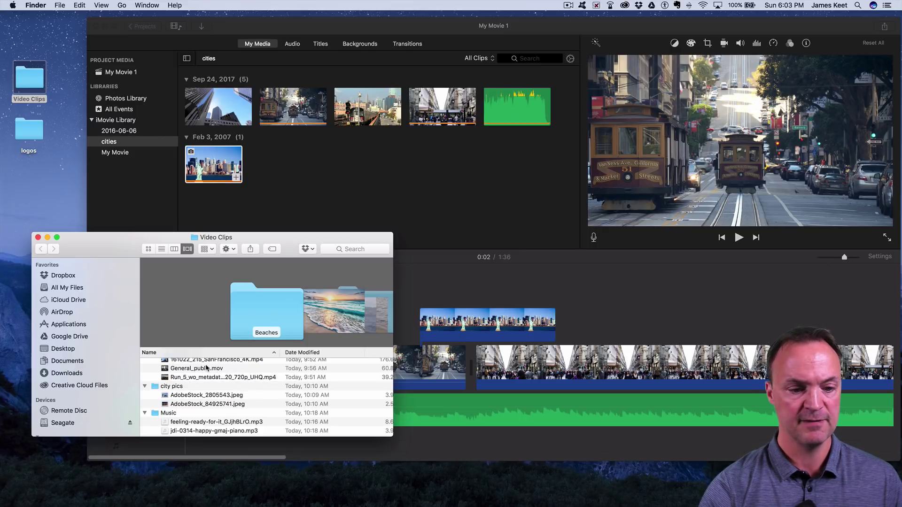
pyautogui.moveTo(203, 368); pyautogui.dragTo(697, 308)
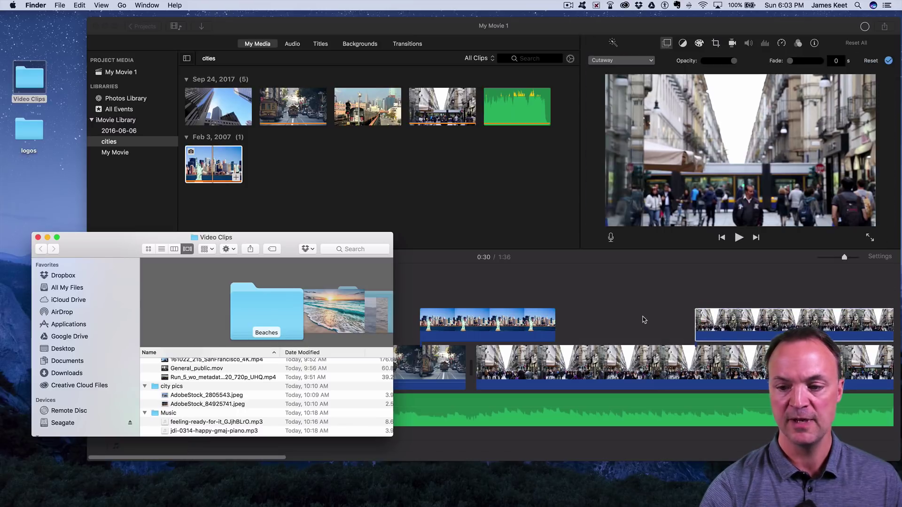
pyautogui.click(38, 237)
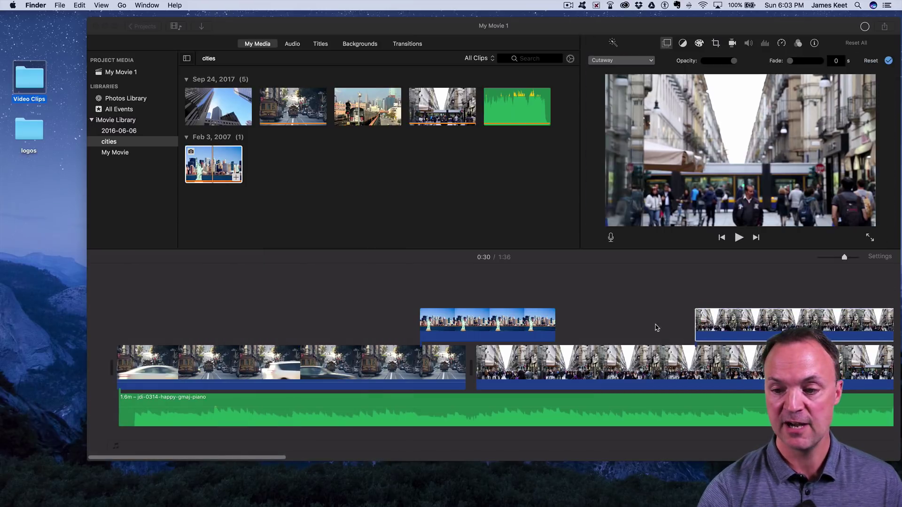
# Step: Delete the crowded street cutaway clip overlaid above the main street clip in the timeline
pyautogui.click(709, 324)
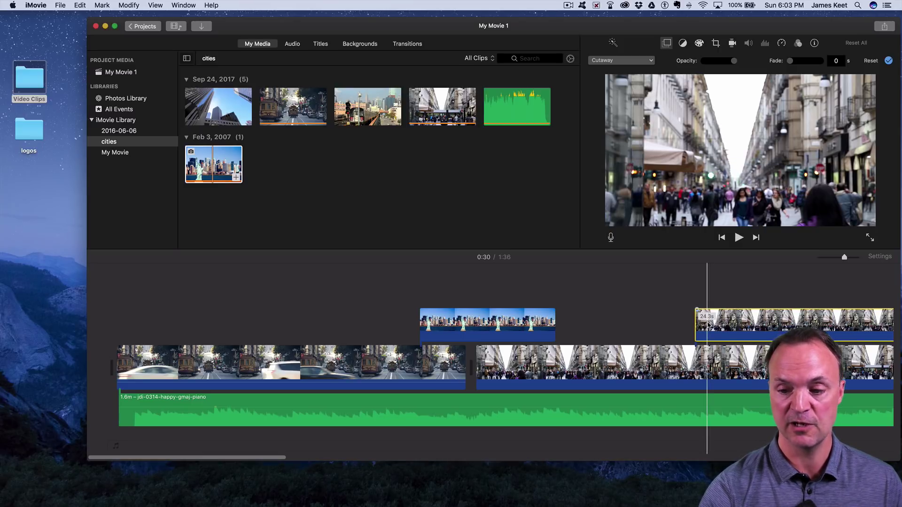
pyautogui.rightClick(709, 324)
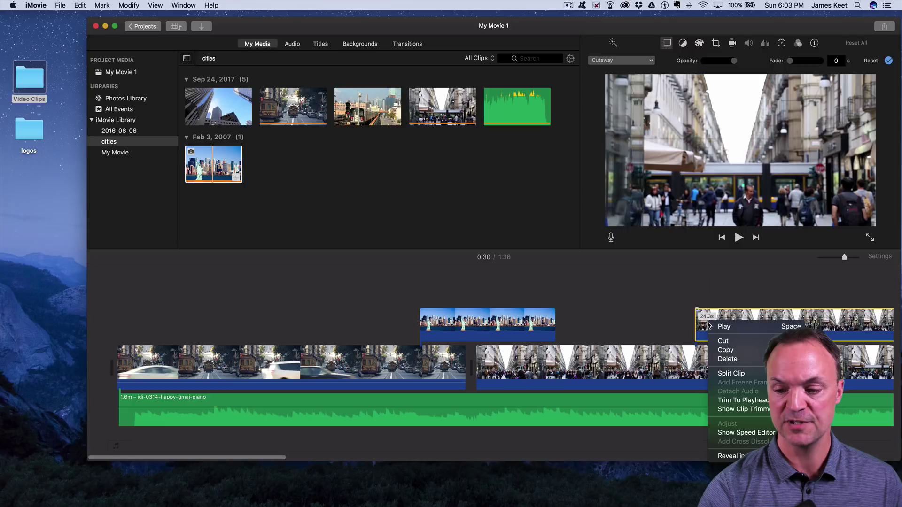
pyautogui.click(772, 321)
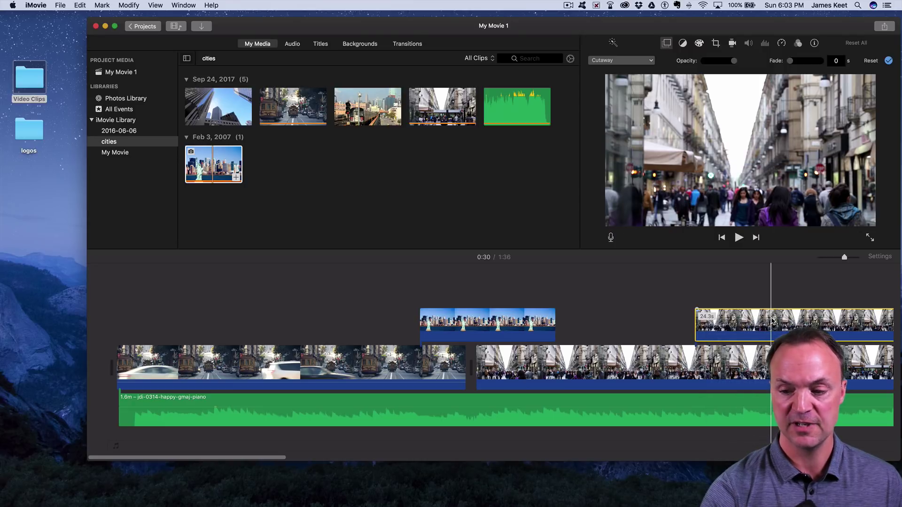
pyautogui.press('Delete')
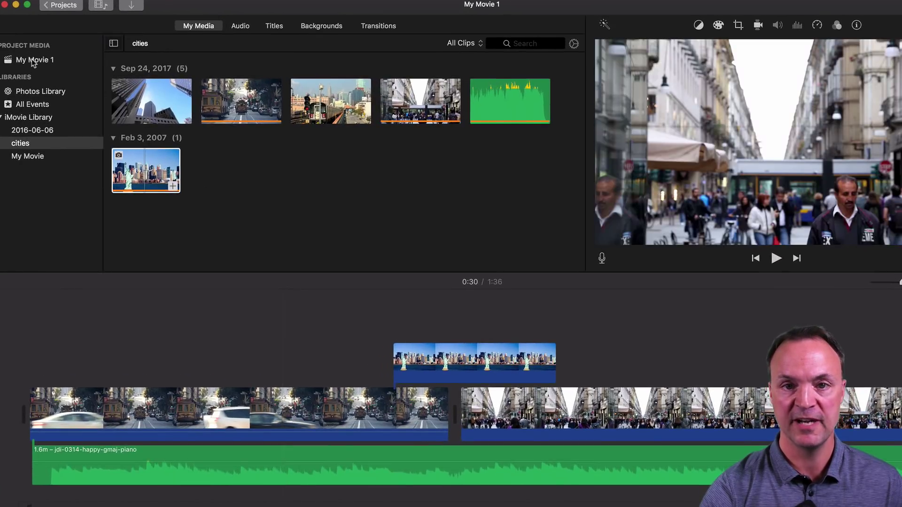
# Step: Preview the street clip from the My Movie 1 project media, both in the viewer and in full screen
pyautogui.click(33, 60)
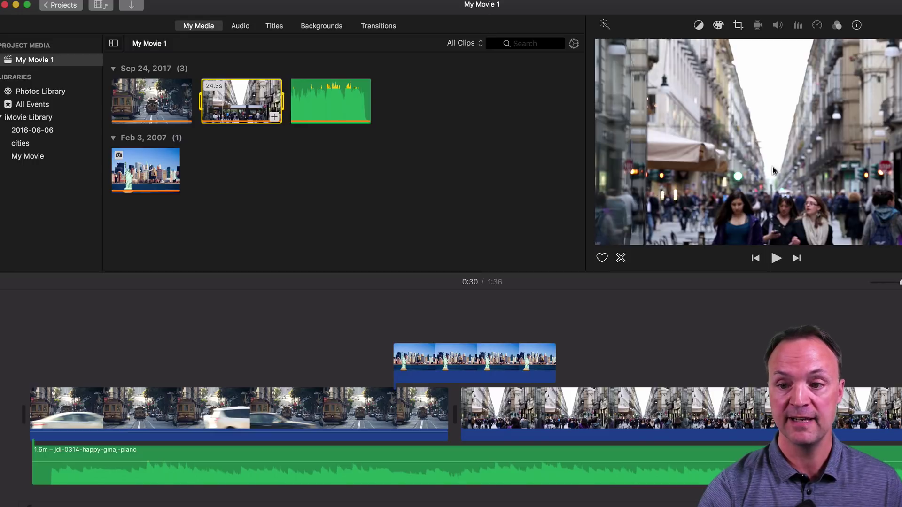
pyautogui.click(776, 259)
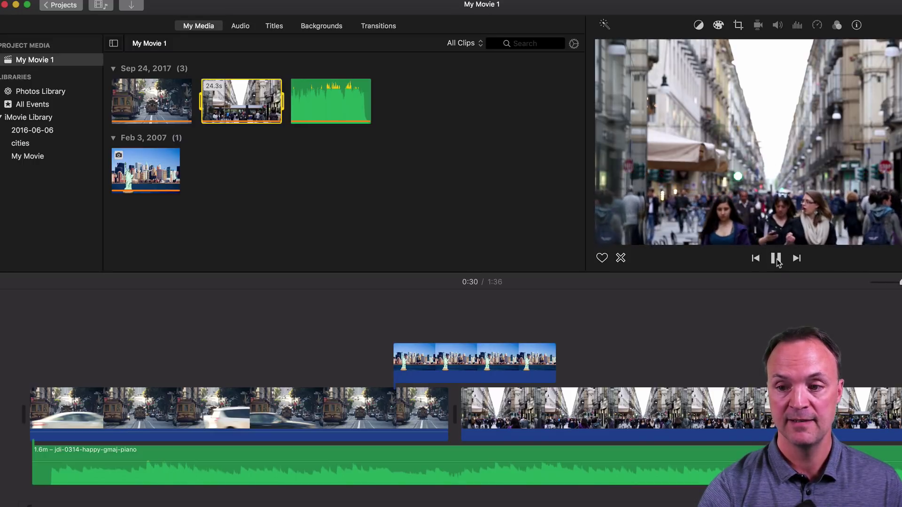
pyautogui.click(776, 259)
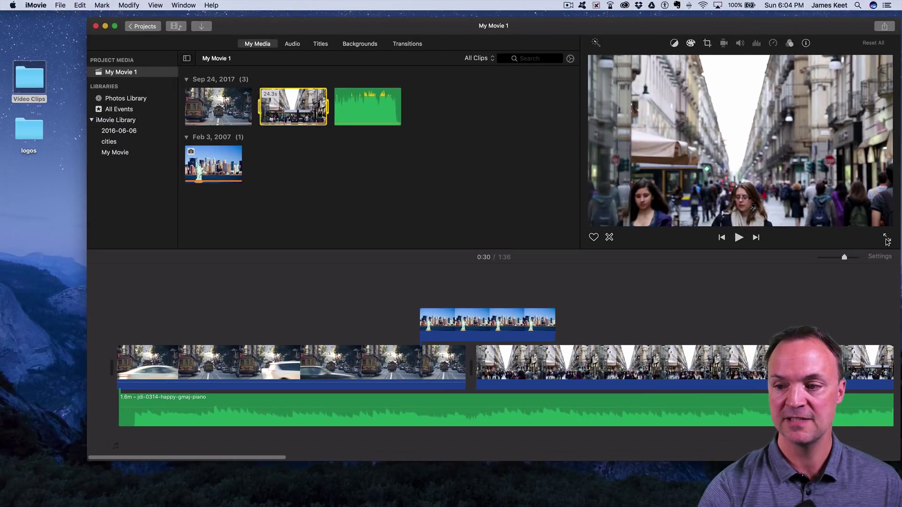
pyautogui.click(886, 239)
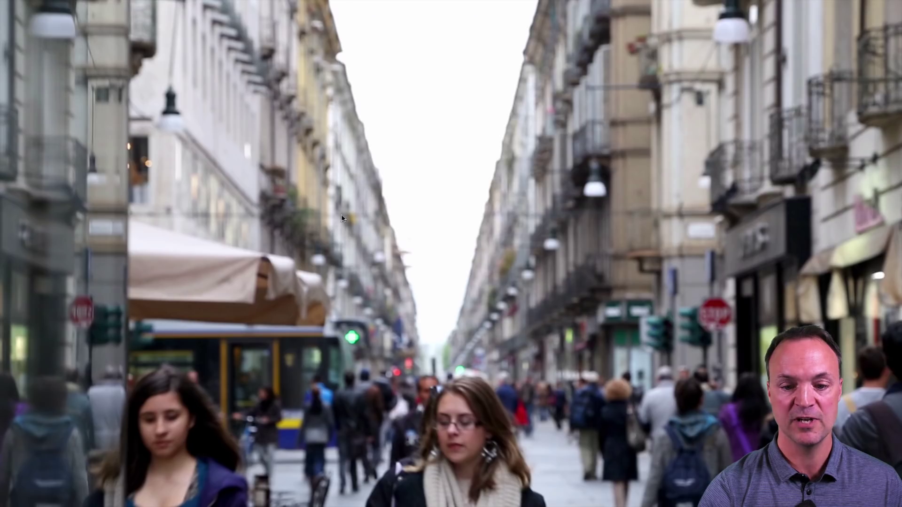
pyautogui.moveTo(312, 275)
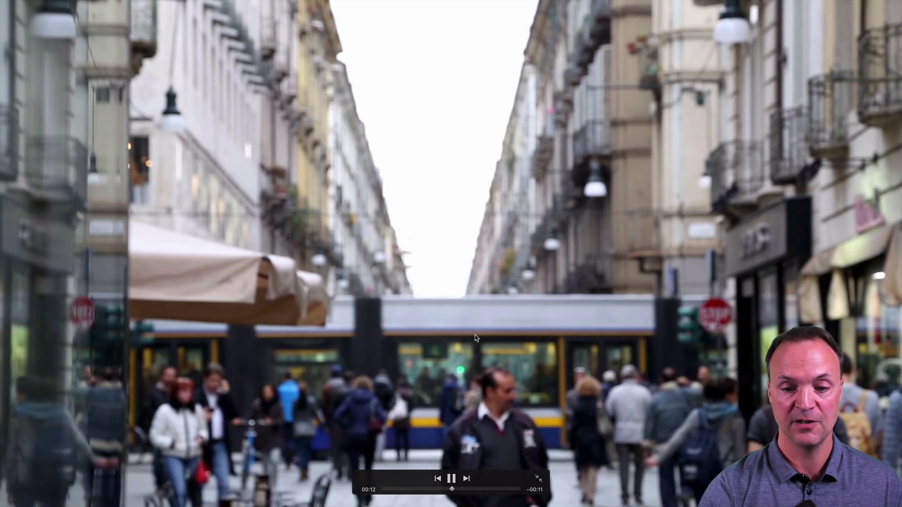
pyautogui.press('Escape')
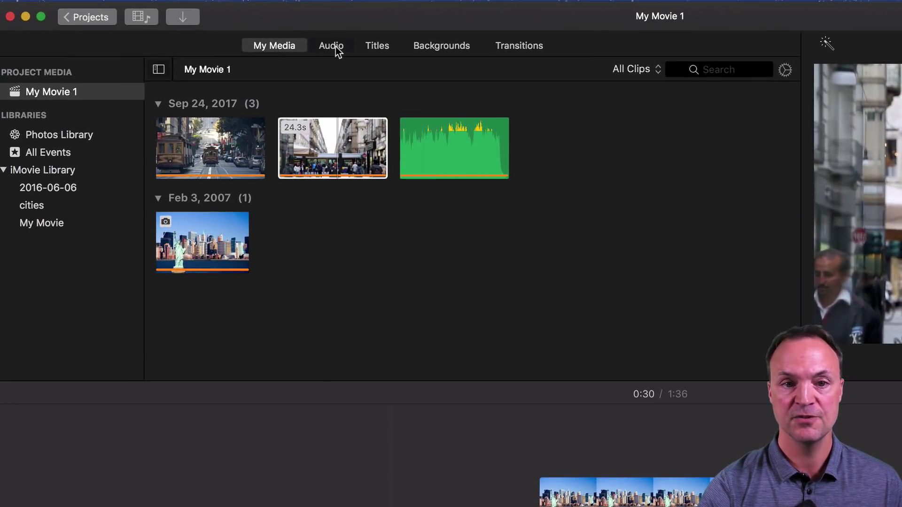
# Step: Browse the iTunes, Sound Effects and GarageBand audio sources, and return to the project media
pyautogui.click(336, 47)
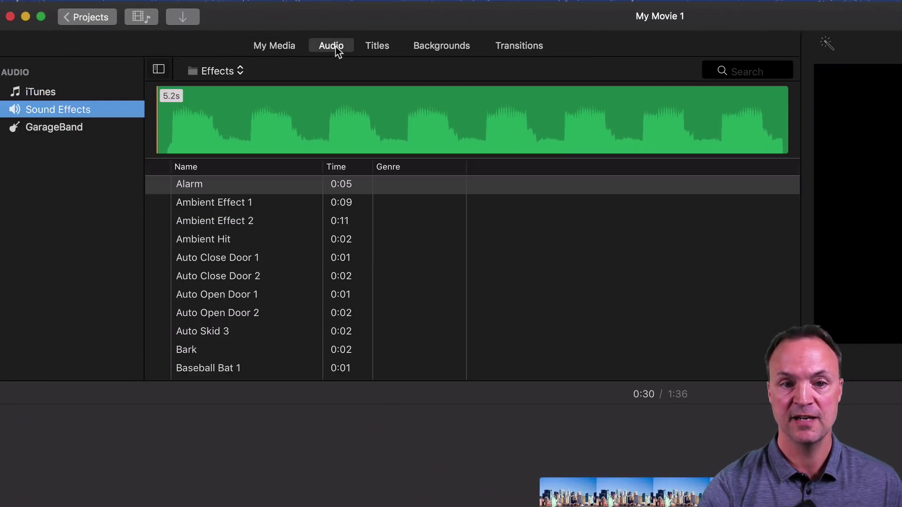
pyautogui.click(52, 94)
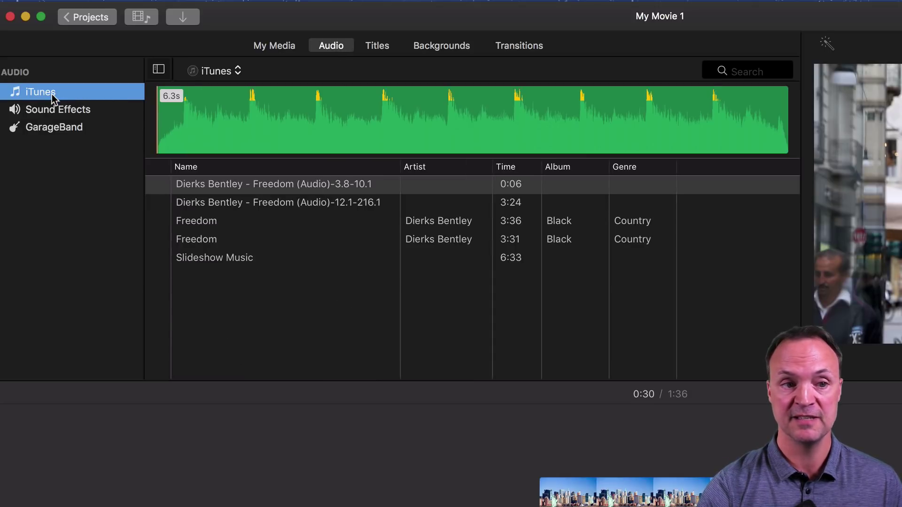
pyautogui.click(75, 109)
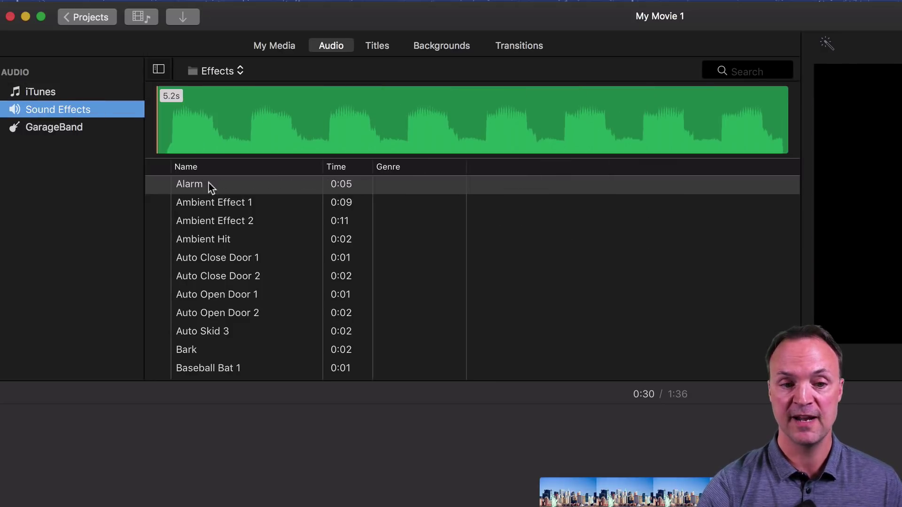
pyautogui.scroll(-5, 218, 247)
pyautogui.scroll(2, 218, 247)
pyautogui.scroll(2, 218, 247)
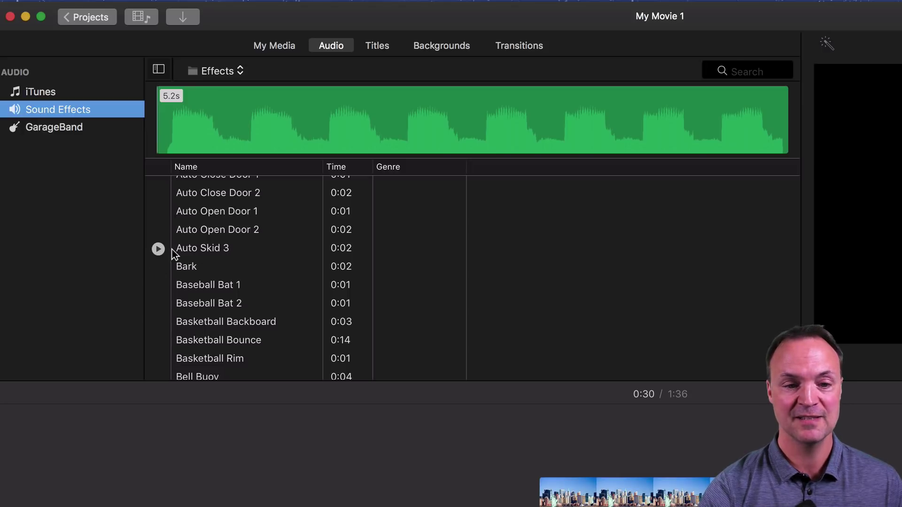
pyautogui.click(73, 131)
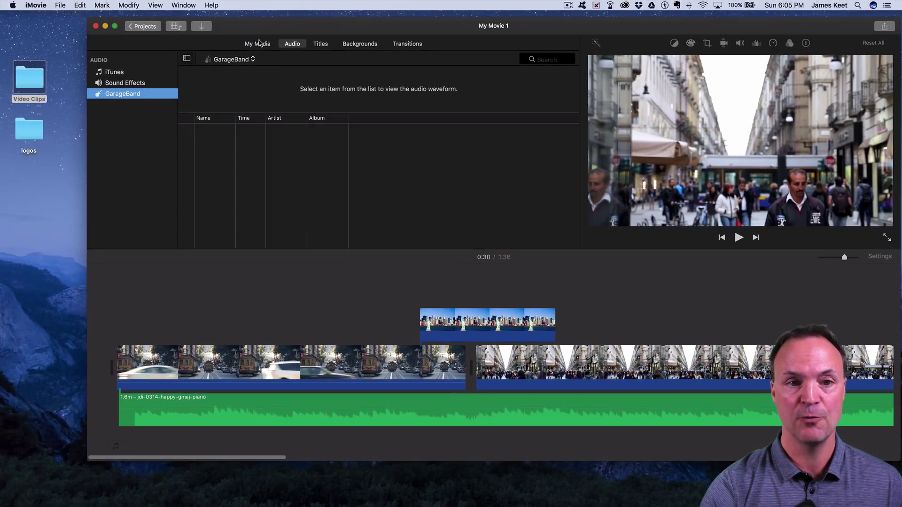
pyautogui.click(276, 44)
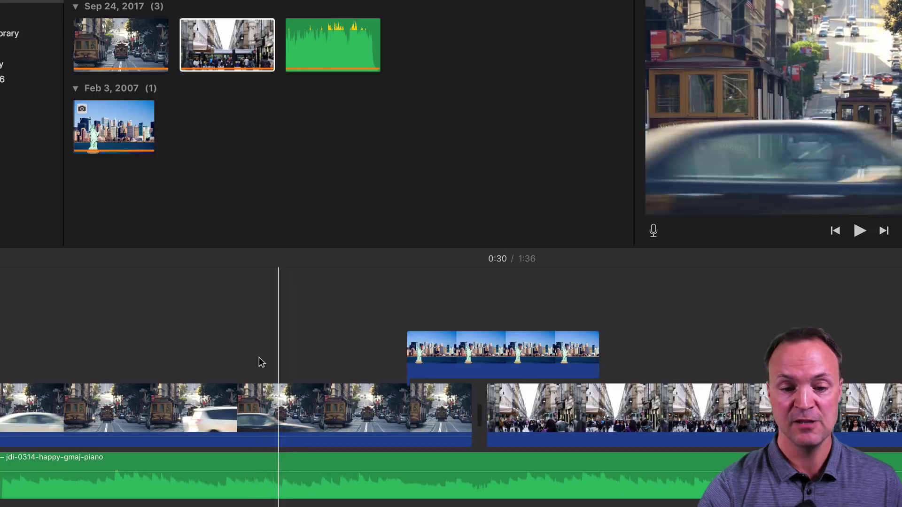
# Step: Place the playhead at 0:04 in the cable car clip and play the movie from there
pyautogui.click(192, 372)
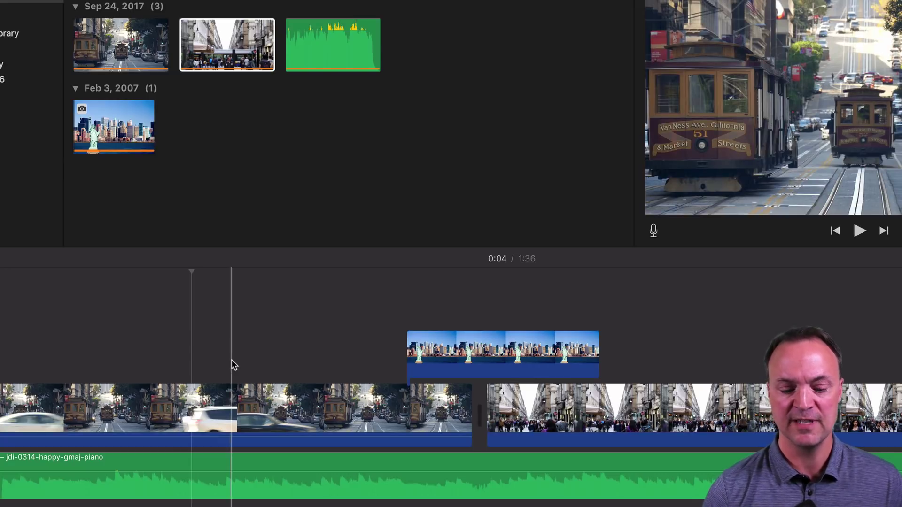
pyautogui.press('space')
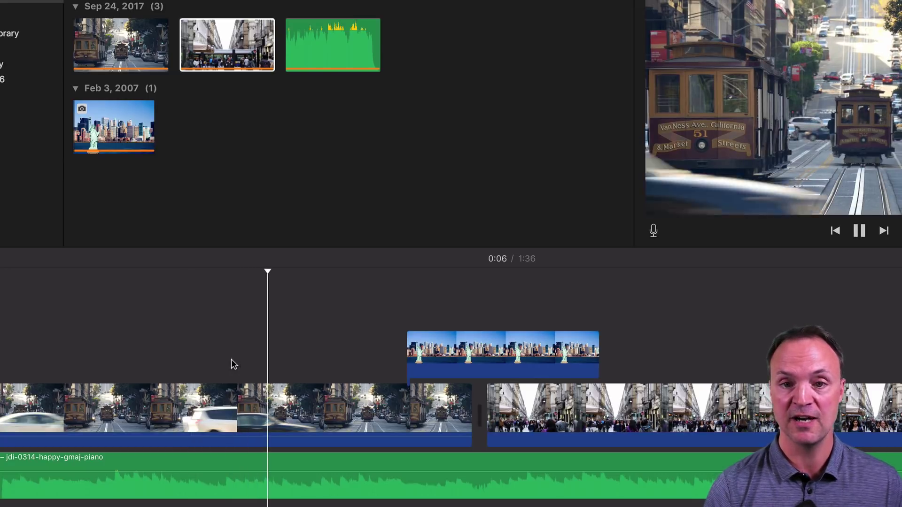
pyautogui.press('space')
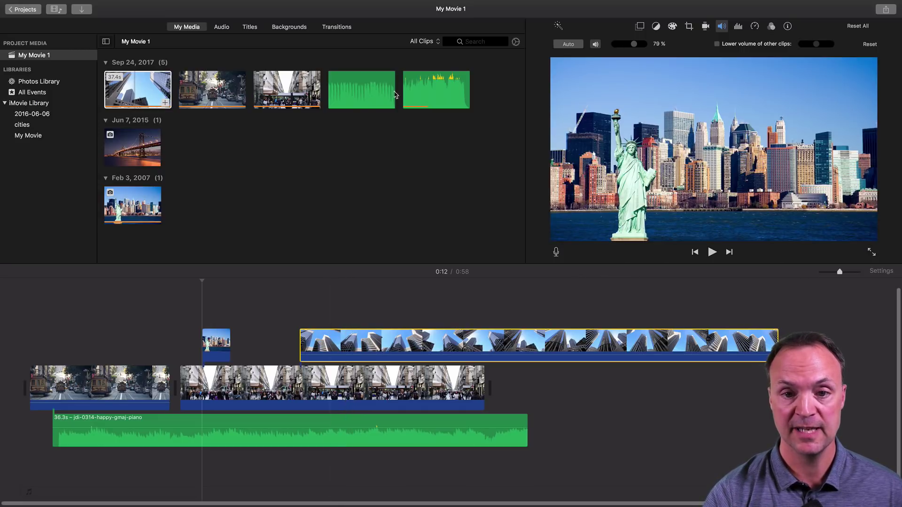
# Step: Attach the full piano track beneath the cable car clip and move the 36.3-second track into the background music area
pyautogui.moveTo(442, 91); pyautogui.dragTo(104, 434)
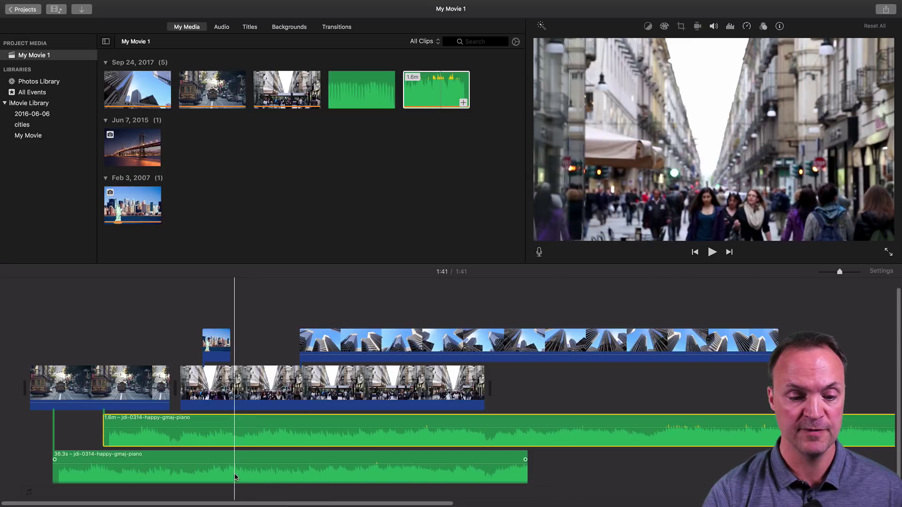
pyautogui.moveTo(236, 469); pyautogui.dragTo(232, 504)
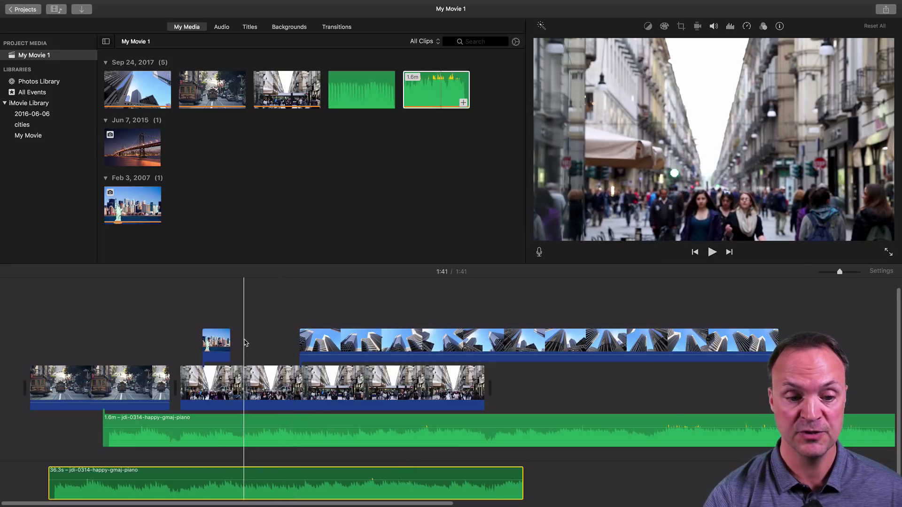
# Step: Shift the Statue of Liberty photo later above the street clip, and reposition the skyscraper overlay clip over the same street clip
pyautogui.moveTo(218, 346); pyautogui.dragTo(254, 345)
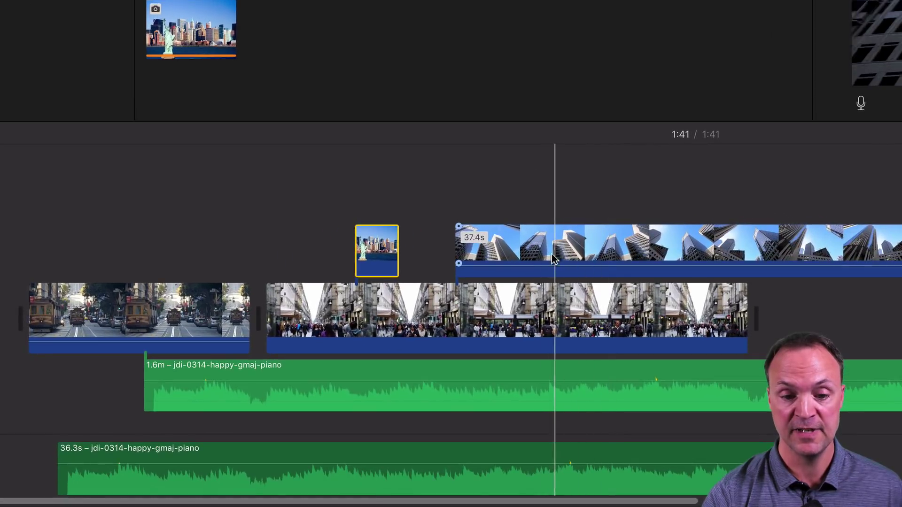
pyautogui.moveTo(554, 257); pyautogui.dragTo(591, 273)
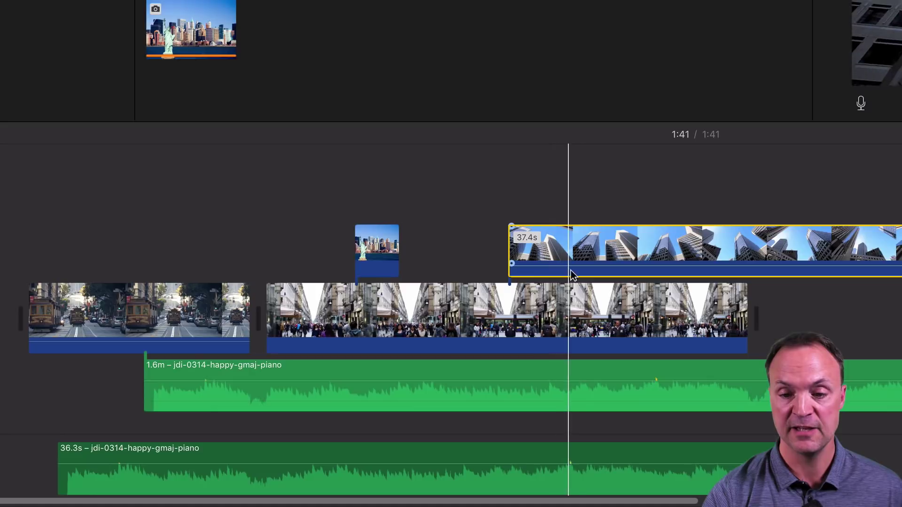
pyautogui.moveTo(649, 238); pyautogui.dragTo(587, 250)
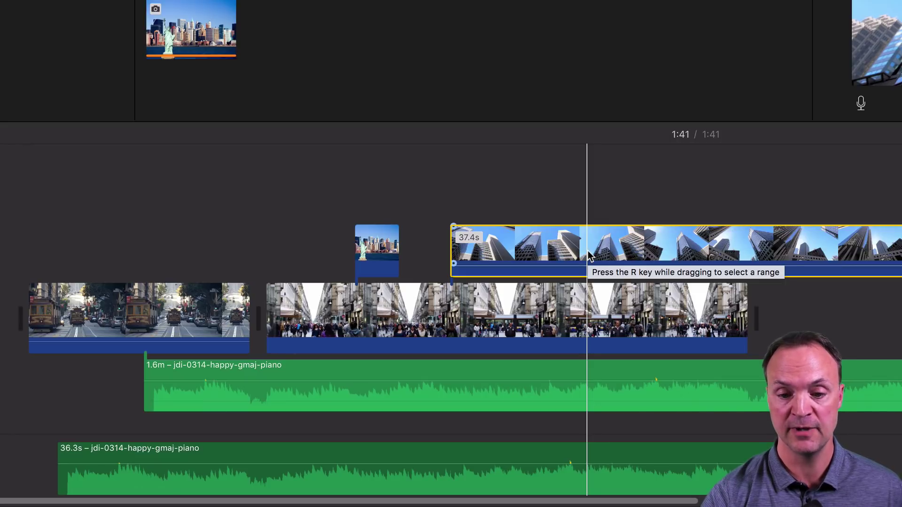
# Step: Detach the audio from the skyscraper overlay clip and undo the detachment
pyautogui.rightClick(545, 235)
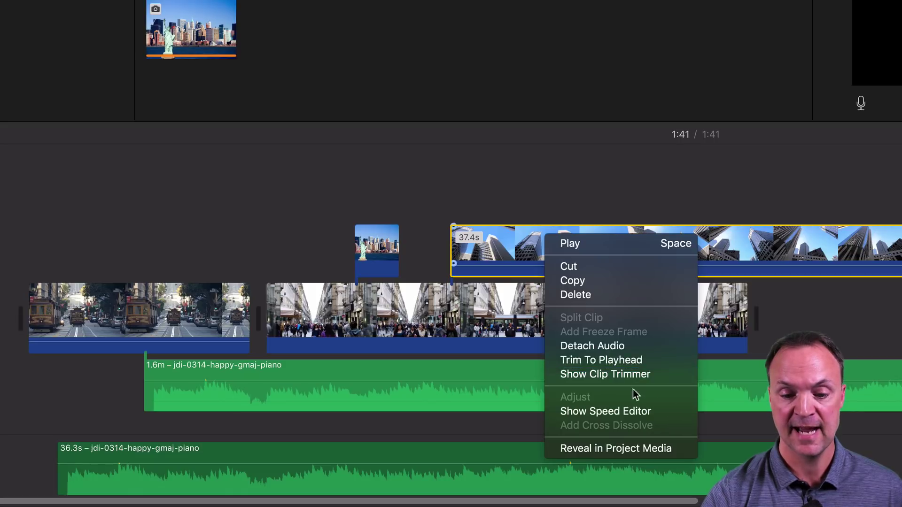
pyautogui.click(640, 345)
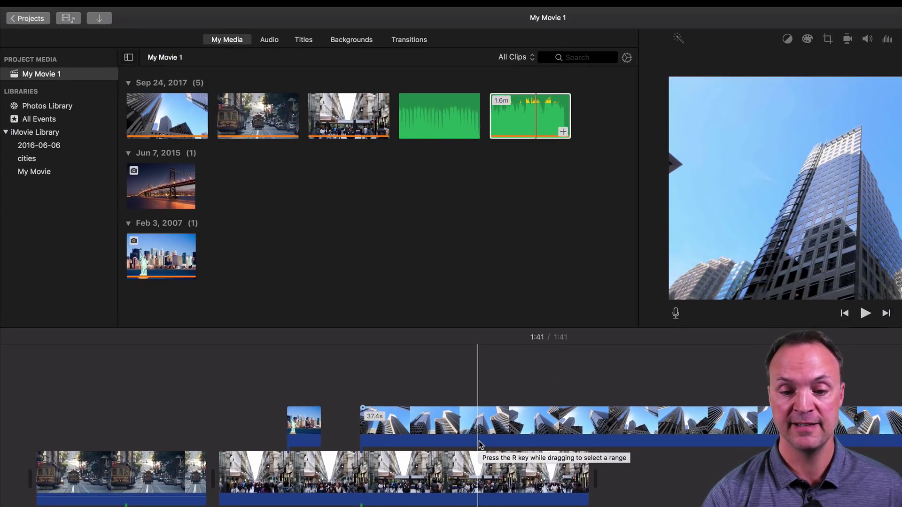
pyautogui.click(99, 14)
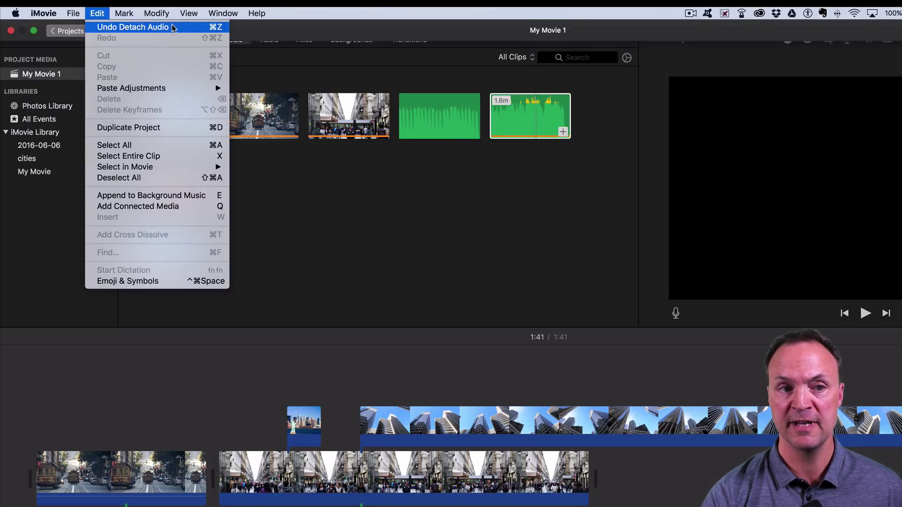
pyautogui.click(193, 30)
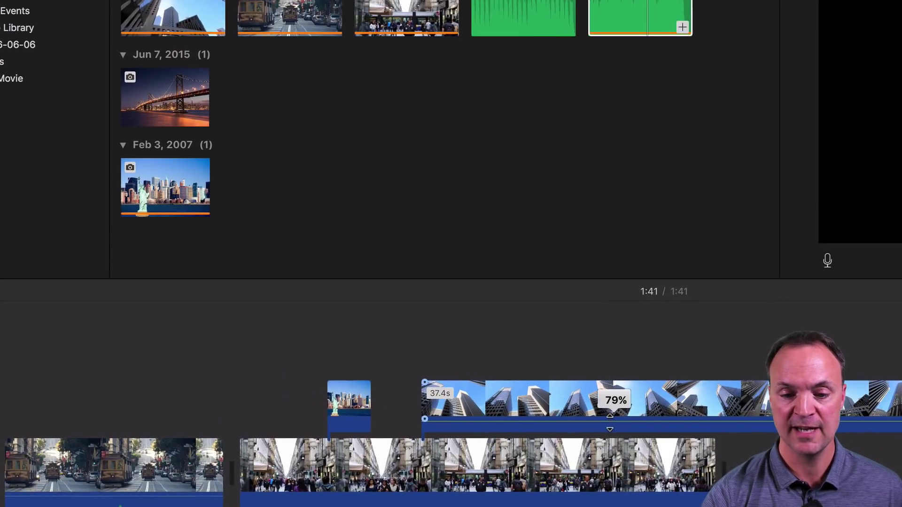
# Step: Adjust the audio volume levels of the skyscraper overlay clip and the attached piano track in the timeline
pyautogui.moveTo(610, 421); pyautogui.dragTo(610, 425)
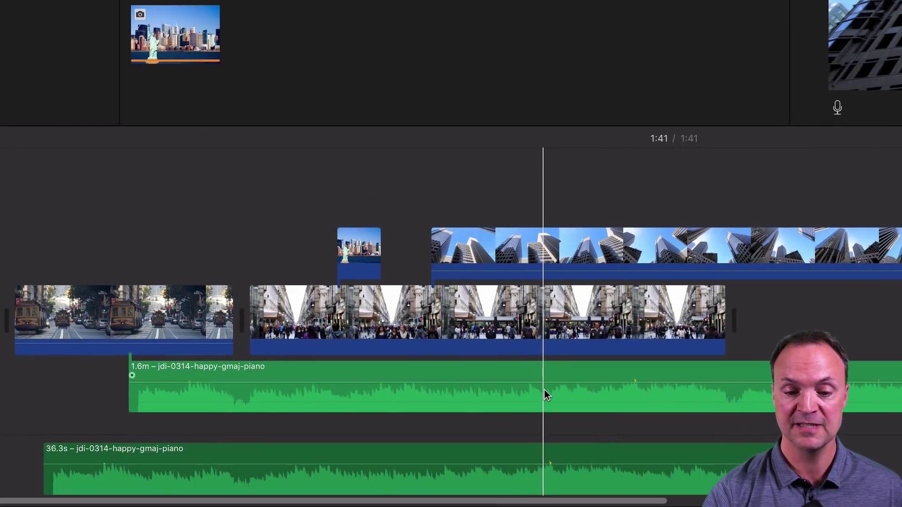
pyautogui.moveTo(539, 380)
pyautogui.mouseDown()
pyautogui.moveTo(539, 396)
pyautogui.moveTo(539, 371)
pyautogui.moveTo(543, 381)
pyautogui.mouseUp()
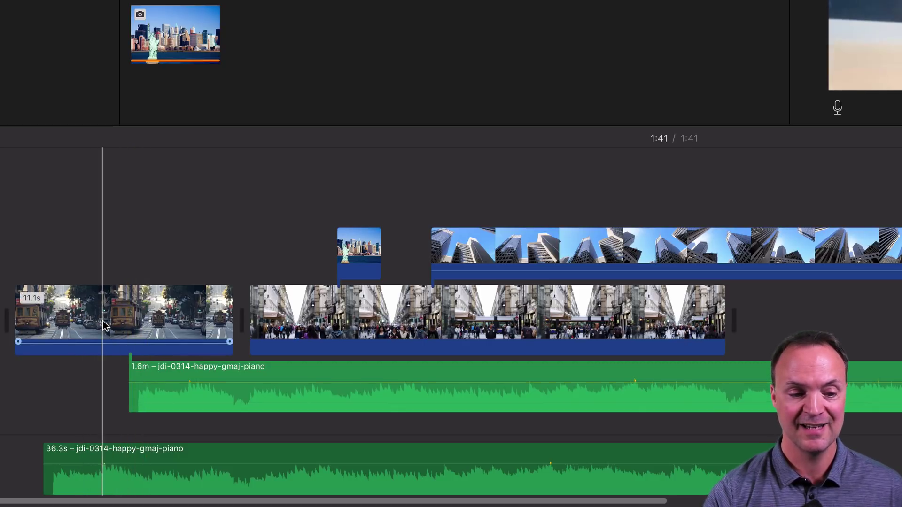
# Step: Attach the Statue of Liberty photo above the cable car clip and try moving the cable car clip together with its attached media
pyautogui.moveTo(105, 328)
pyautogui.mouseDown()
pyautogui.moveTo(152, 287)
pyautogui.moveTo(225, 307)
pyautogui.moveTo(136, 347)
pyautogui.moveTo(112, 329)
pyautogui.mouseUp()
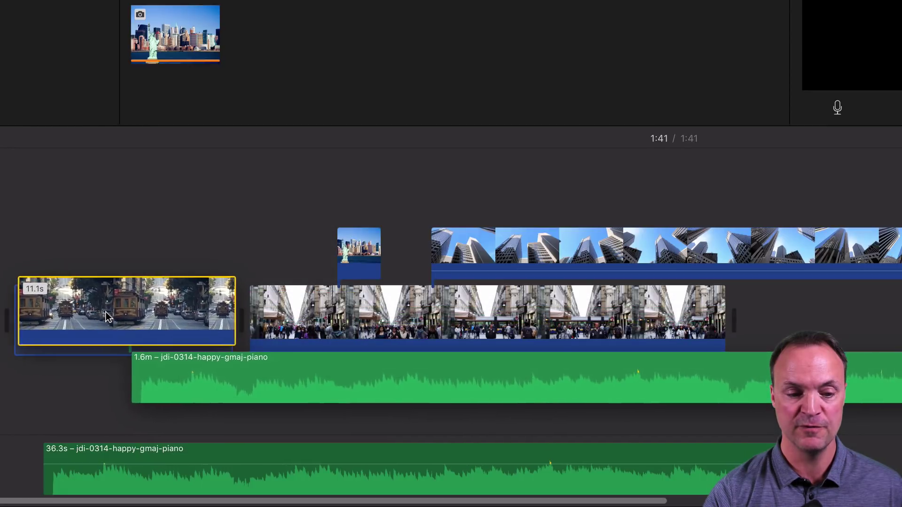
pyautogui.moveTo(365, 258); pyautogui.dragTo(188, 260)
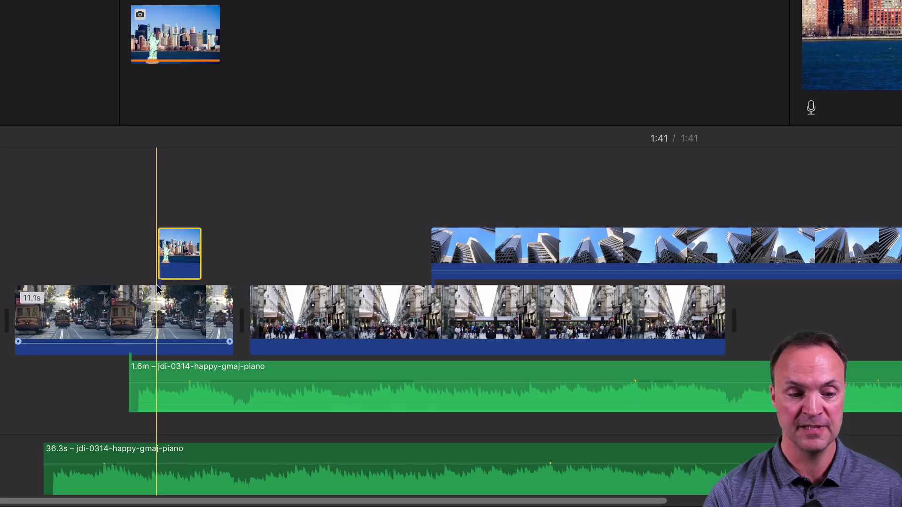
pyautogui.moveTo(161, 297); pyautogui.dragTo(845, 314)
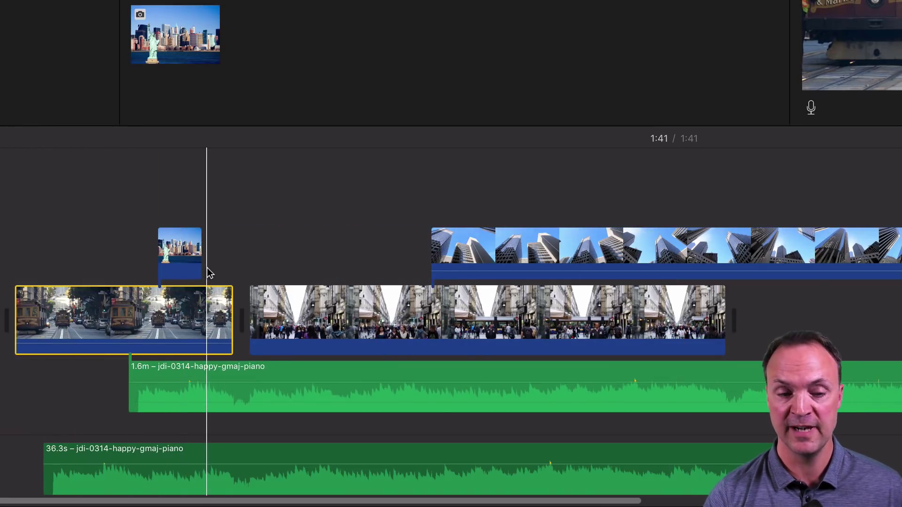
# Step: Move the Statue of Liberty photo across the junction of the cable car and street clips and extend its end over the street clip
pyautogui.click(188, 262)
pyautogui.moveTo(188, 262); pyautogui.dragTo(333, 259)
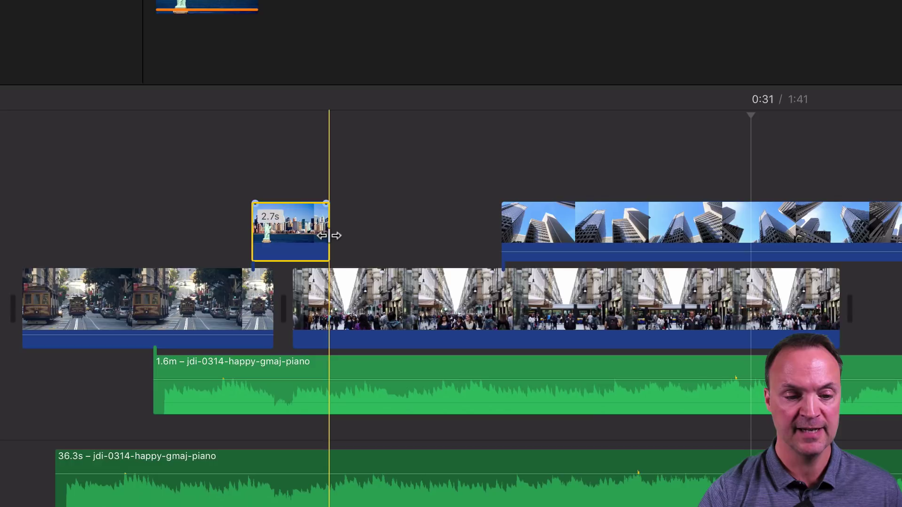
pyautogui.moveTo(329, 235); pyautogui.dragTo(392, 238)
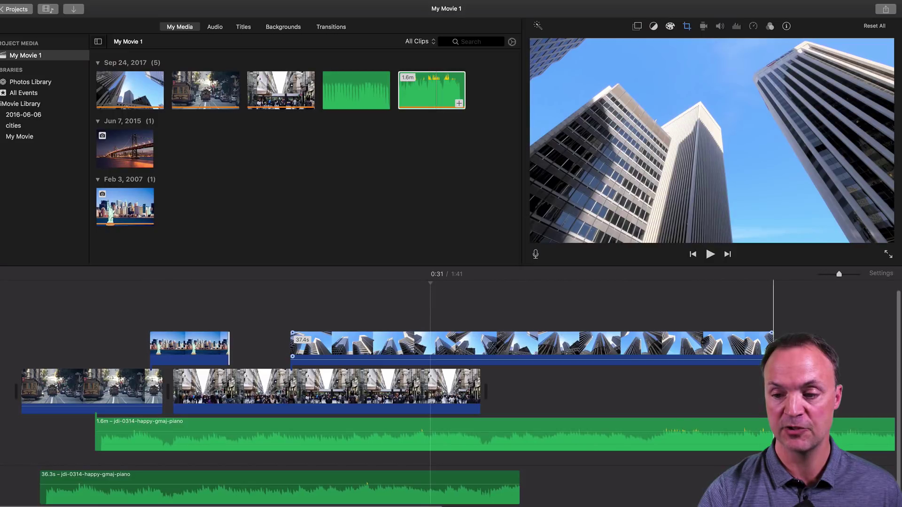
# Step: Try trimming the end of the skyscraper overlay clip to about 18.2 s and undo the trim
pyautogui.moveTo(772, 358); pyautogui.dragTo(529, 361)
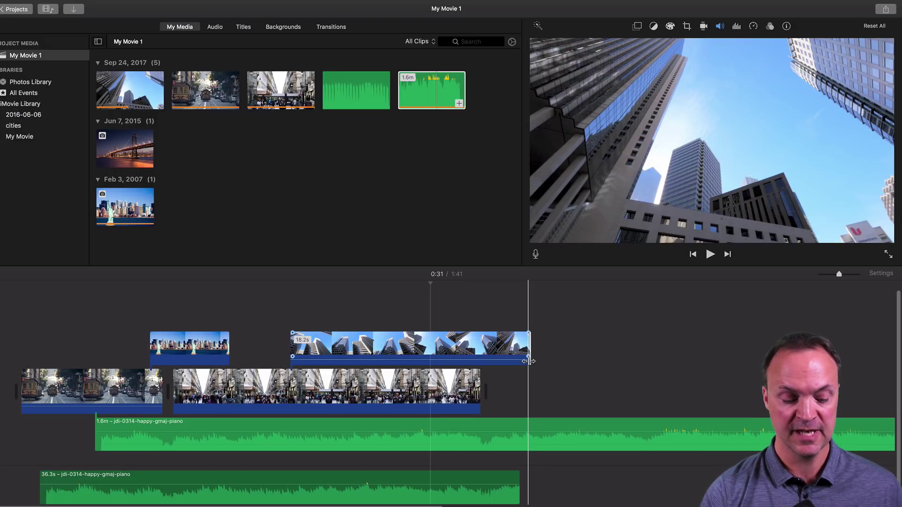
pyautogui.press('super+z')
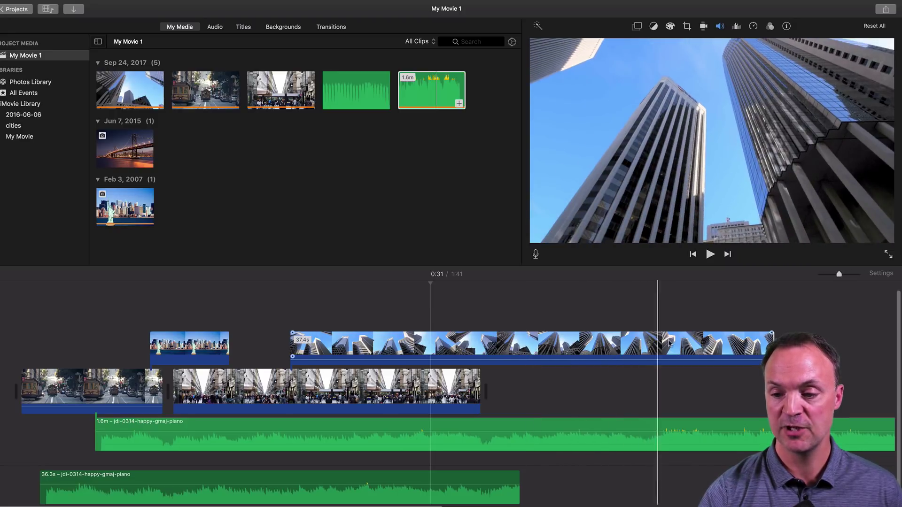
# Step: Show the speed editor for the skyscraper overlay clip, speed it up to about 14.5 s, and slow it back down
pyautogui.rightClick(703, 345)
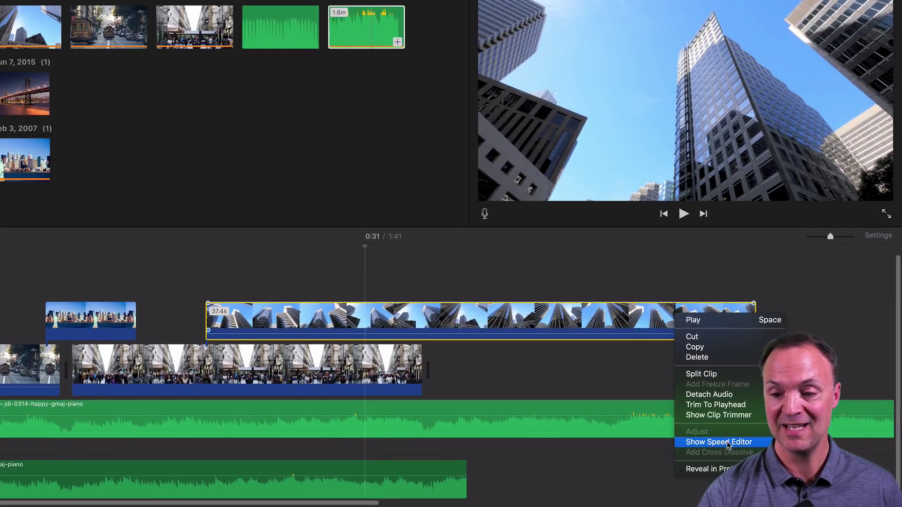
pyautogui.click(746, 456)
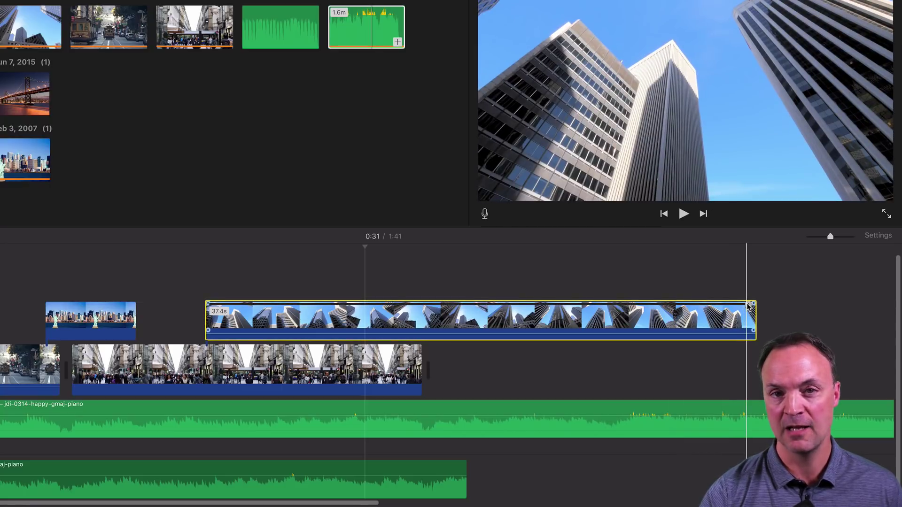
pyautogui.moveTo(748, 306); pyautogui.dragTo(702, 305)
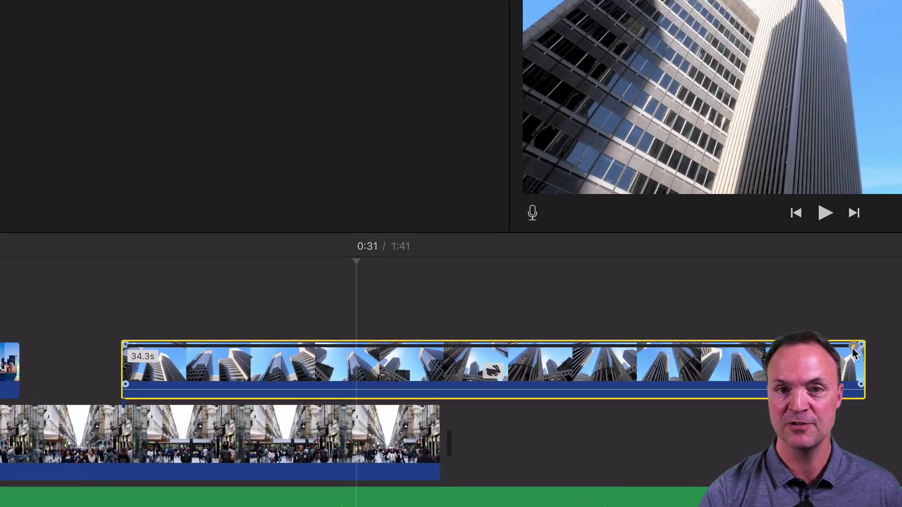
pyautogui.moveTo(852, 347); pyautogui.dragTo(416, 364)
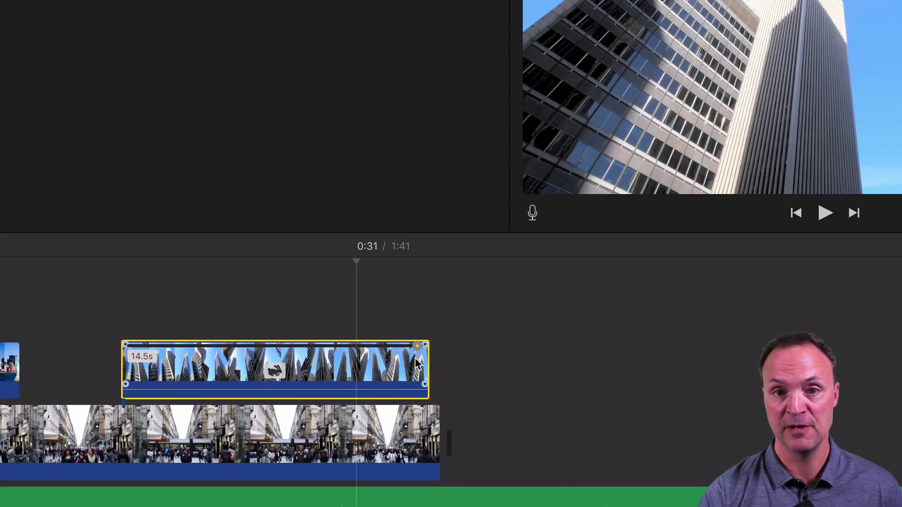
pyautogui.moveTo(417, 363); pyautogui.dragTo(900, 376)
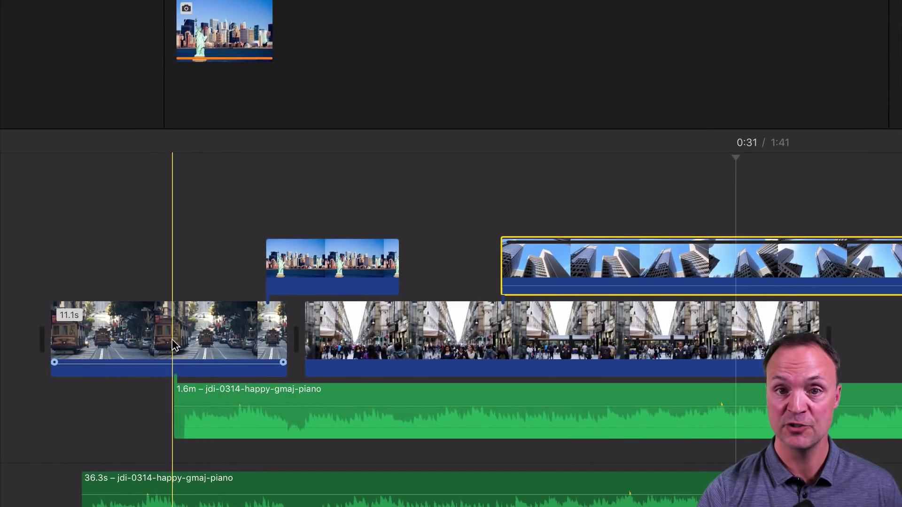
# Step: Split the cable car clip into two parts at the 0:05 mark
pyautogui.click(174, 346)
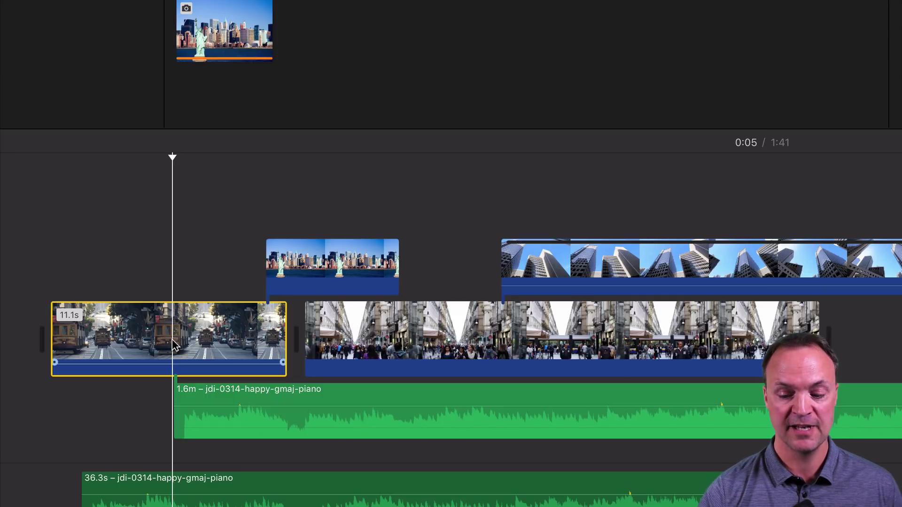
pyautogui.rightClick(195, 339)
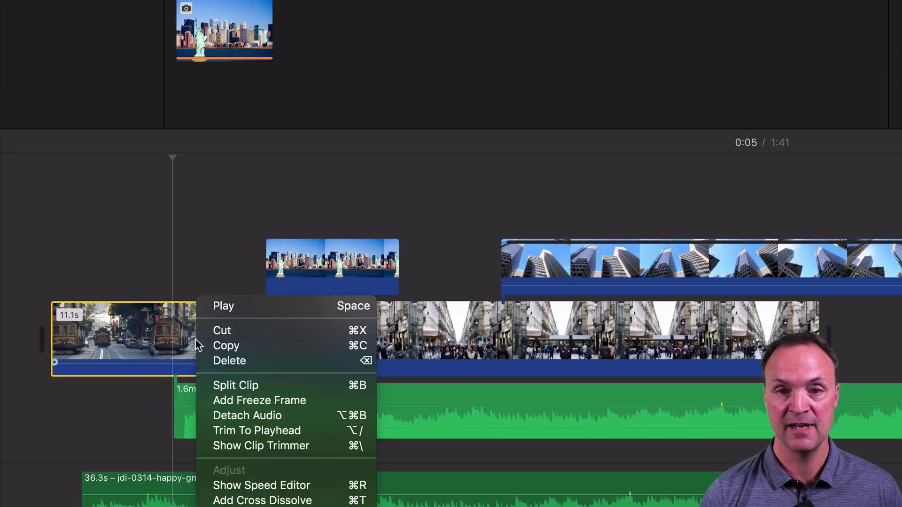
pyautogui.click(232, 384)
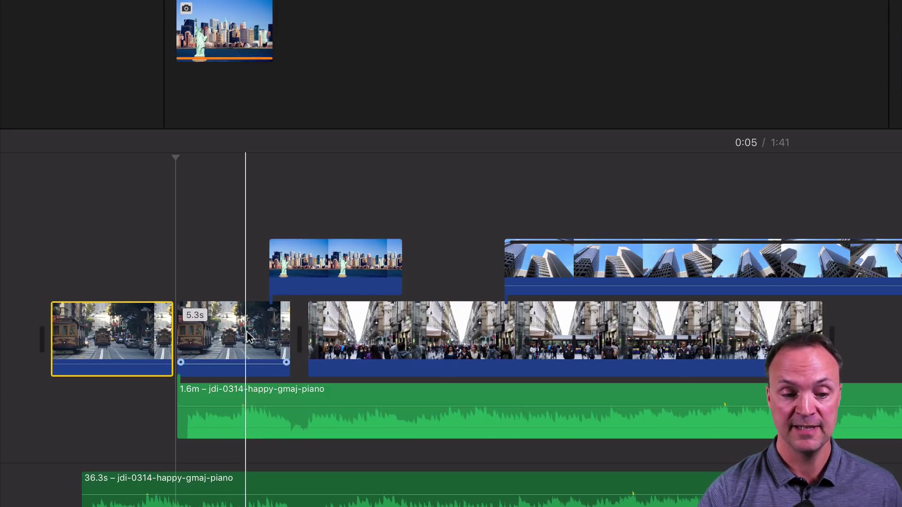
# Step: Copy the Statue of Liberty photo and paste it above the second cable car piece, starting at the split
pyautogui.click(308, 278)
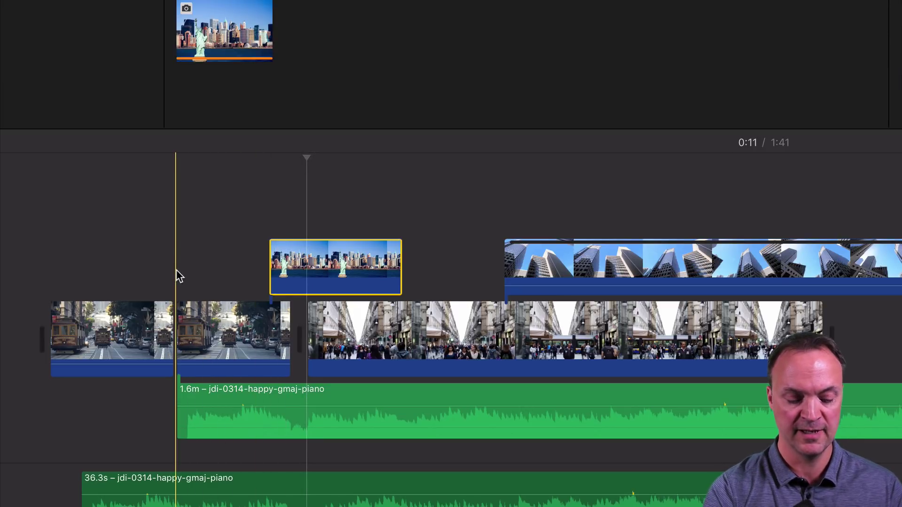
pyautogui.press('q')
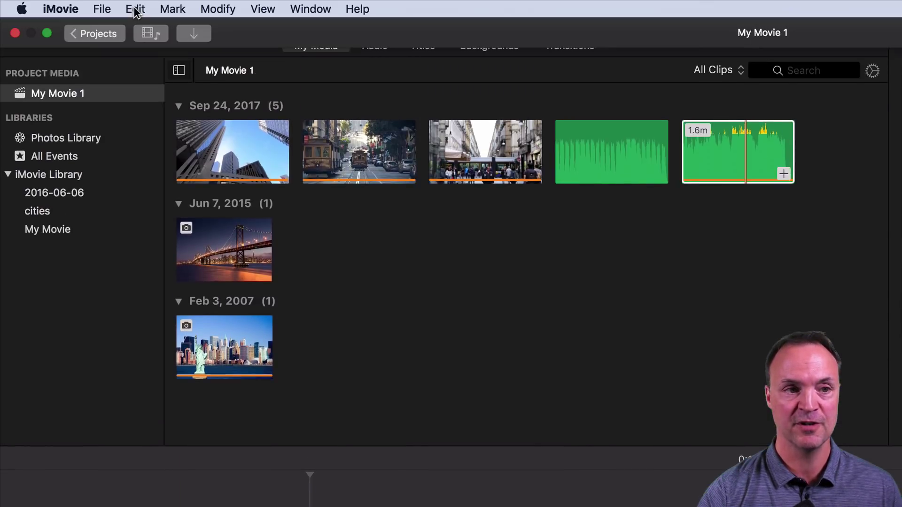
pyautogui.click(136, 9)
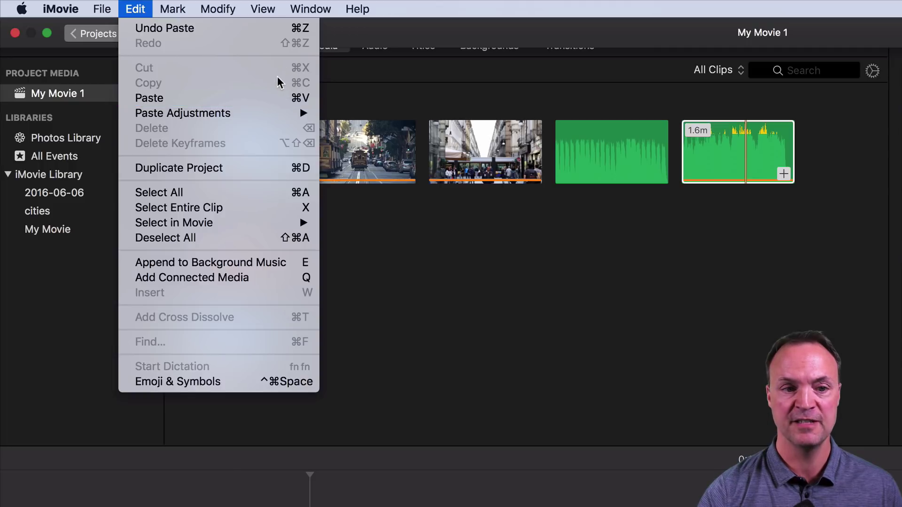
pyautogui.click(430, 315)
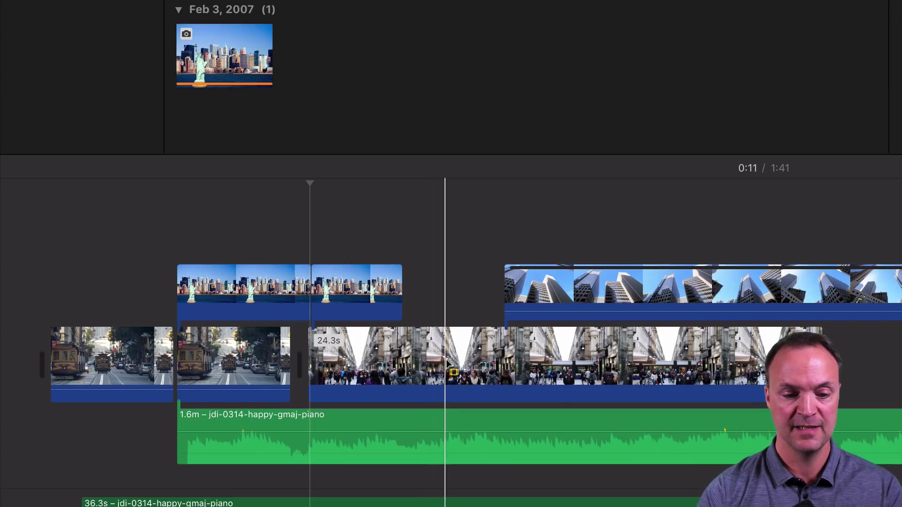
# Step: Delete a middle section of the street clip and trim the end of its second piece to about 8.1 s in the precision editor
pyautogui.moveTo(445, 359); pyautogui.dragTo(557, 366)
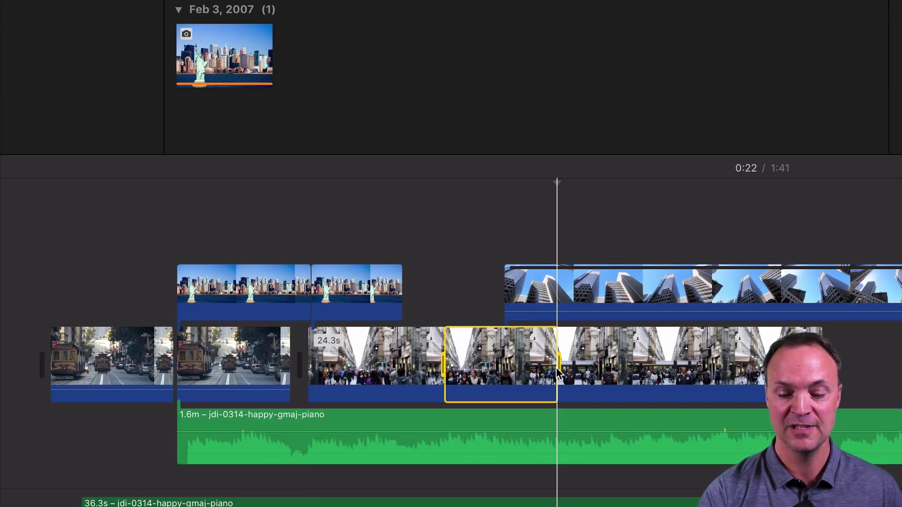
pyautogui.press('Delete')
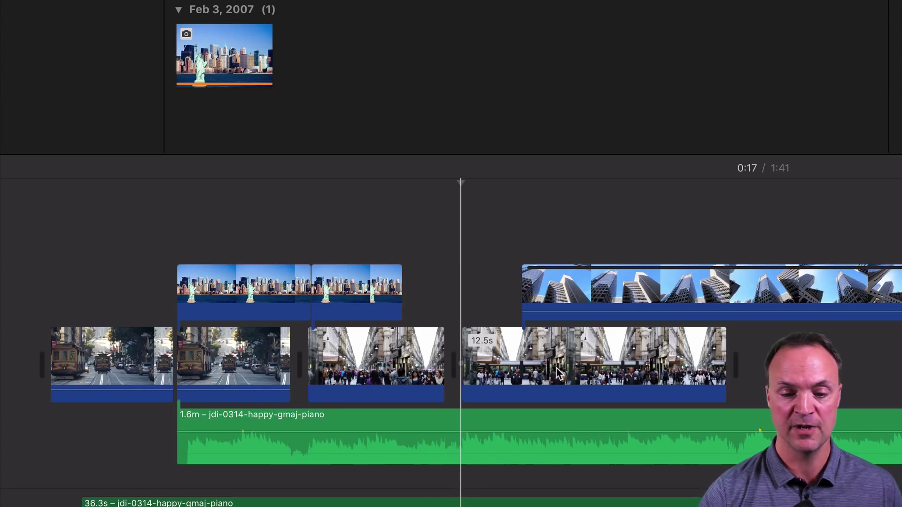
pyautogui.doubleClick(736, 373)
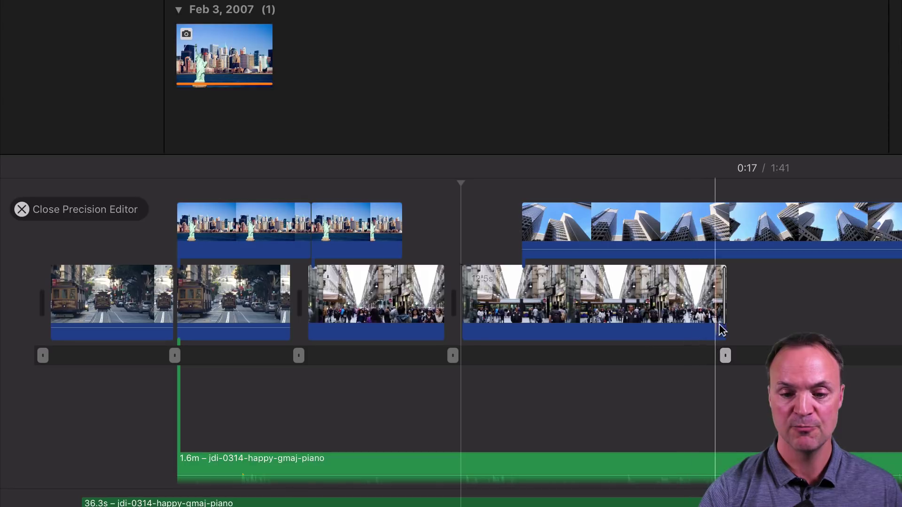
pyautogui.moveTo(726, 312); pyautogui.dragTo(633, 315)
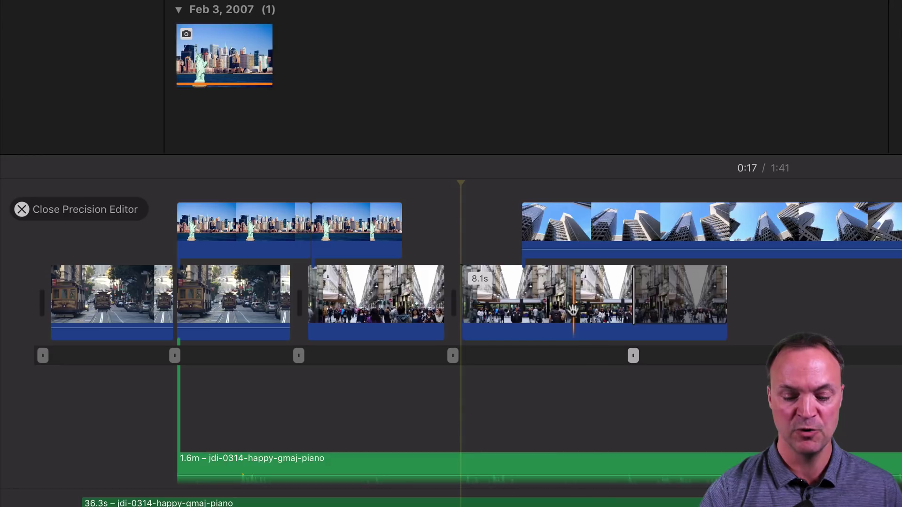
pyautogui.press('Return')
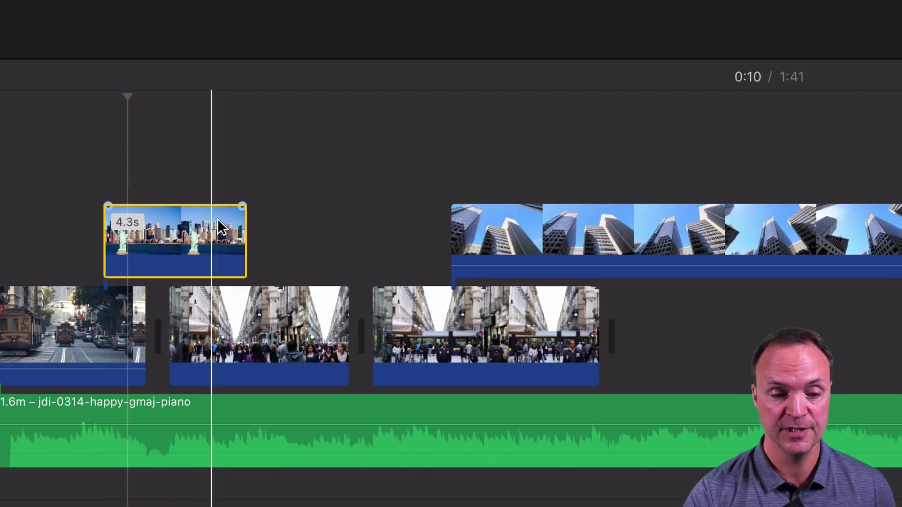
# Step: Set the fade-in and fade-out of the Statue of Liberty overlay so that they meet near its middle
pyautogui.moveTo(239, 208); pyautogui.dragTo(172, 208)
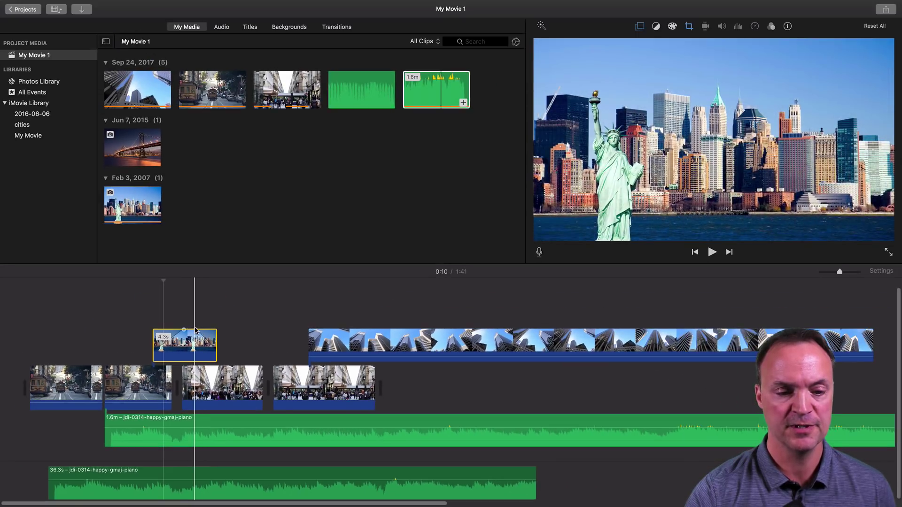
pyautogui.moveTo(195, 330); pyautogui.dragTo(190, 330)
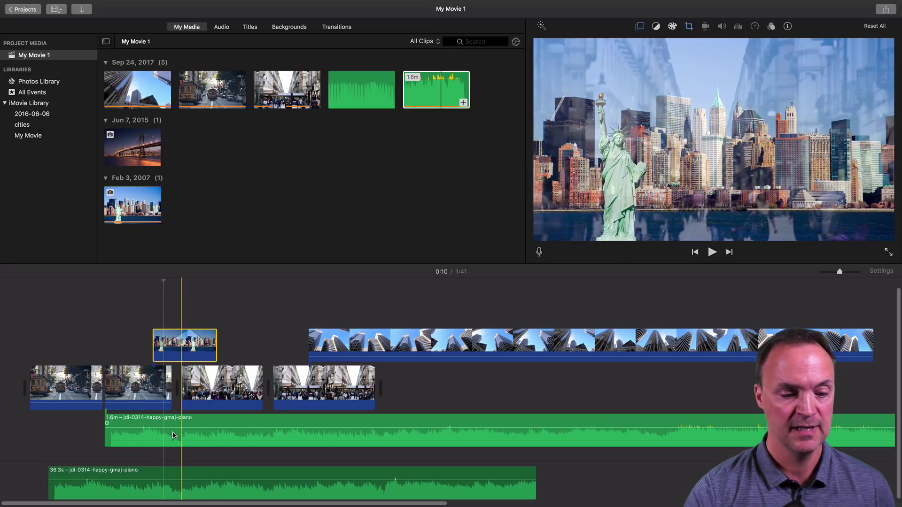
# Step: Split the attached piano track at the 0:11 mark and delete the longer part after the split
pyautogui.click(174, 435)
pyautogui.rightClick(173, 435)
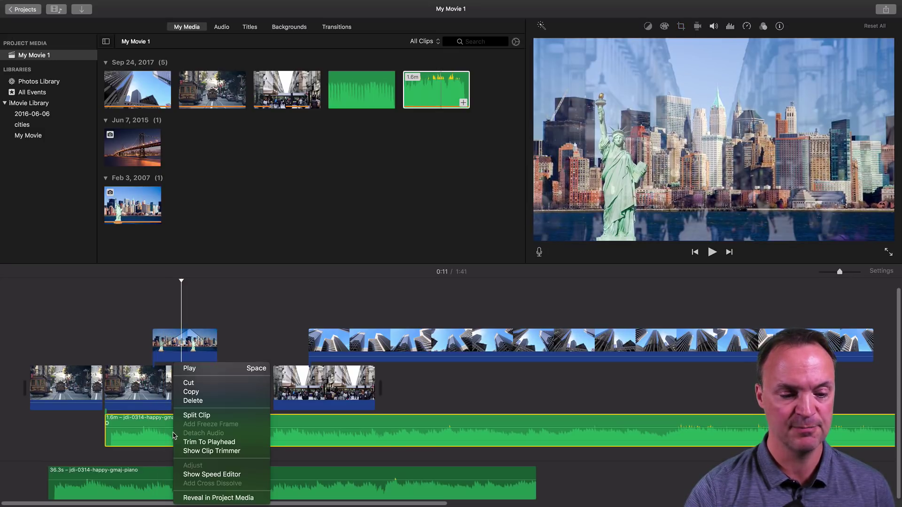
pyautogui.click(199, 416)
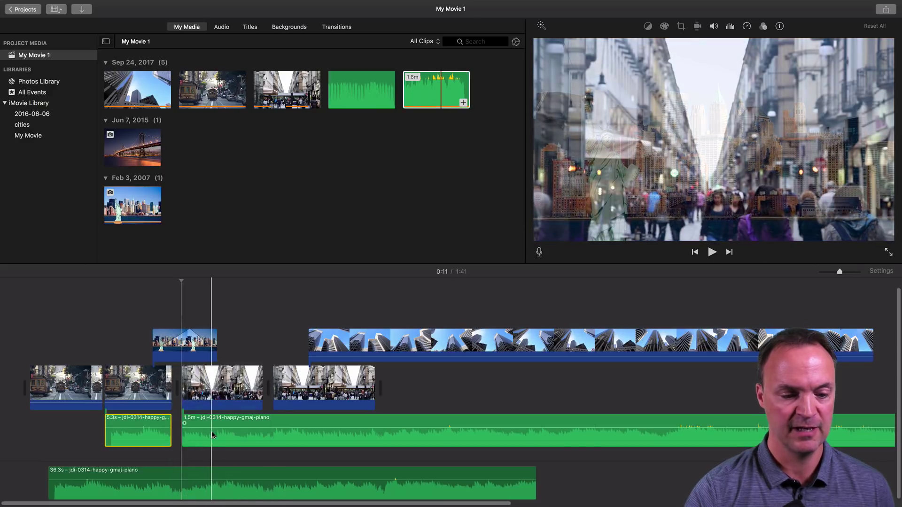
pyautogui.click(212, 435)
pyautogui.press('Delete')
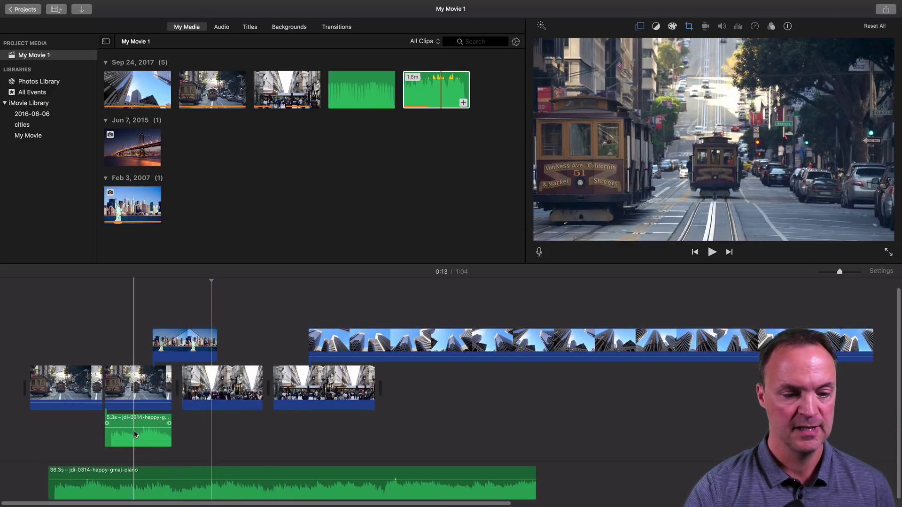
# Step: Move the remaining piano segment under the junction of the two street clips, extend it to about 5.7 s, and fade it in and out
pyautogui.moveTo(136, 431); pyautogui.dragTo(289, 427)
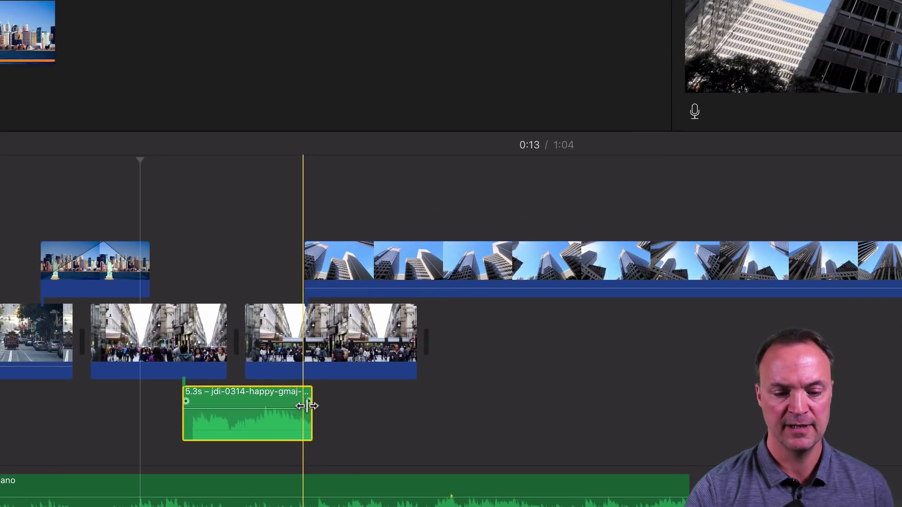
pyautogui.moveTo(308, 406); pyautogui.dragTo(262, 398)
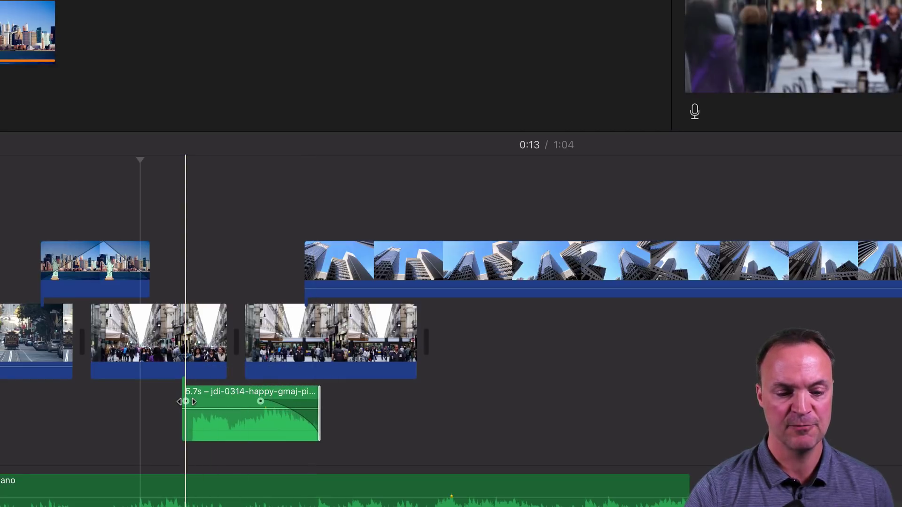
pyautogui.moveTo(186, 401); pyautogui.dragTo(254, 401)
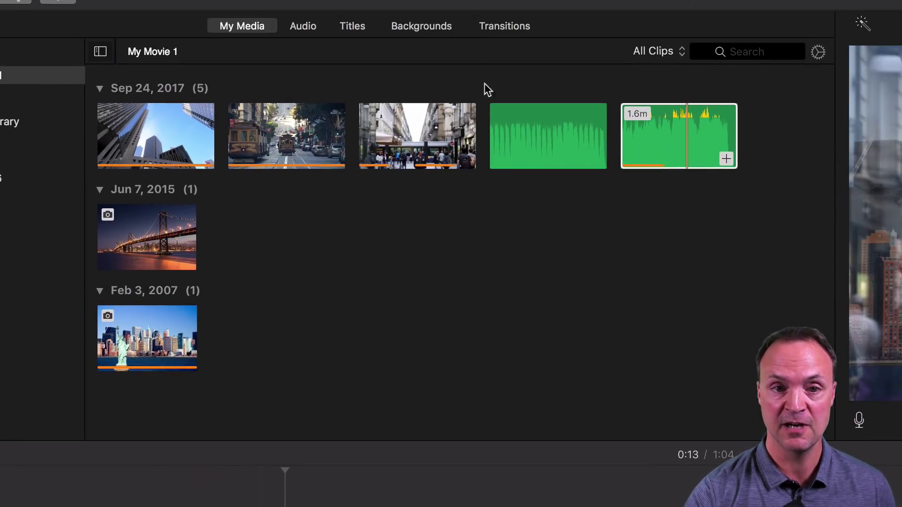
# Step: Place a Doorway transition between the two cable car clips and replace it with the Mosaic transition
pyautogui.click(504, 26)
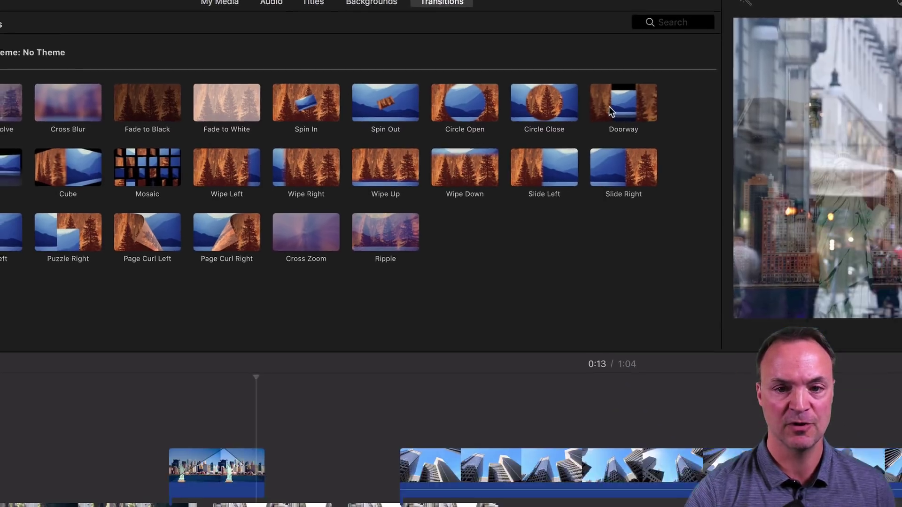
pyautogui.moveTo(700, 153); pyautogui.dragTo(388, 475)
pyautogui.moveTo(292, 272); pyautogui.dragTo(96, 400)
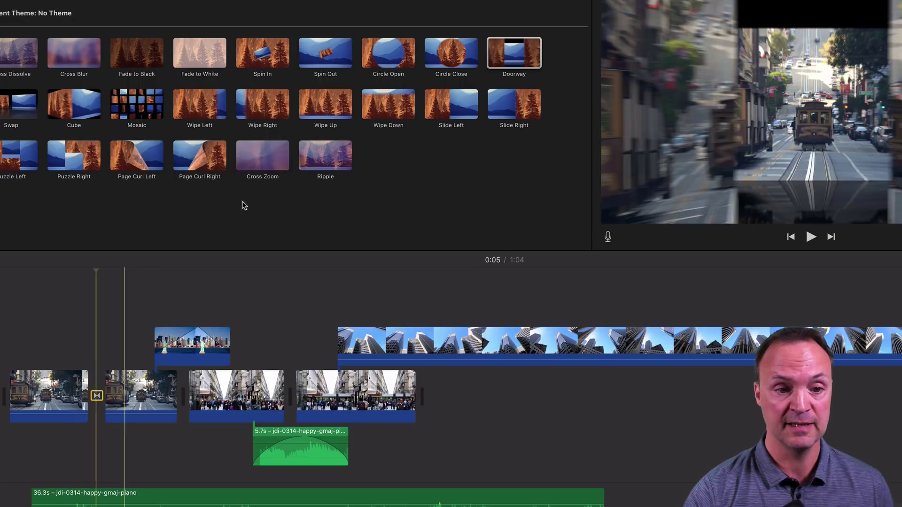
pyautogui.moveTo(147, 114); pyautogui.dragTo(100, 404)
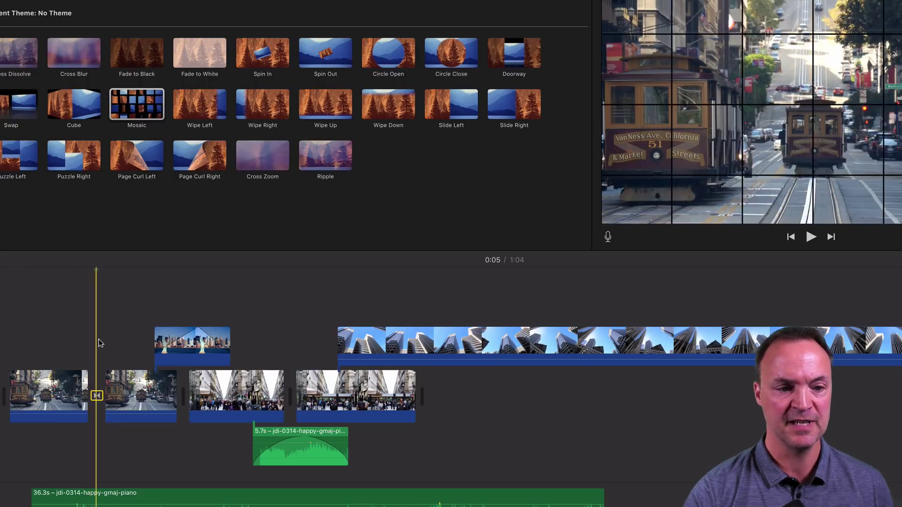
# Step: Set the Mosaic transition's duration to 2 seconds and apply it to this transition only
pyautogui.doubleClick(97, 396)
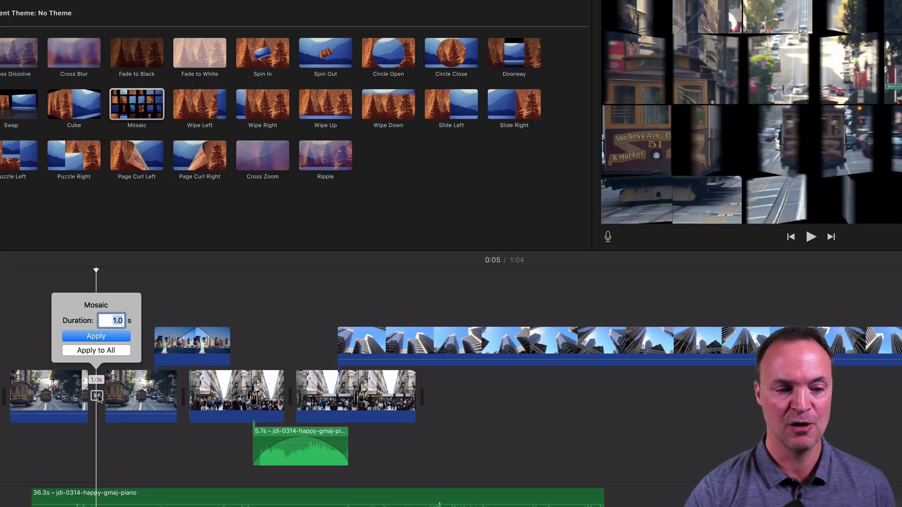
pyautogui.write('2')
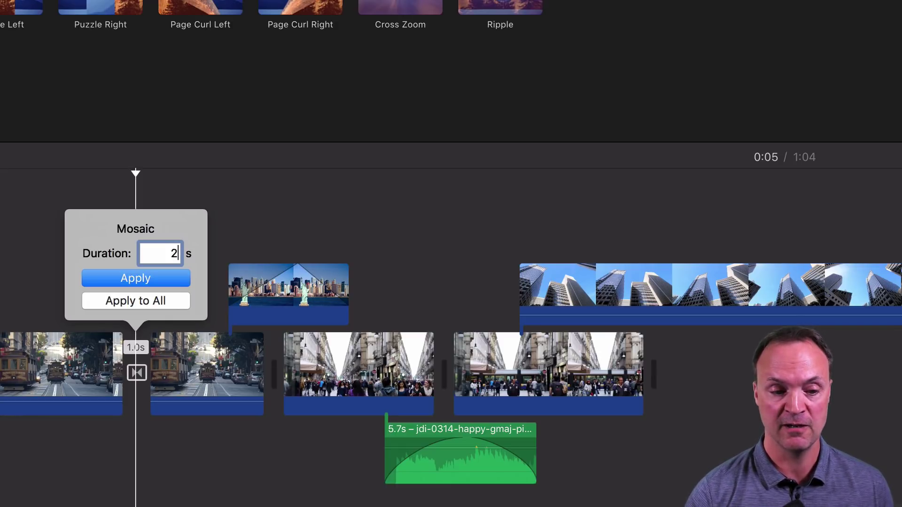
pyautogui.click(164, 280)
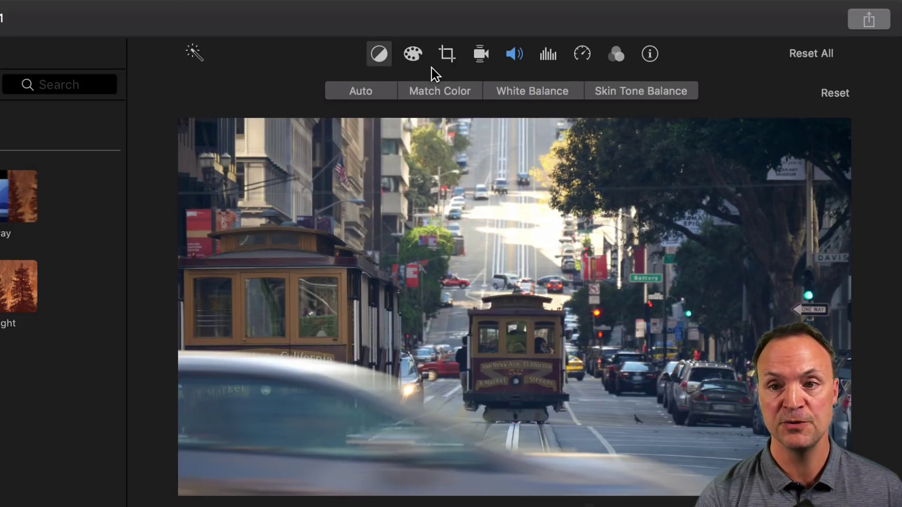
# Step: Match the first cable car clip's color to a skyscraper frame, apply it, and reset the color balance
pyautogui.click(379, 60)
pyautogui.click(379, 56)
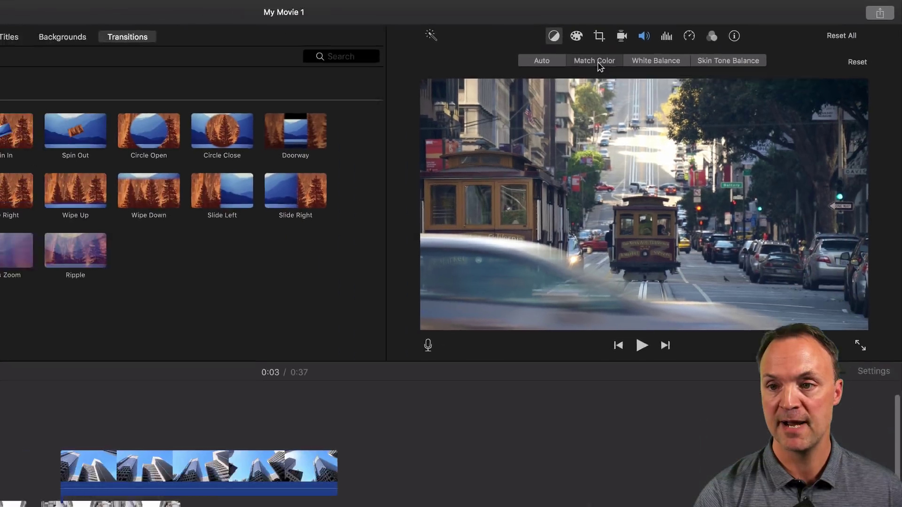
pyautogui.click(443, 93)
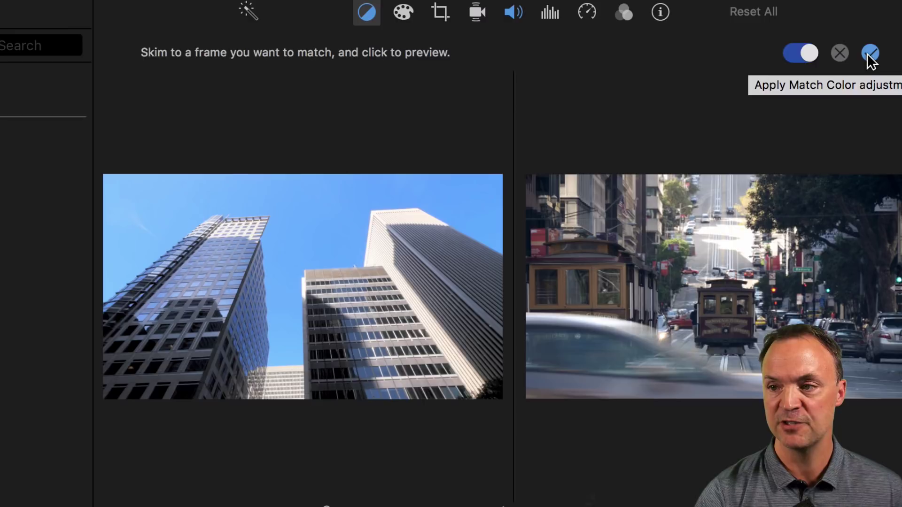
pyautogui.click(870, 53)
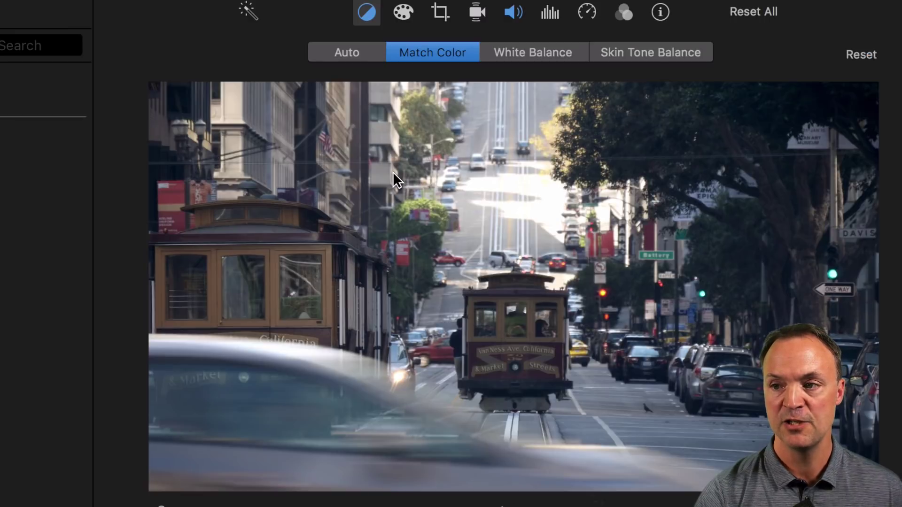
pyautogui.click(858, 57)
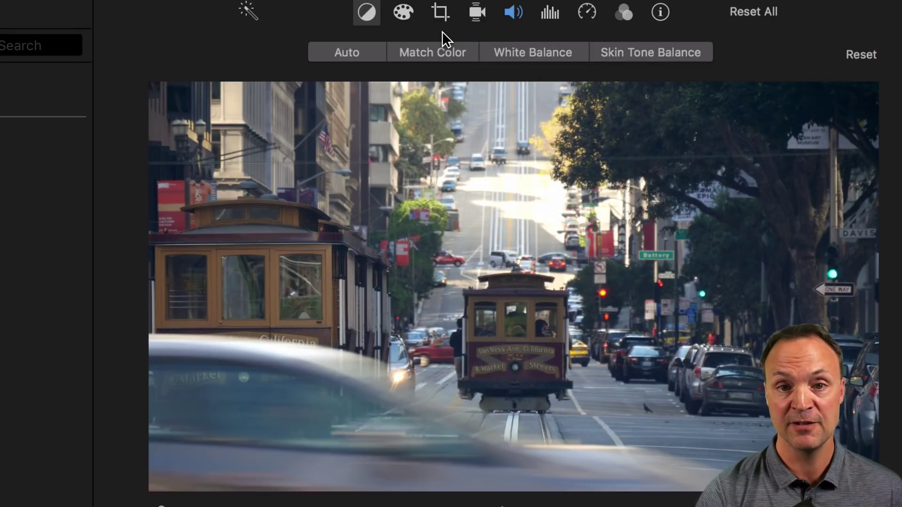
# Step: Darken the cable car clip's highlights and raise its saturation with color correction, and reset the adjustments
pyautogui.click(407, 18)
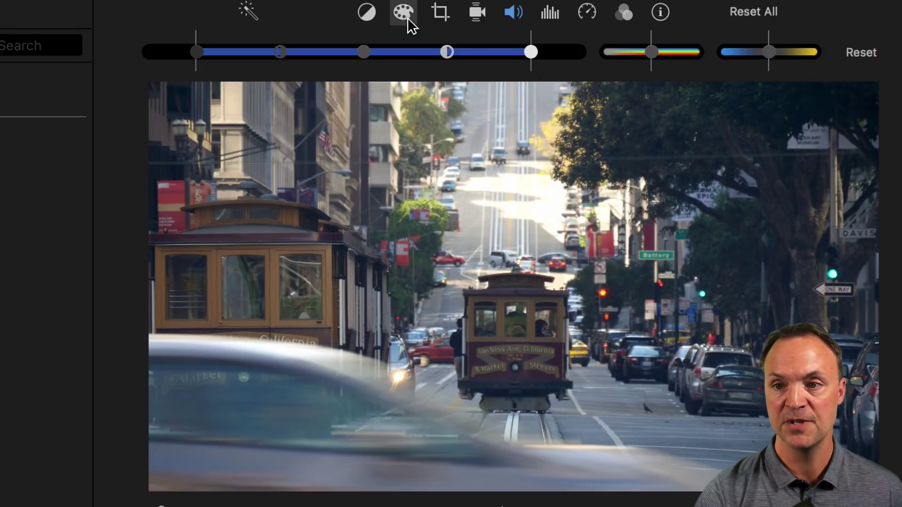
pyautogui.moveTo(531, 52); pyautogui.dragTo(393, 69)
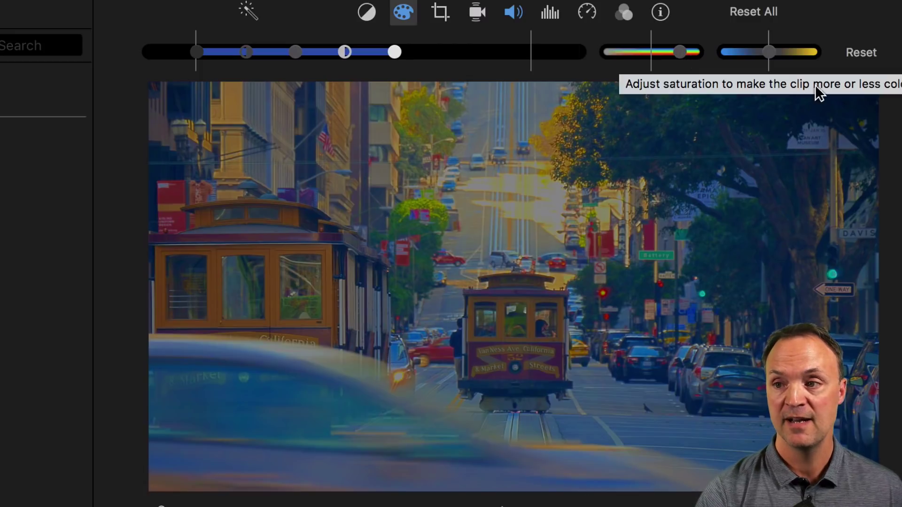
pyautogui.click(872, 55)
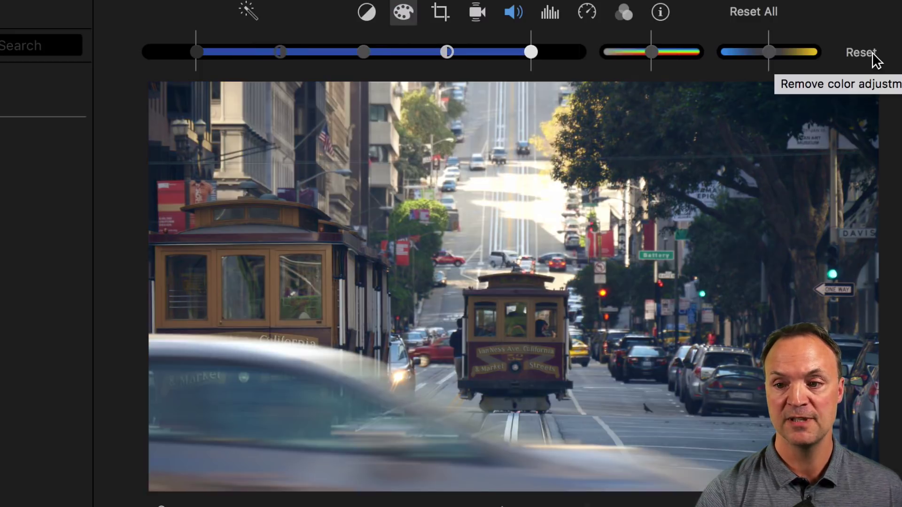
# Step: Crop the cable car clip to fill around the central cable car, apply the crop, and reset all adjustments
pyautogui.click(444, 16)
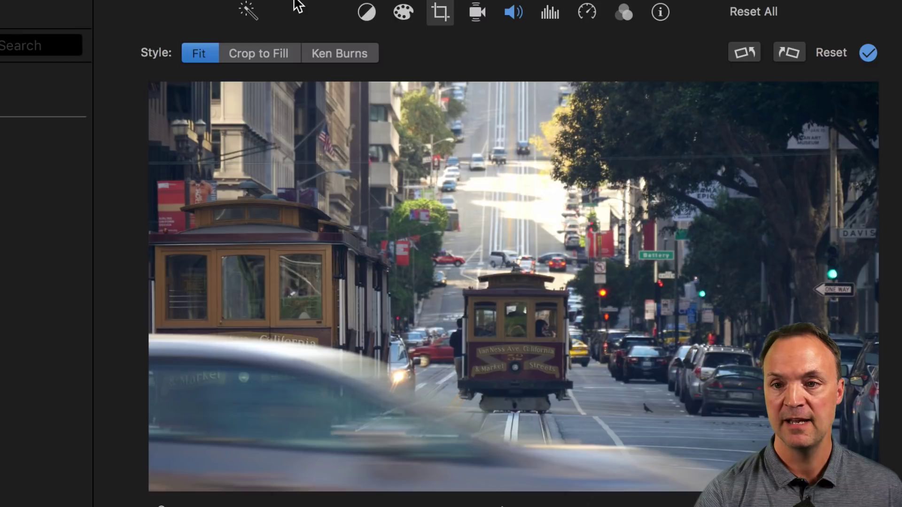
pyautogui.click(256, 53)
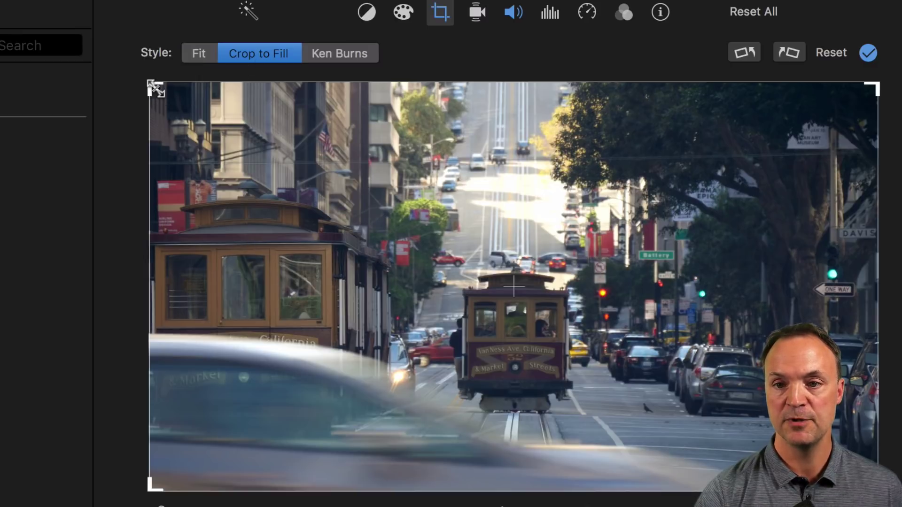
pyautogui.moveTo(159, 87); pyautogui.dragTo(319, 213)
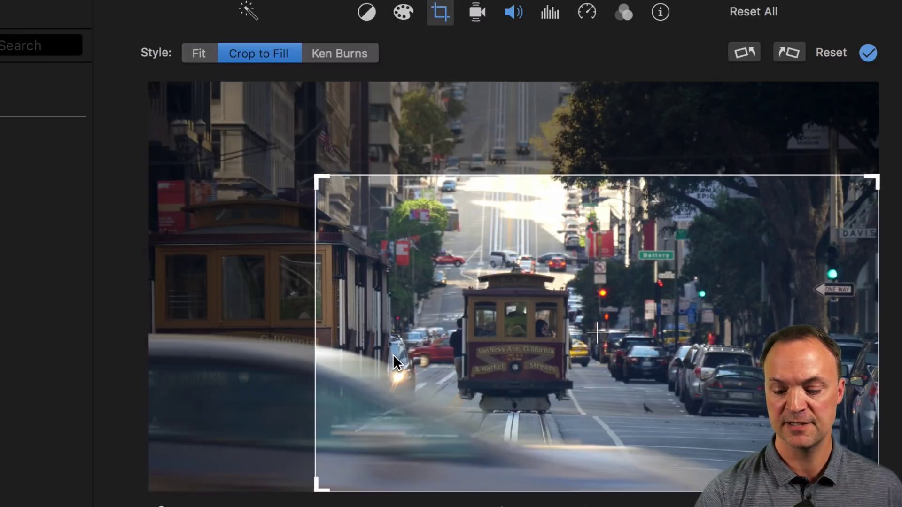
pyautogui.press('Return')
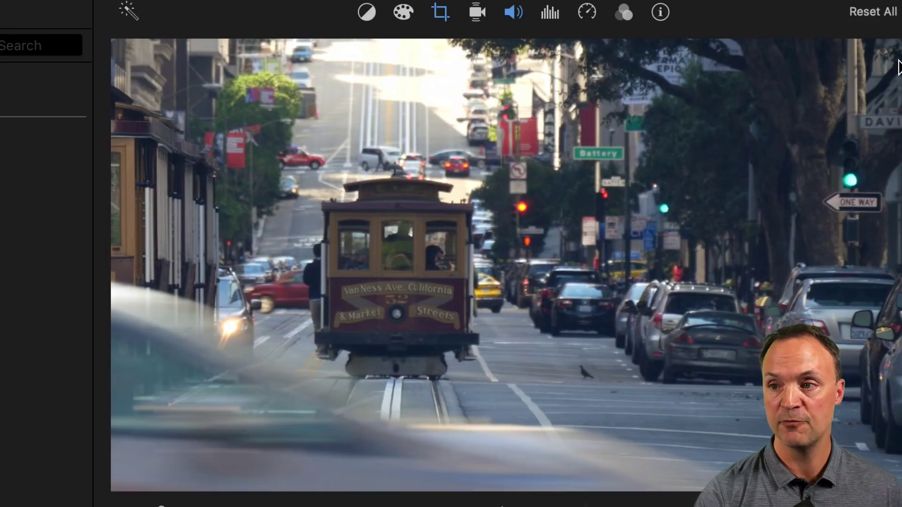
pyautogui.click(880, 12)
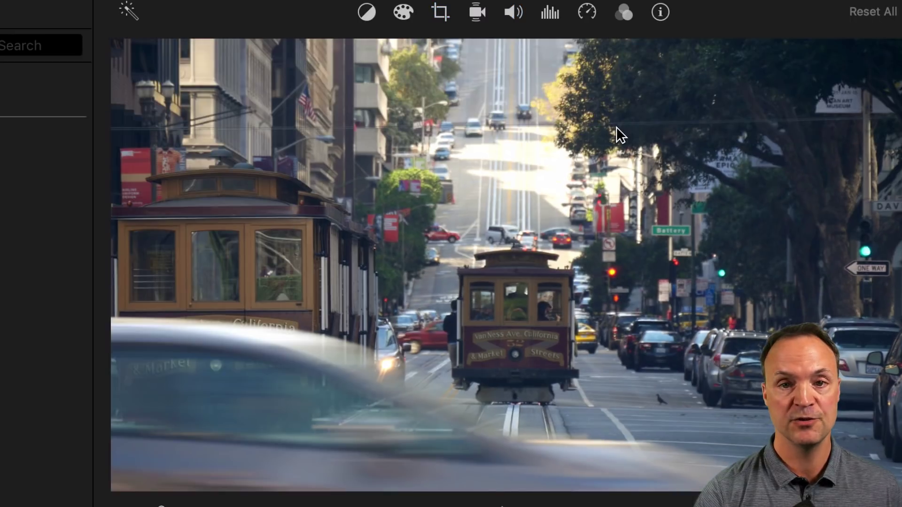
# Step: Examine the cable car clip's stabilization, volume, noise reduction and speed options
pyautogui.click(477, 13)
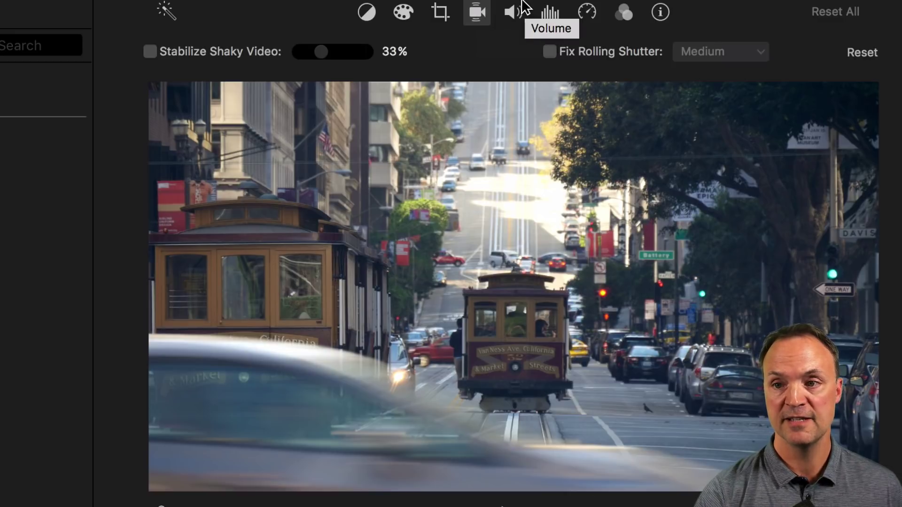
pyautogui.click(512, 14)
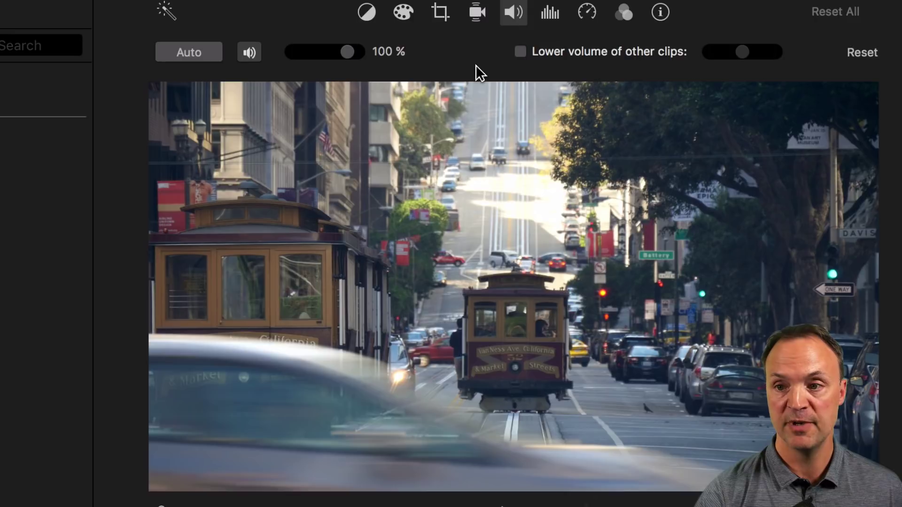
pyautogui.click(555, 13)
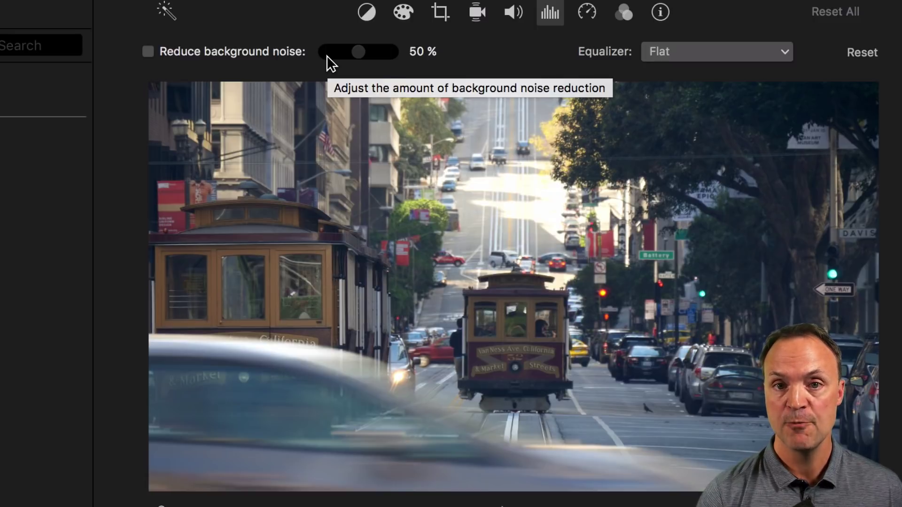
pyautogui.click(586, 12)
pyautogui.click(257, 51)
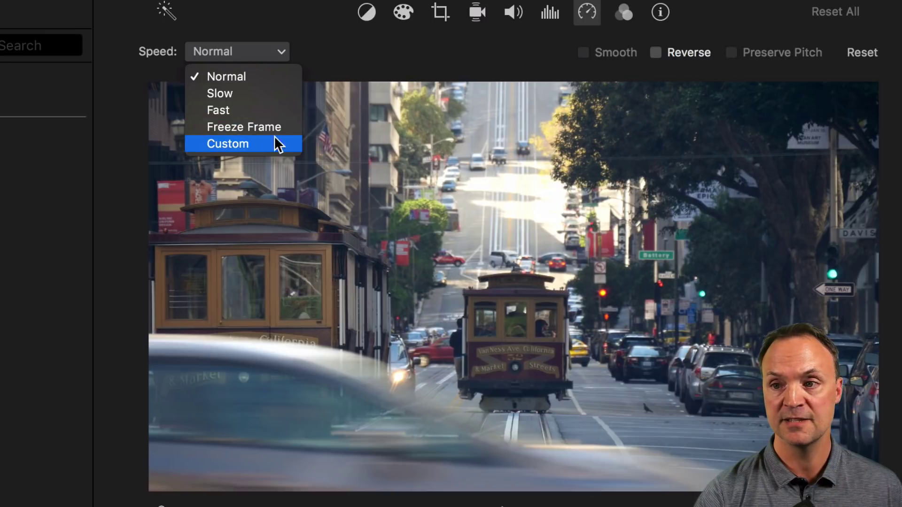
pyautogui.press('Escape')
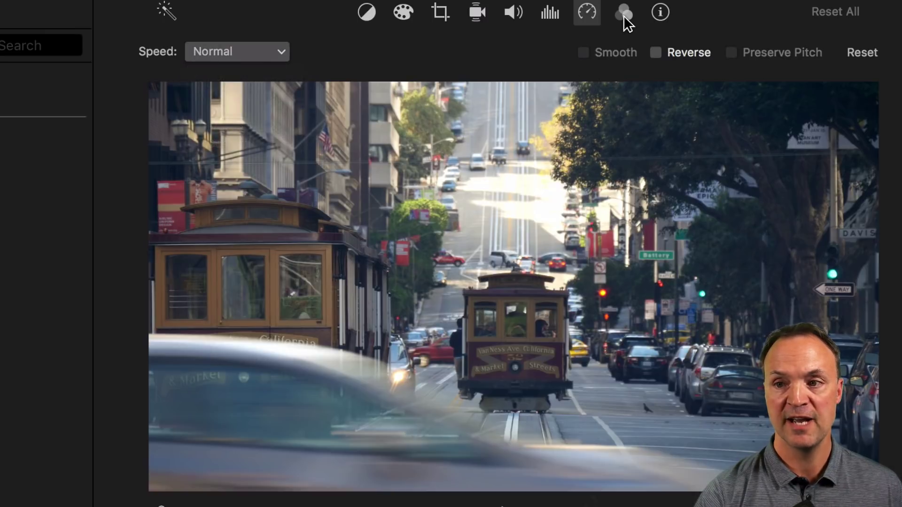
# Step: Preview the available clip filters on the cable car clip without applying one, and view the clip's information
pyautogui.click(623, 16)
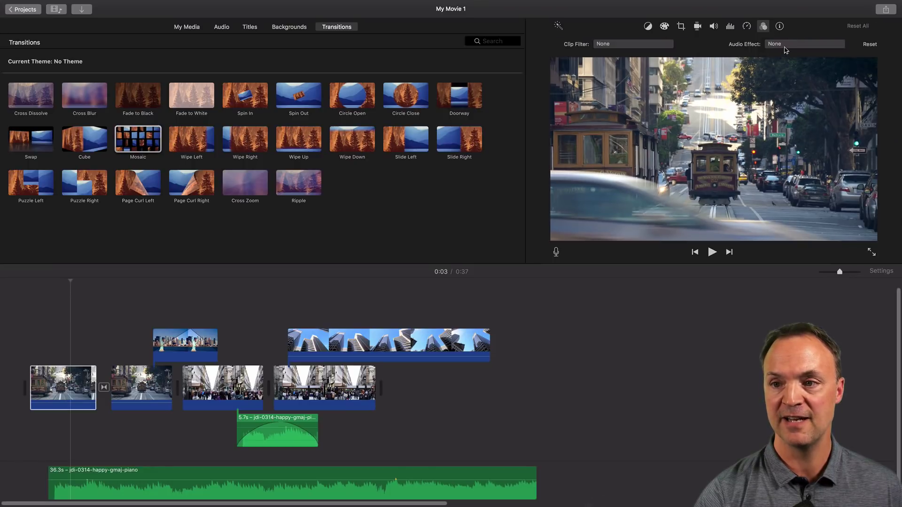
pyautogui.click(628, 45)
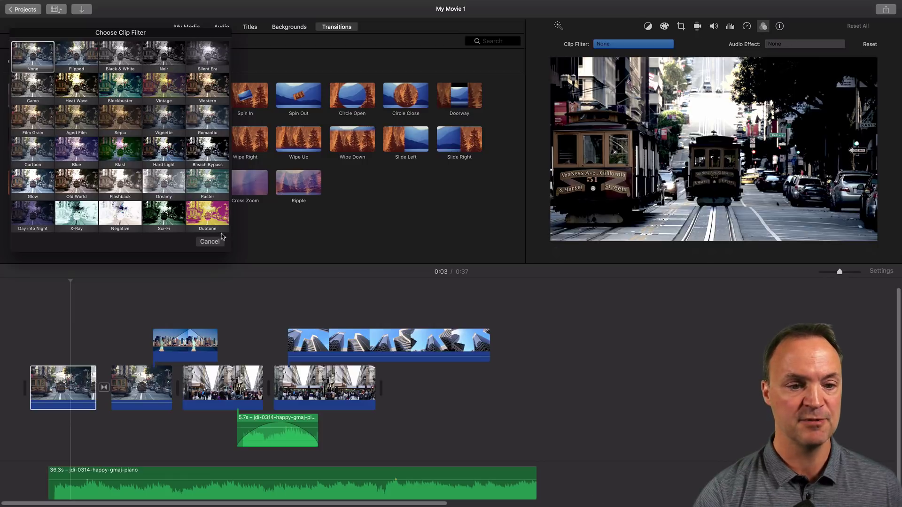
pyautogui.click(208, 243)
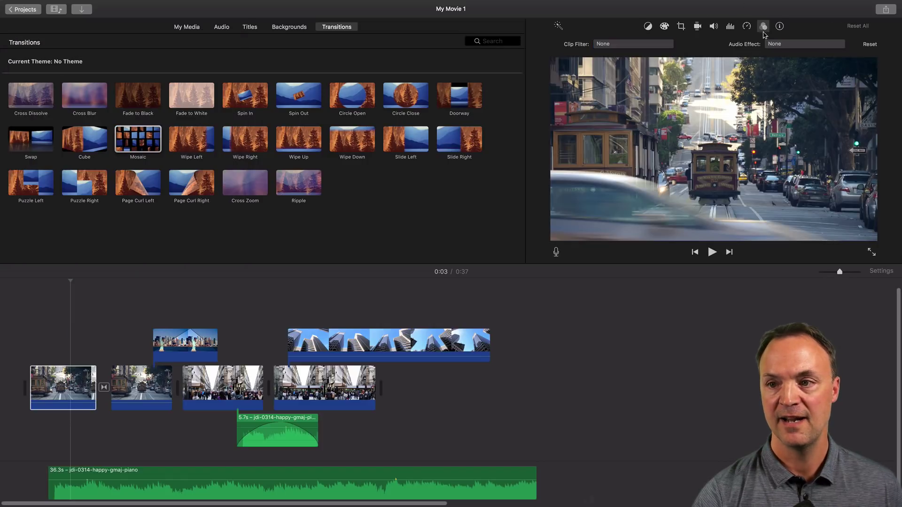
pyautogui.click(780, 26)
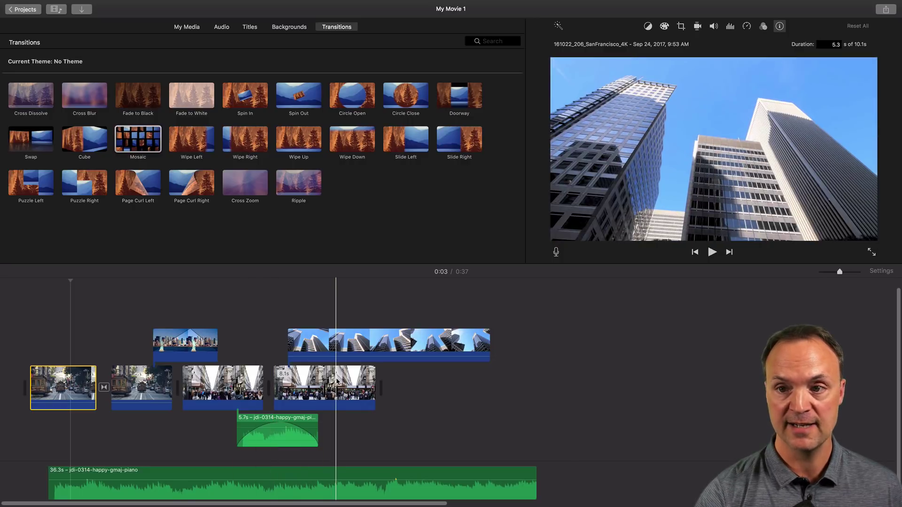
# Step: Set the video overlay of the skyscraper clip above the street clips to Green/Blue Screen
pyautogui.click(363, 345)
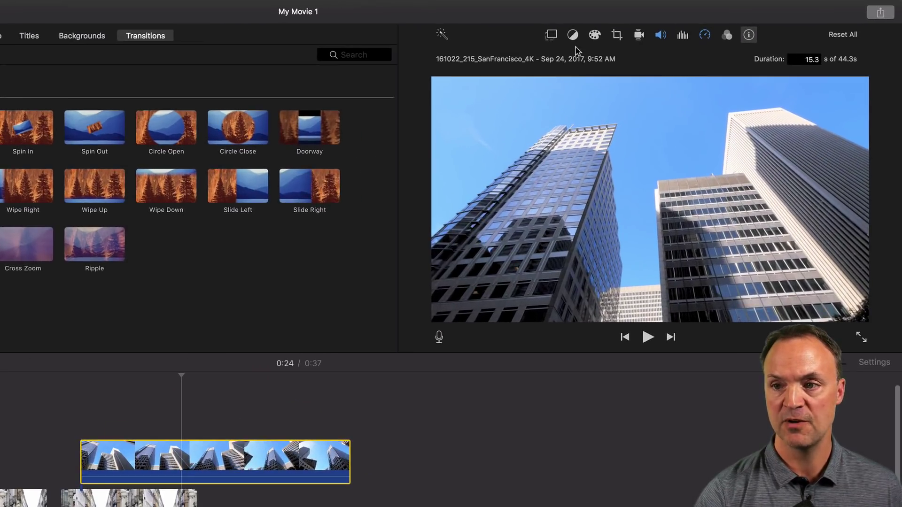
pyautogui.click(551, 36)
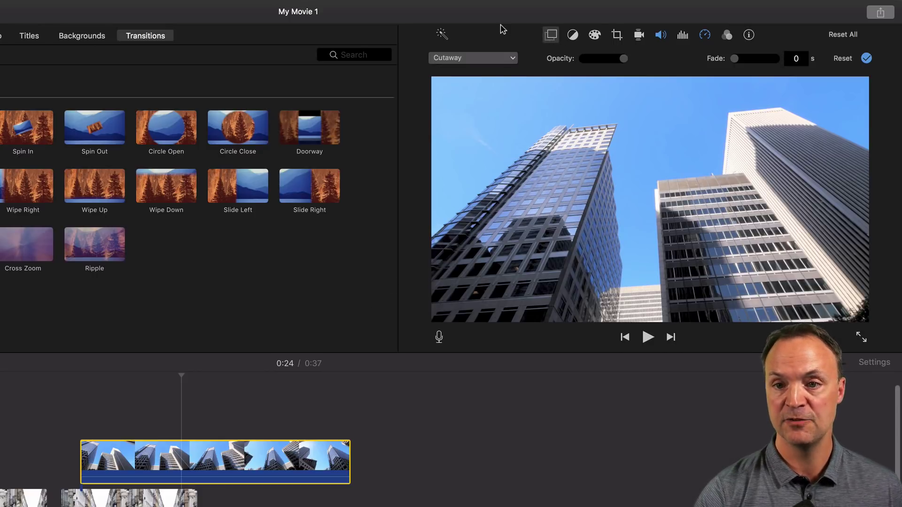
pyautogui.click(487, 58)
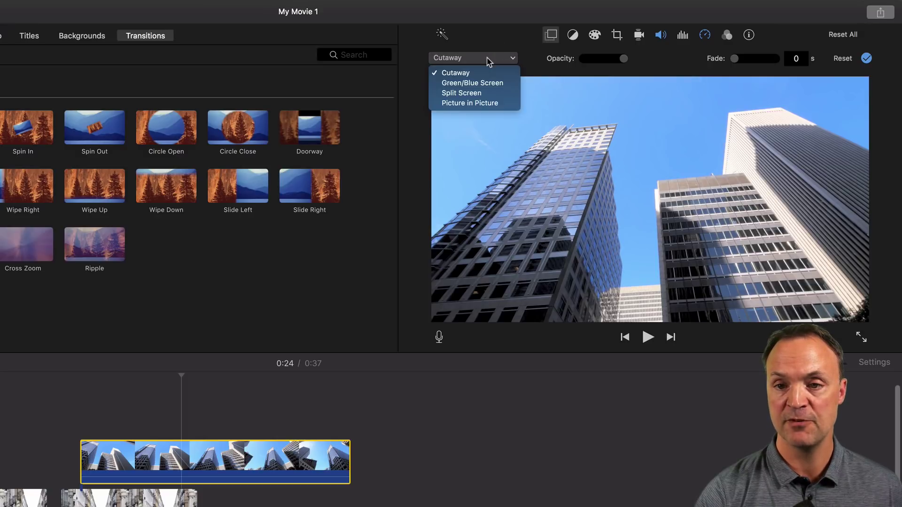
pyautogui.click(473, 83)
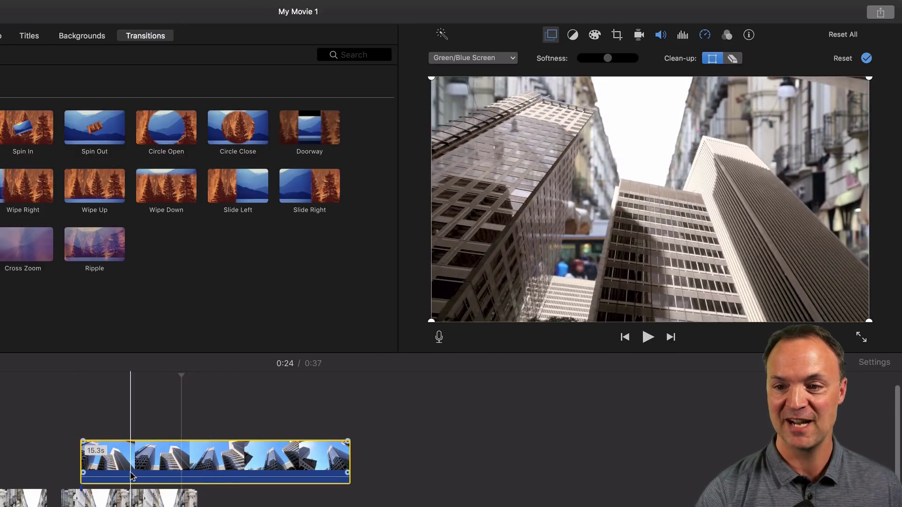
# Step: Switch the skyscraper clip's video overlay to Split Screen
pyautogui.click(502, 57)
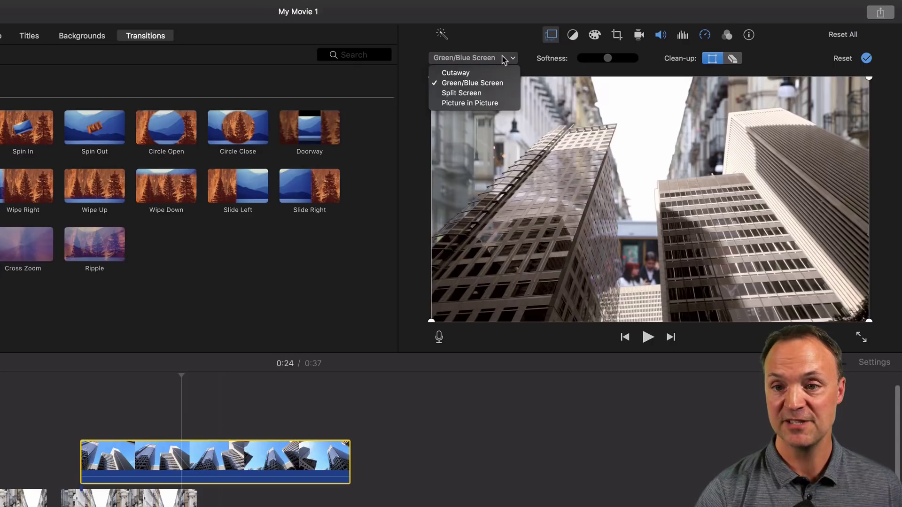
pyautogui.click(476, 93)
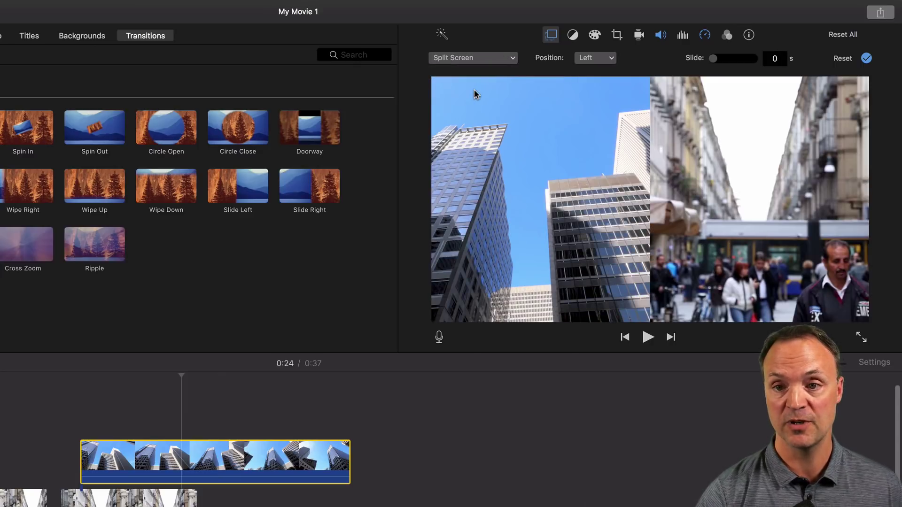
pyautogui.click(747, 145)
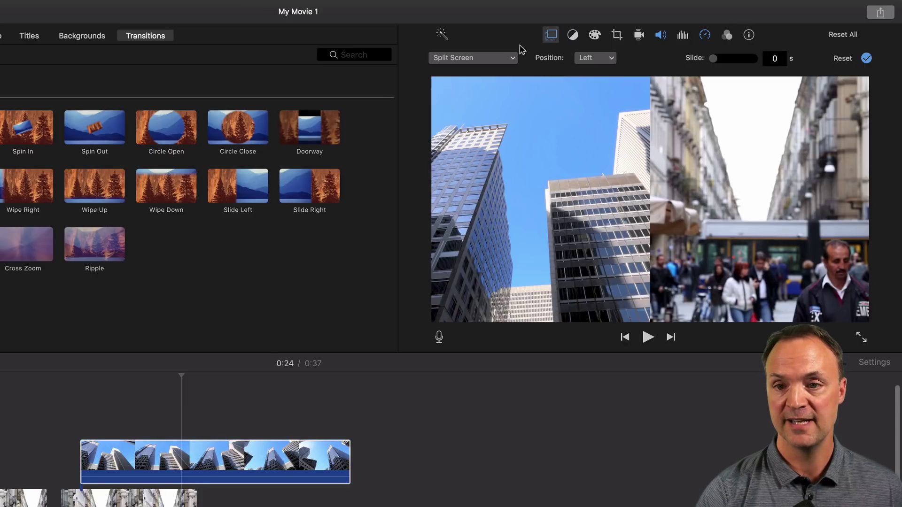
# Step: Set the skyscraper clip's overlay to Picture in Picture and move the inset toward the frame's upper right corner
pyautogui.click(484, 57)
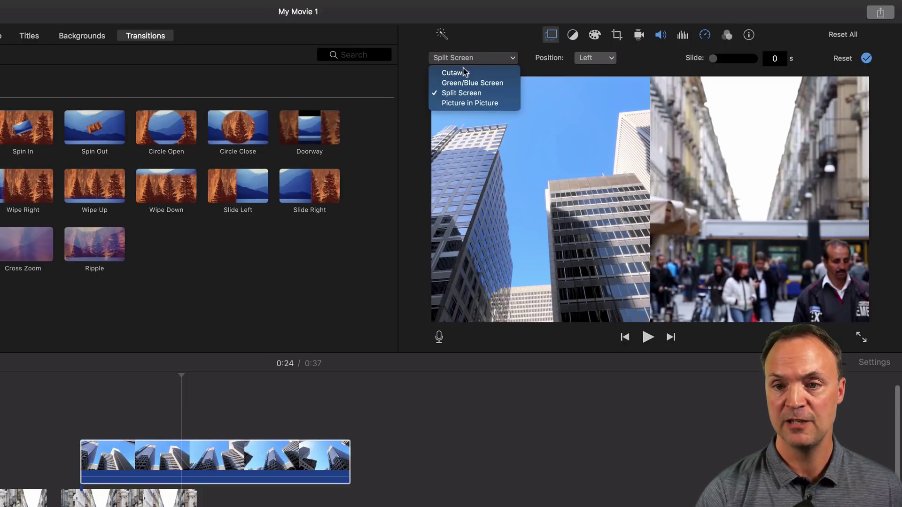
pyautogui.click(460, 103)
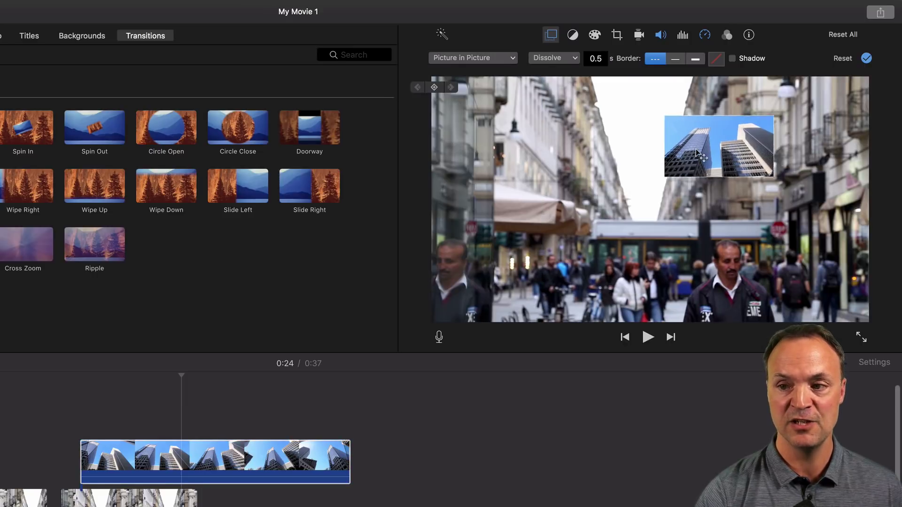
pyautogui.moveTo(696, 151); pyautogui.dragTo(804, 145)
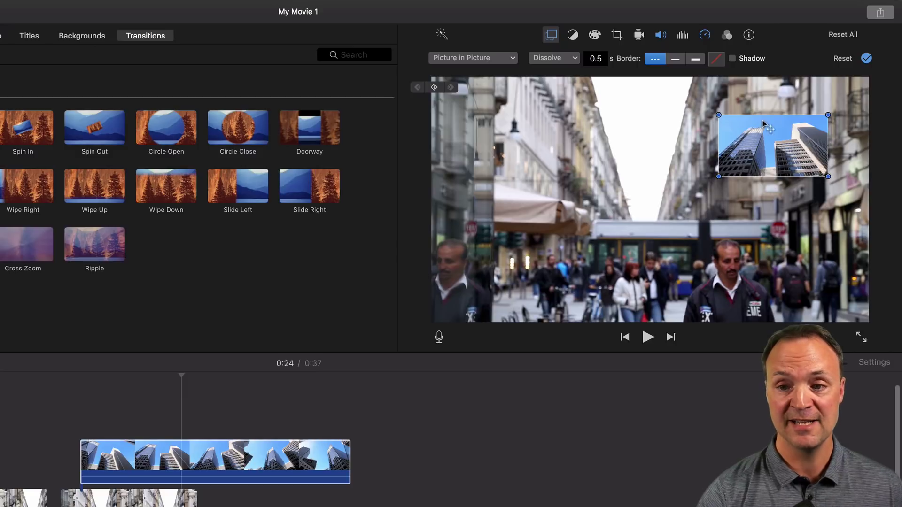
pyautogui.click(225, 464)
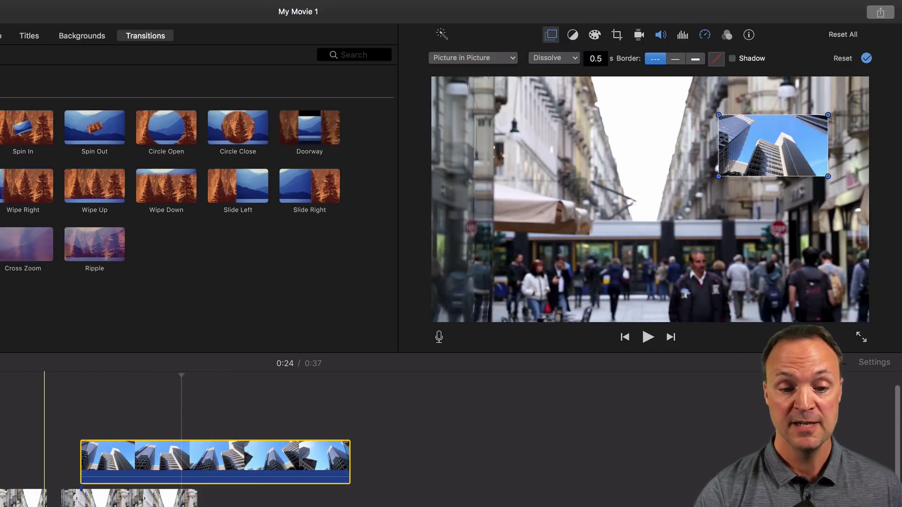
# Step: Place the playhead at 0:17 on the street clip and examine its volume, noise reduction and equalizer options
pyautogui.click(45, 409)
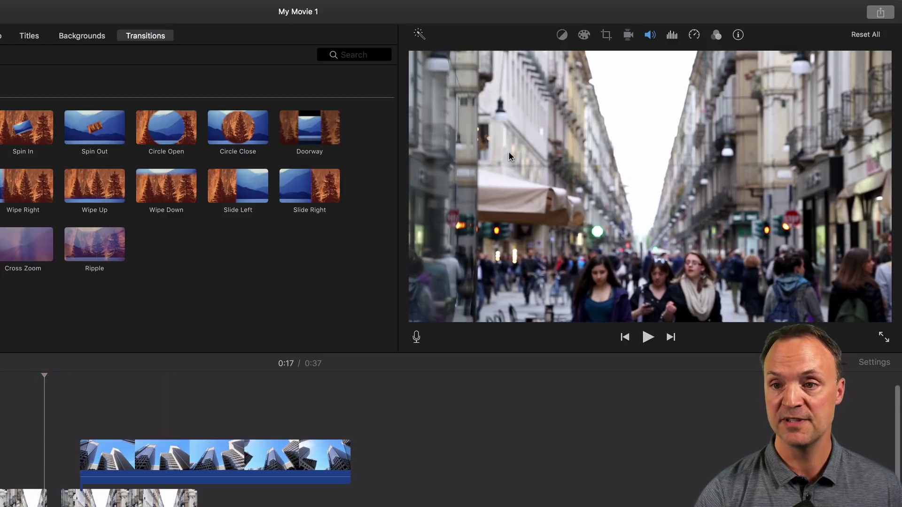
pyautogui.click(649, 35)
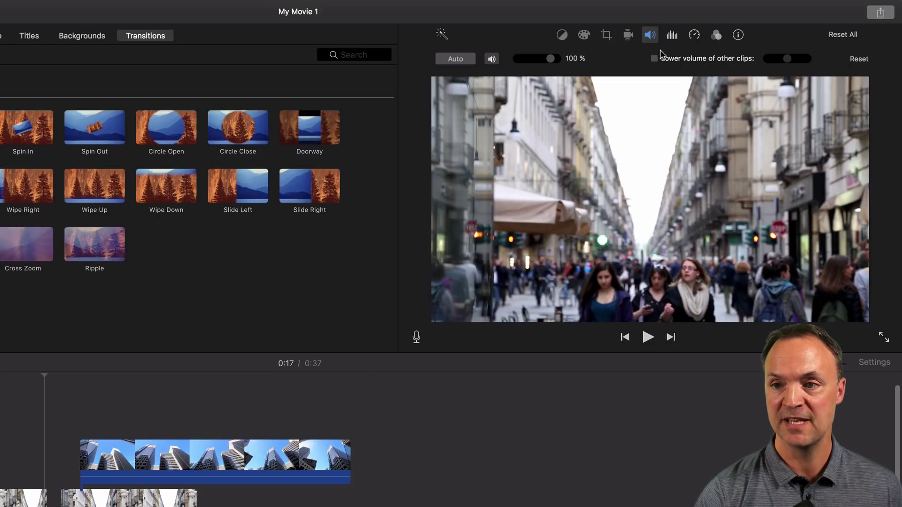
pyautogui.click(672, 36)
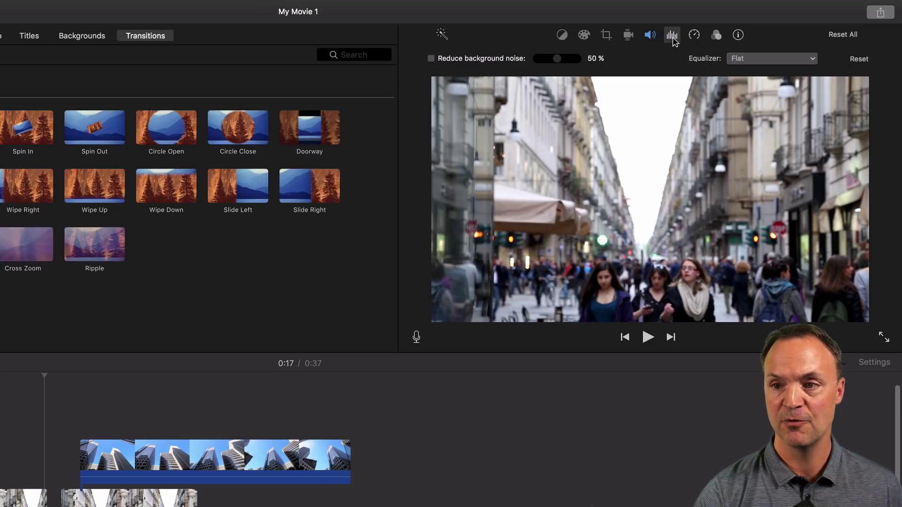
# Step: Examine the equalizer presets, speed controls, and clip filter and audio effect choices for the clips
pyautogui.click(761, 59)
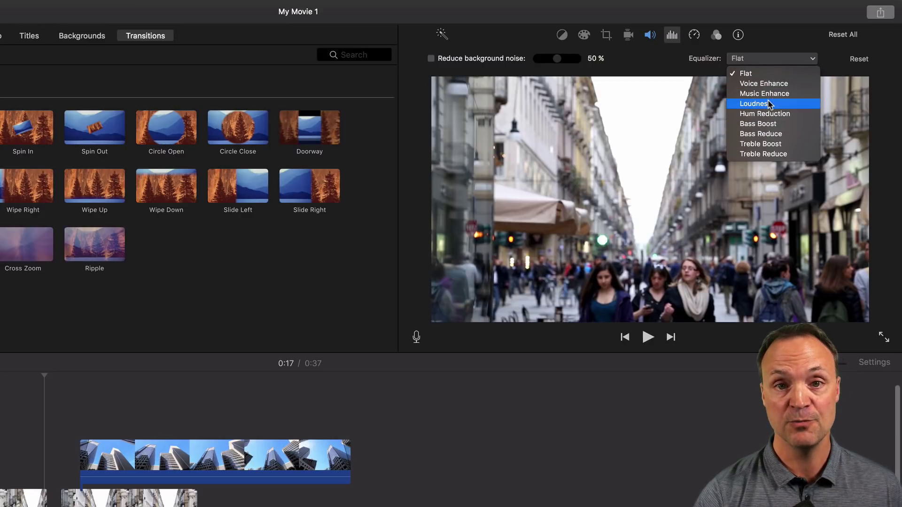
pyautogui.click(695, 36)
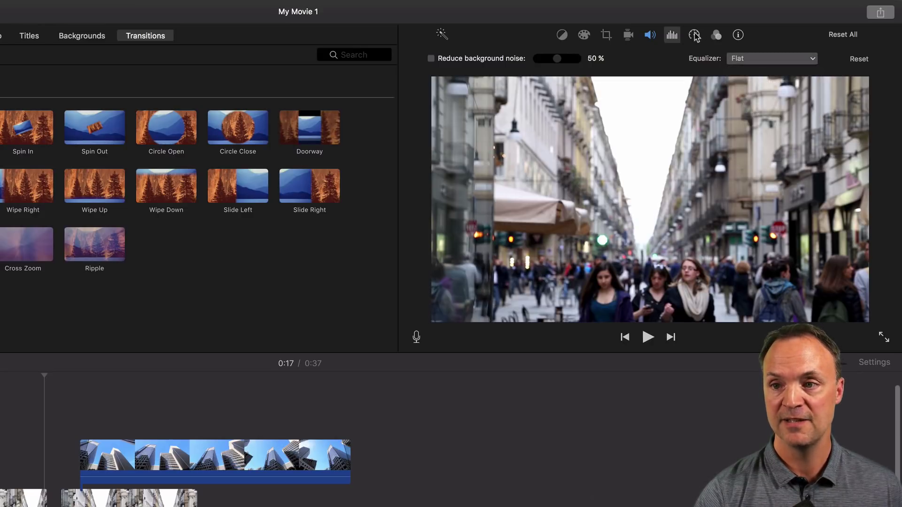
pyautogui.click(695, 36)
pyautogui.click(716, 36)
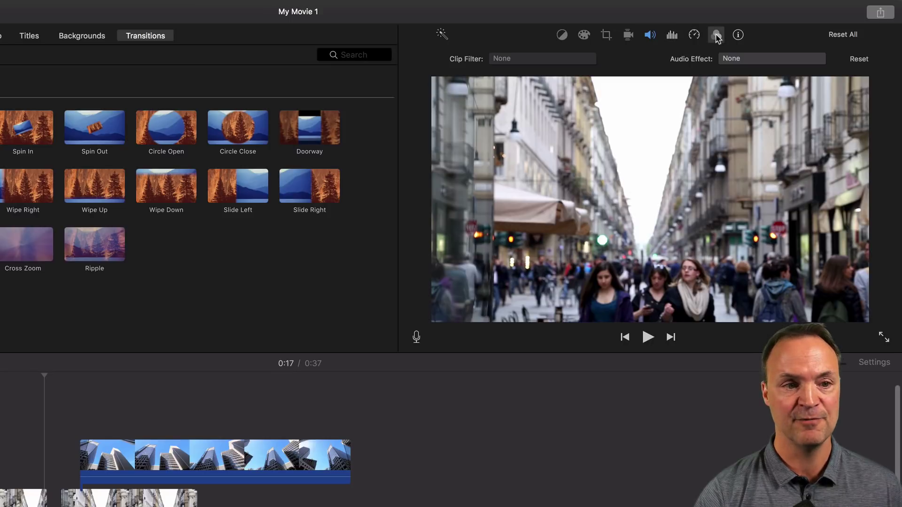
pyautogui.click(740, 59)
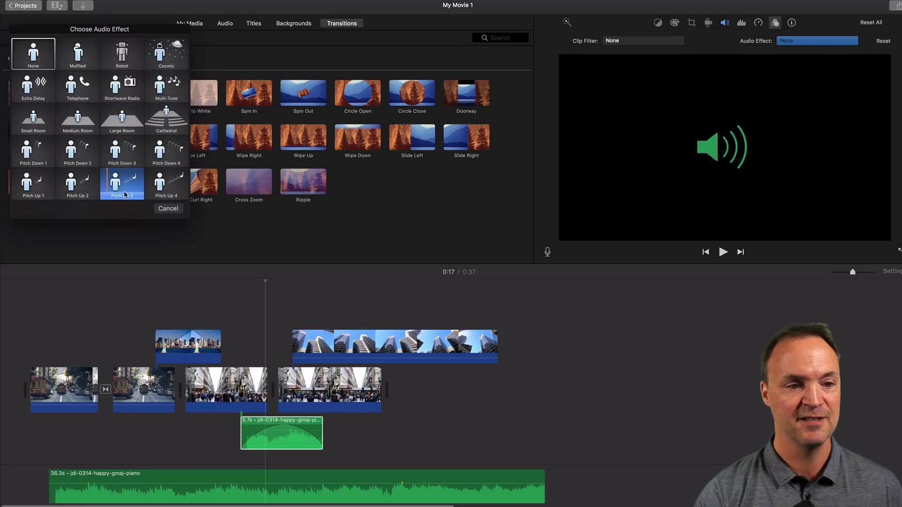
pyautogui.click(168, 208)
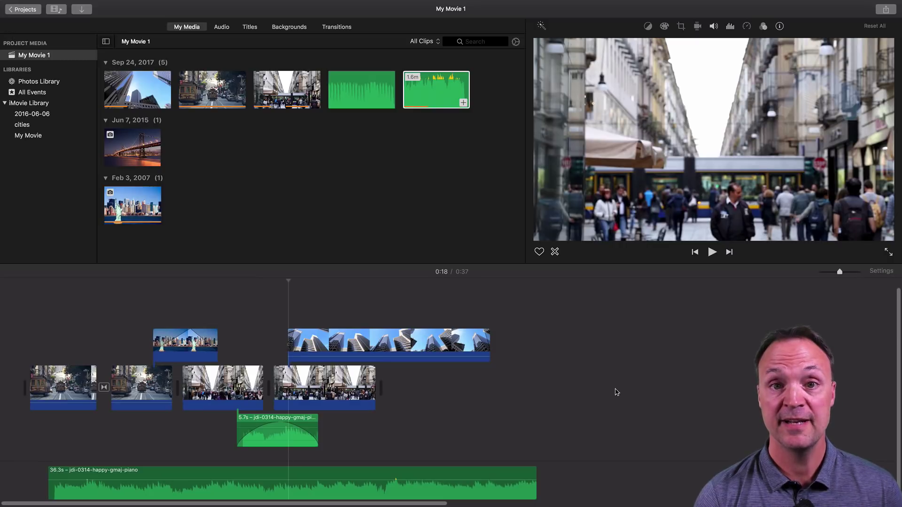
# Step: Add the Boogie Lights title above the start of the skyscraper clip and extend it to 6.5 seconds
pyautogui.click(615, 393)
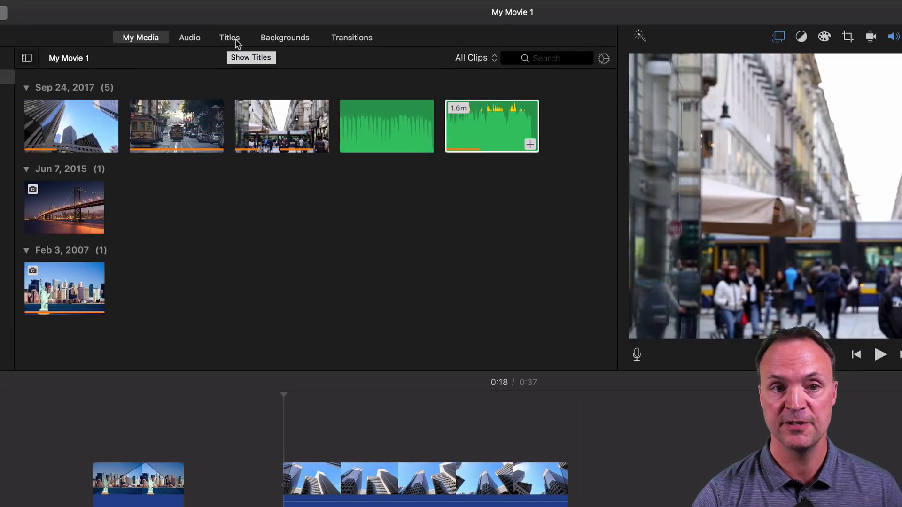
pyautogui.click(236, 39)
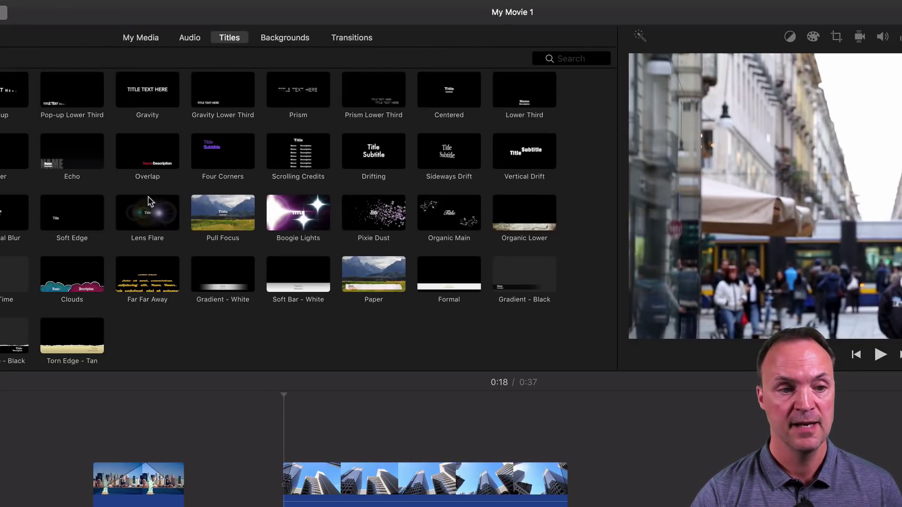
pyautogui.click(88, 219)
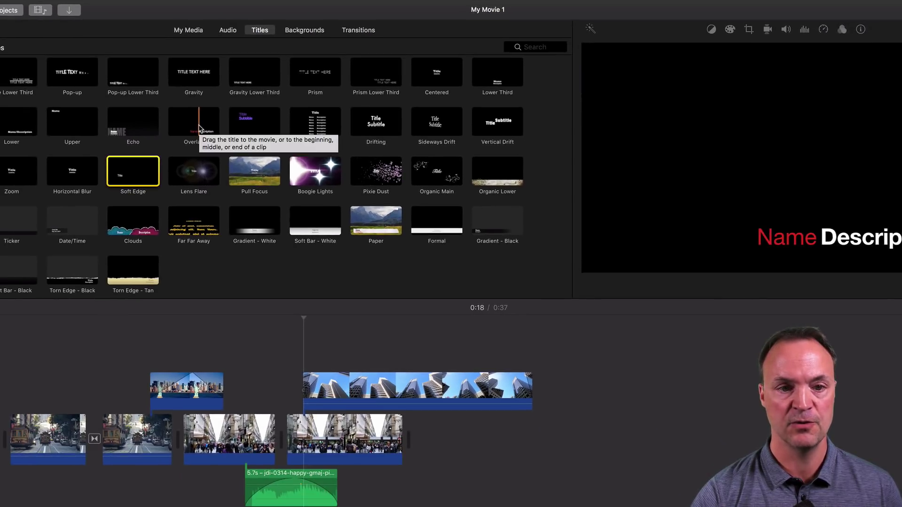
pyautogui.click(199, 127)
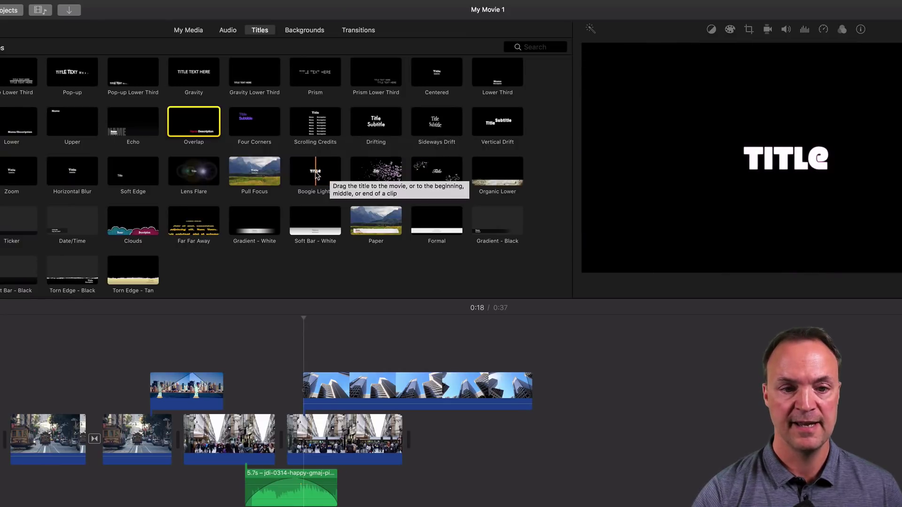
pyautogui.moveTo(316, 176); pyautogui.dragTo(306, 365)
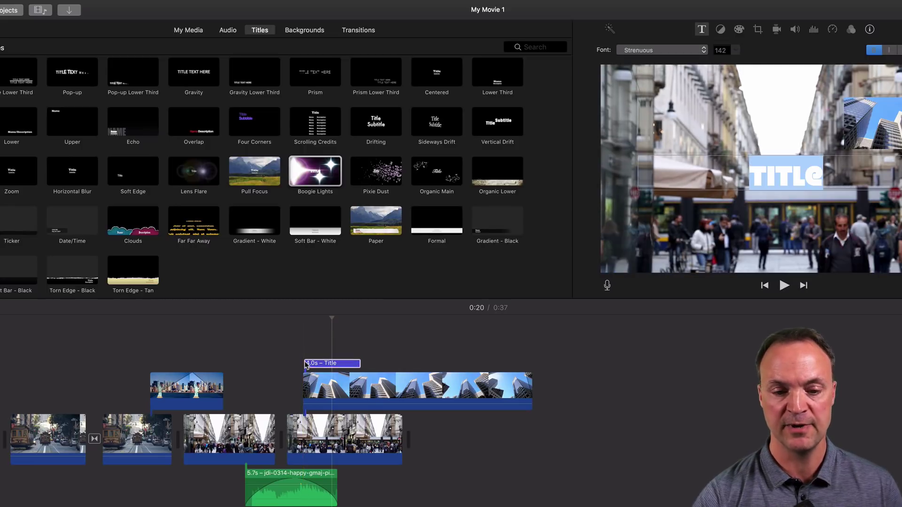
pyautogui.click(359, 365)
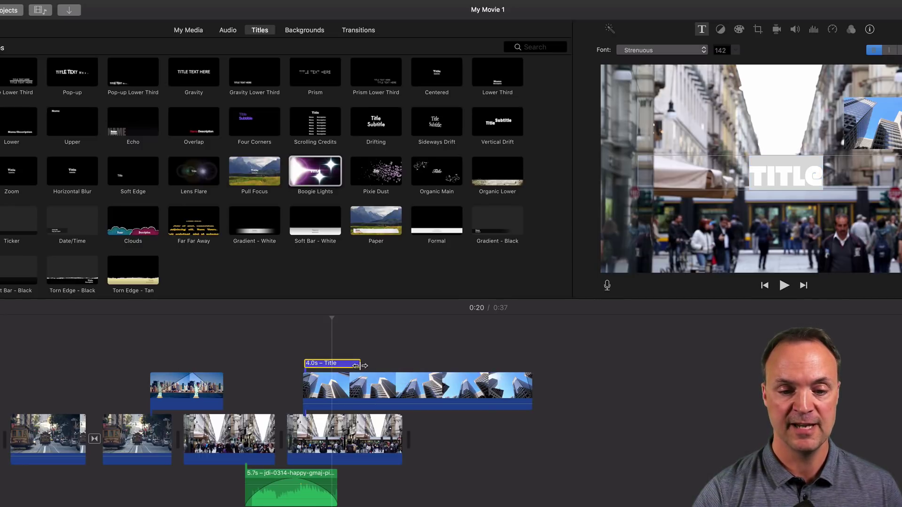
pyautogui.moveTo(359, 365); pyautogui.dragTo(396, 365)
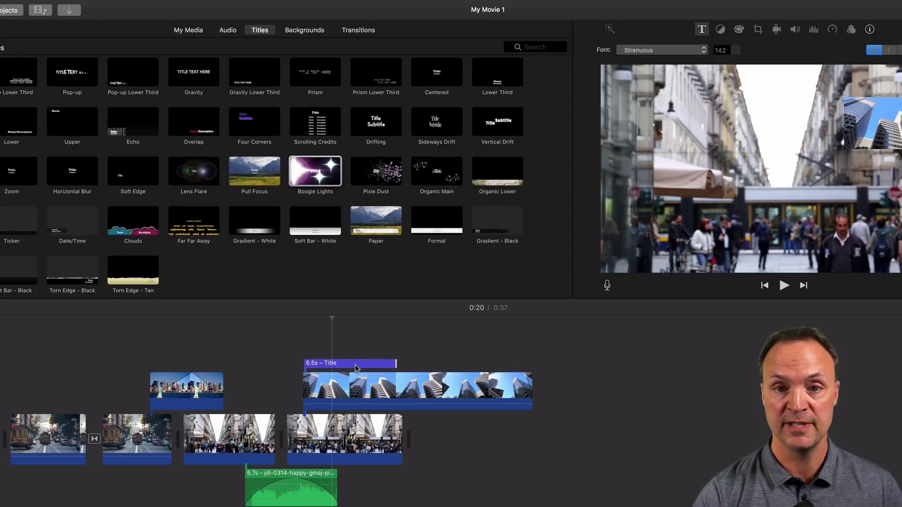
# Step: Replace the title's placeholder text with "Hello WolrD!"
pyautogui.click(326, 366)
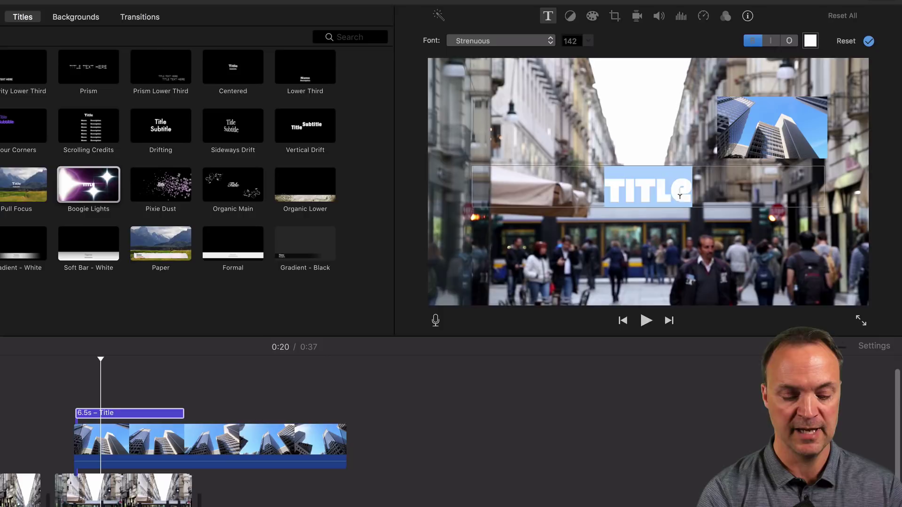
pyautogui.write('Mallo Wolr')
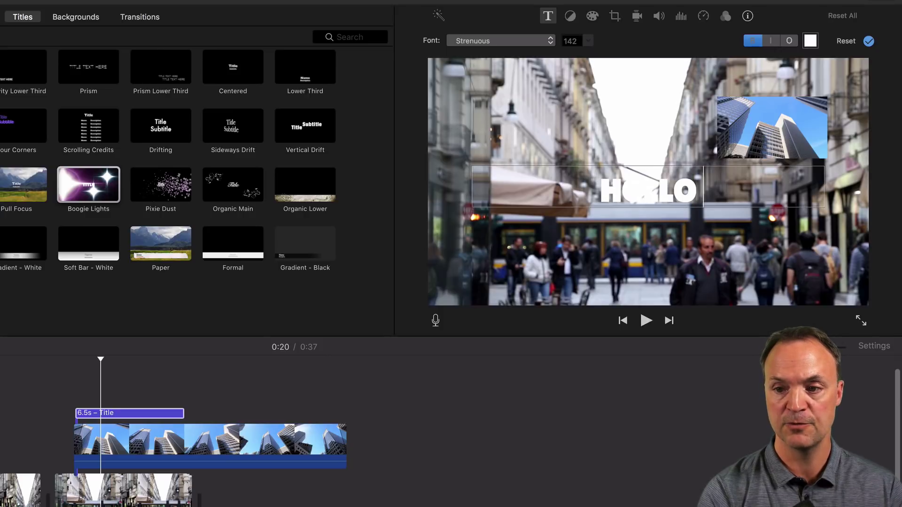
pyautogui.write('d')
pyautogui.press('Return')
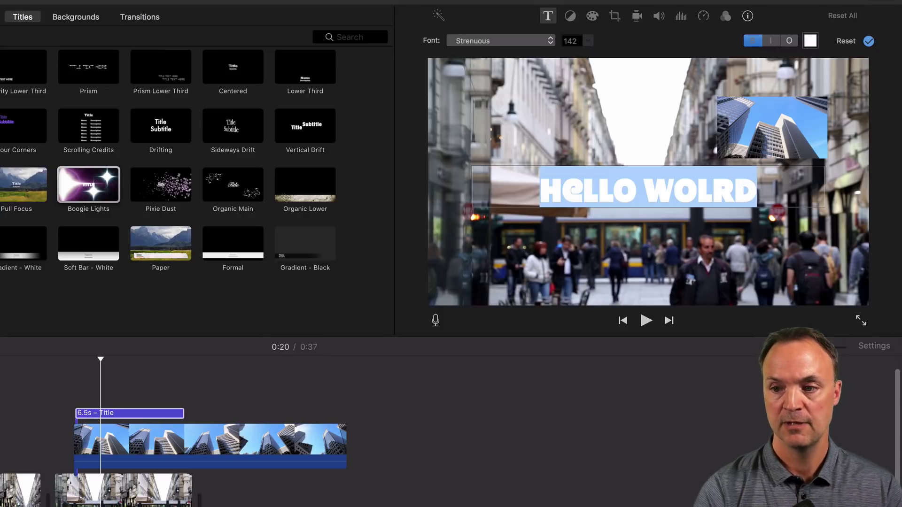
pyautogui.click(770, 188)
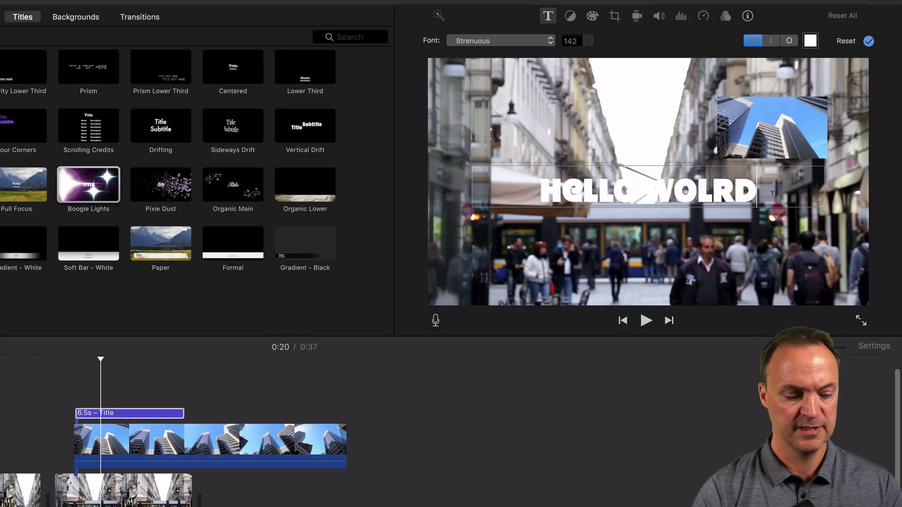
pyautogui.write('!')
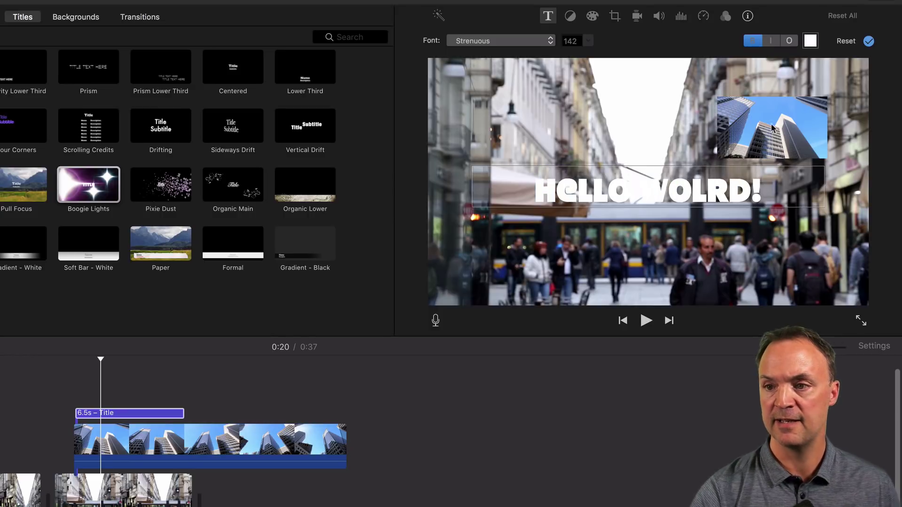
# Step: Color the title text red, apply the change and play back the title over the street clip
pyautogui.click(810, 41)
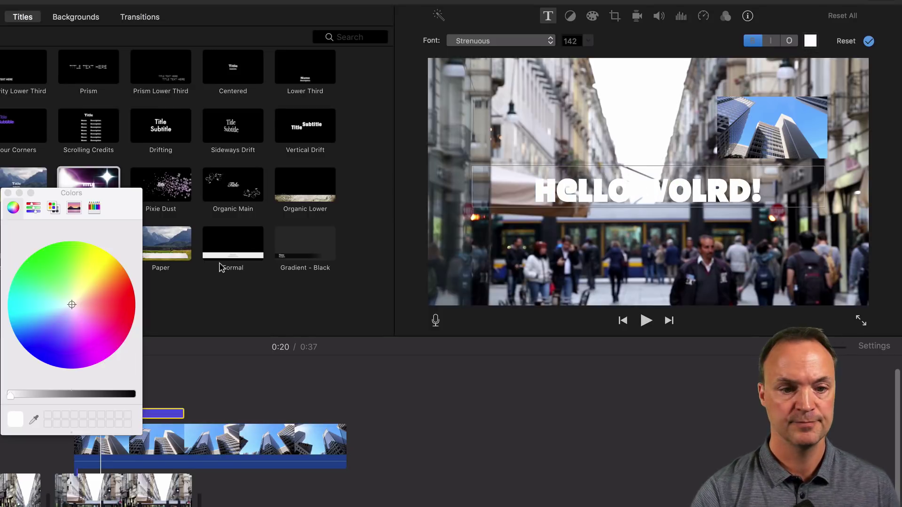
pyautogui.click(132, 313)
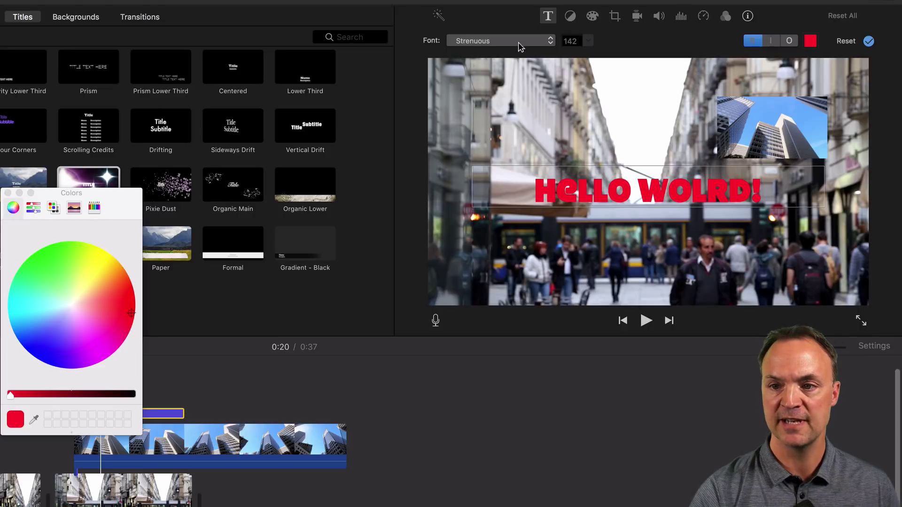
pyautogui.click(868, 43)
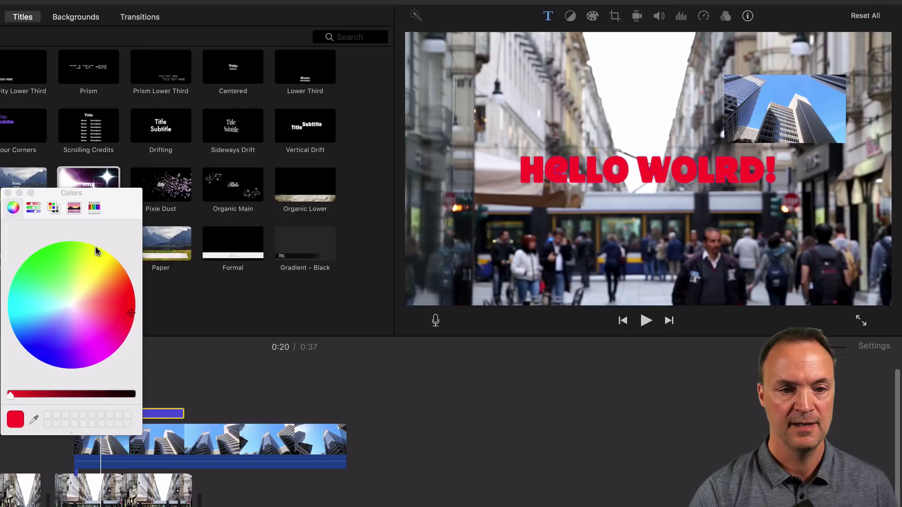
pyautogui.click(7, 193)
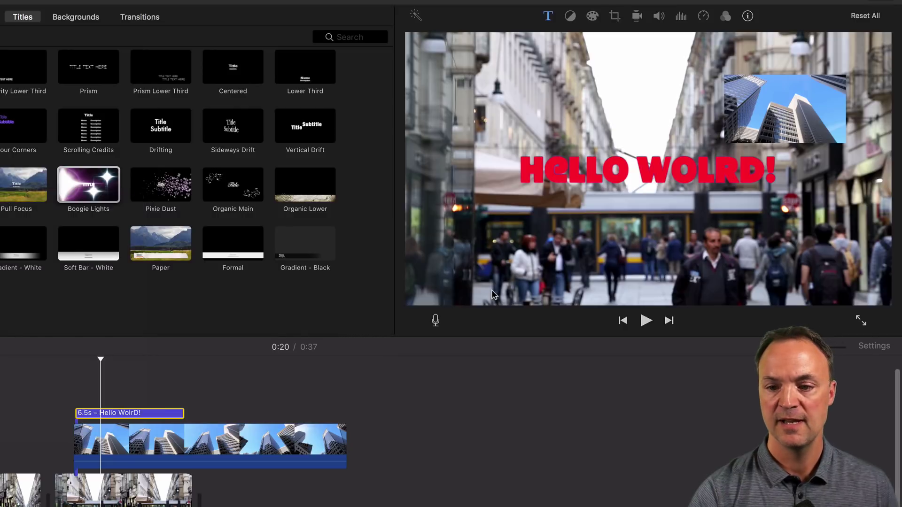
pyautogui.click(646, 321)
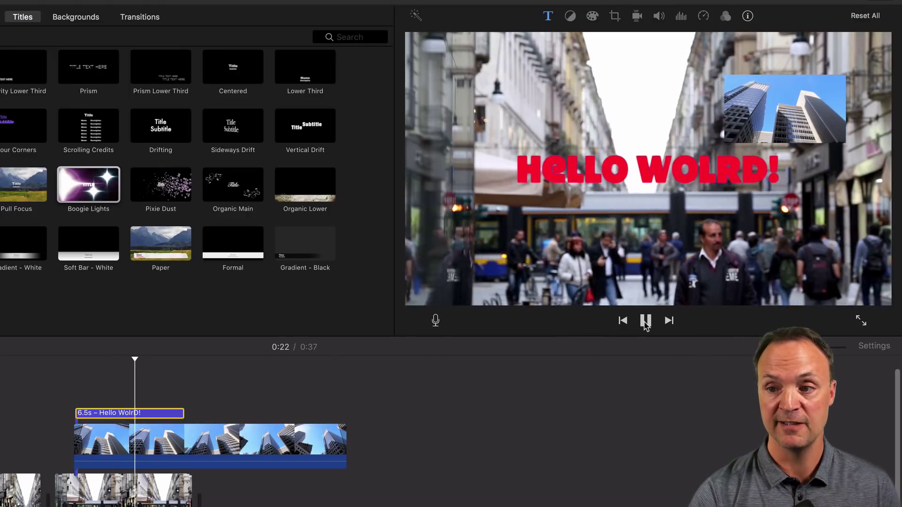
pyautogui.click(645, 324)
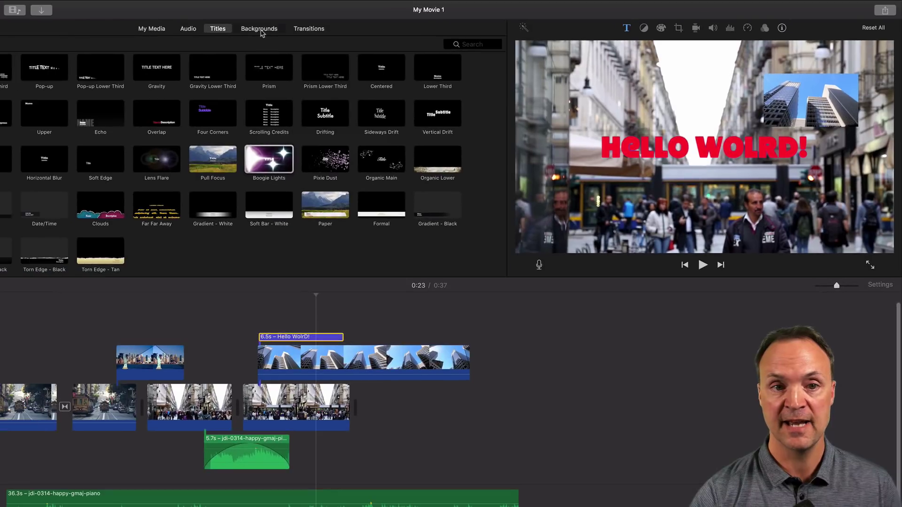
# Step: Add the Underwater background to the timeline after the last street clip
pyautogui.click(260, 30)
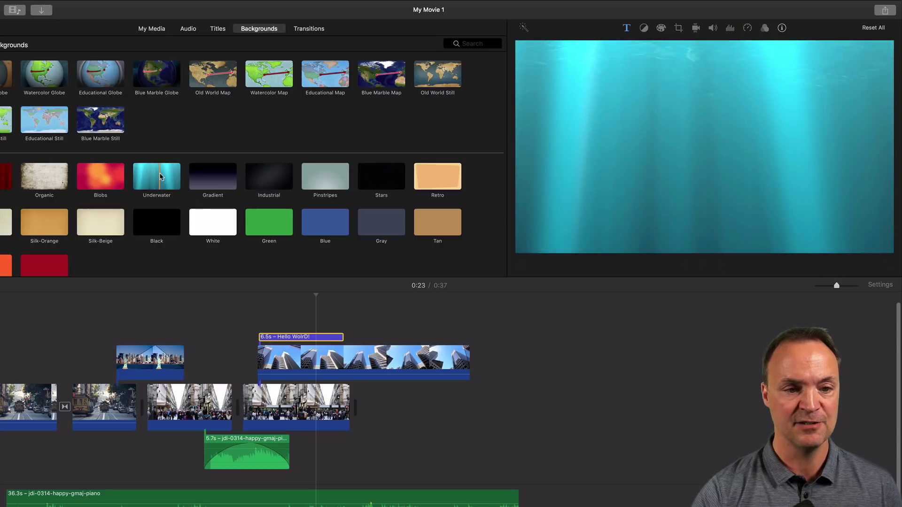
pyautogui.moveTo(158, 178); pyautogui.dragTo(369, 404)
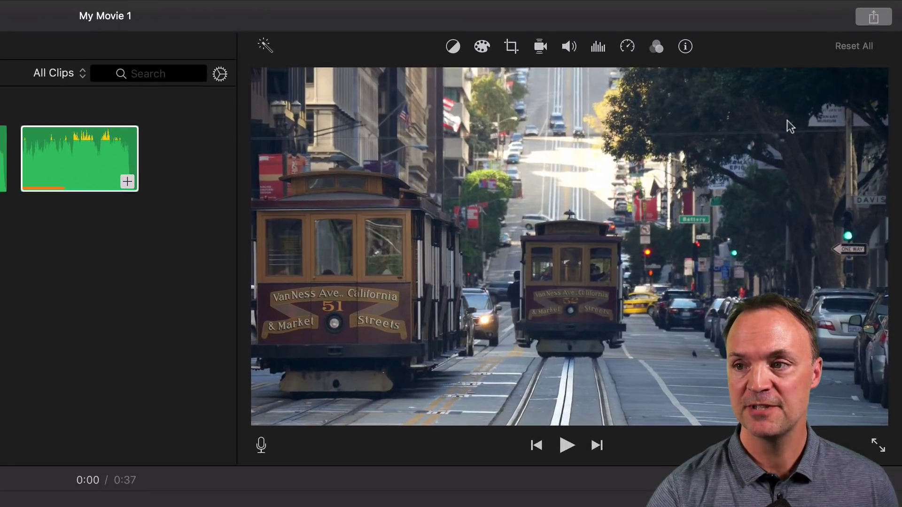
# Step: Examine the YouTube sharing settings for the movie, including the resolution and category choices and the account sign-in
pyautogui.click(867, 20)
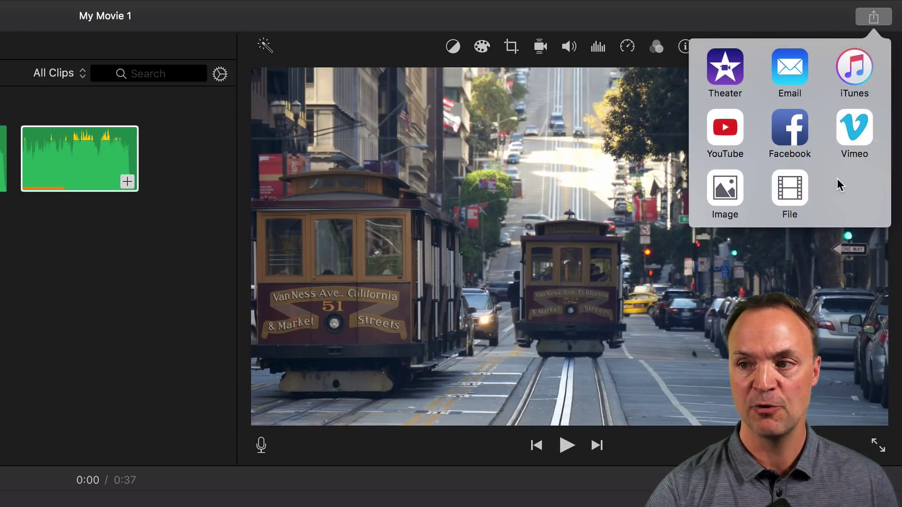
pyautogui.click(726, 139)
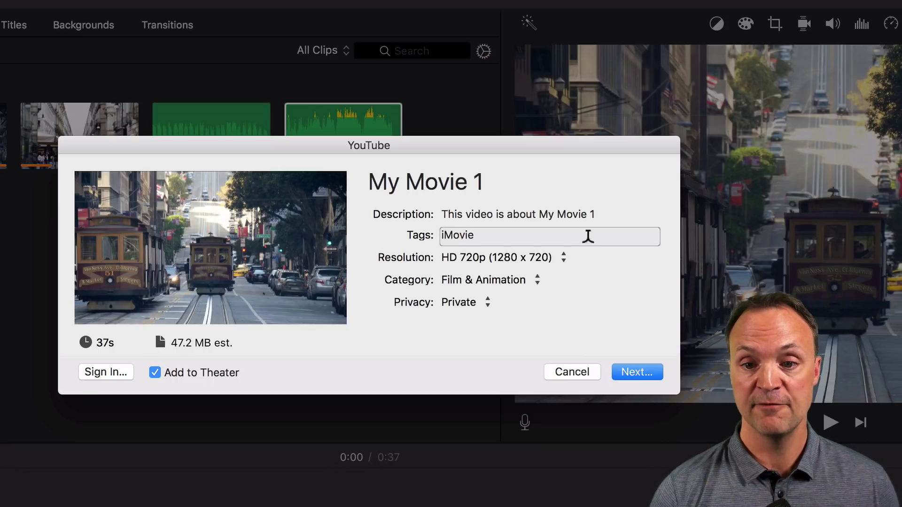
pyautogui.click(565, 258)
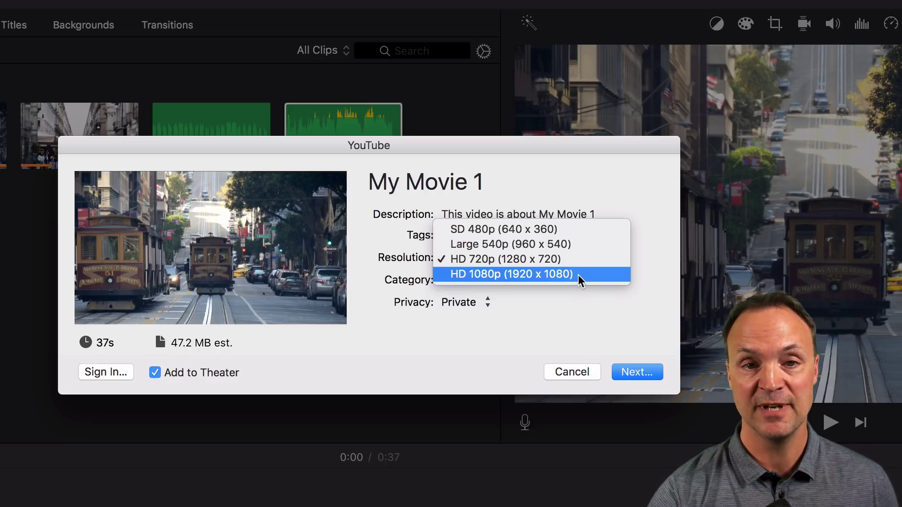
pyautogui.click(566, 327)
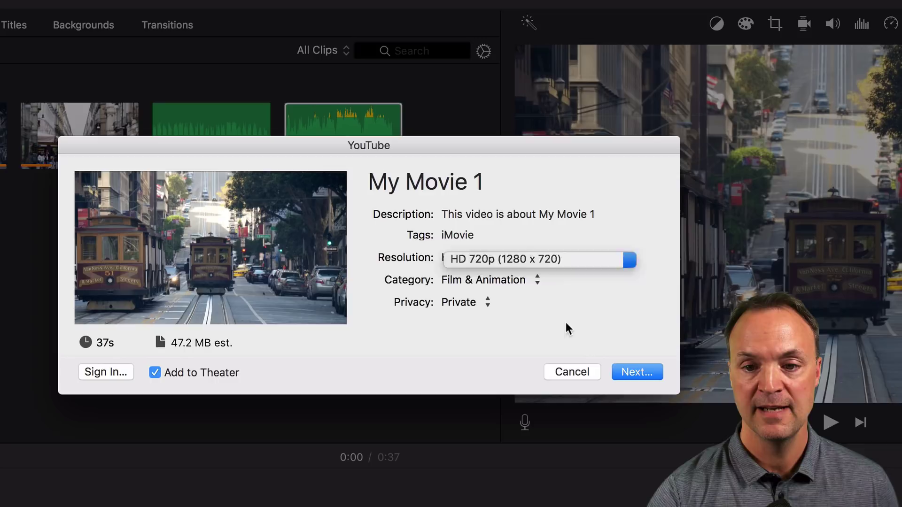
pyautogui.click(511, 286)
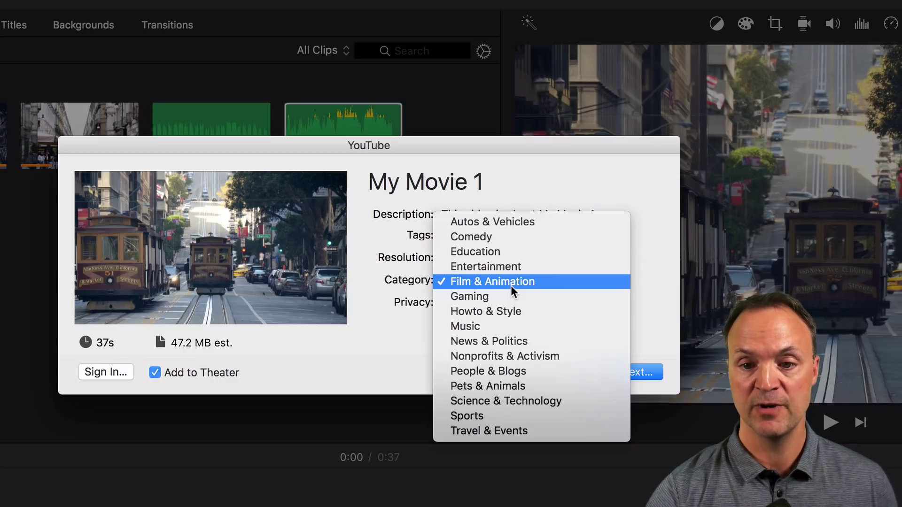
pyautogui.click(600, 192)
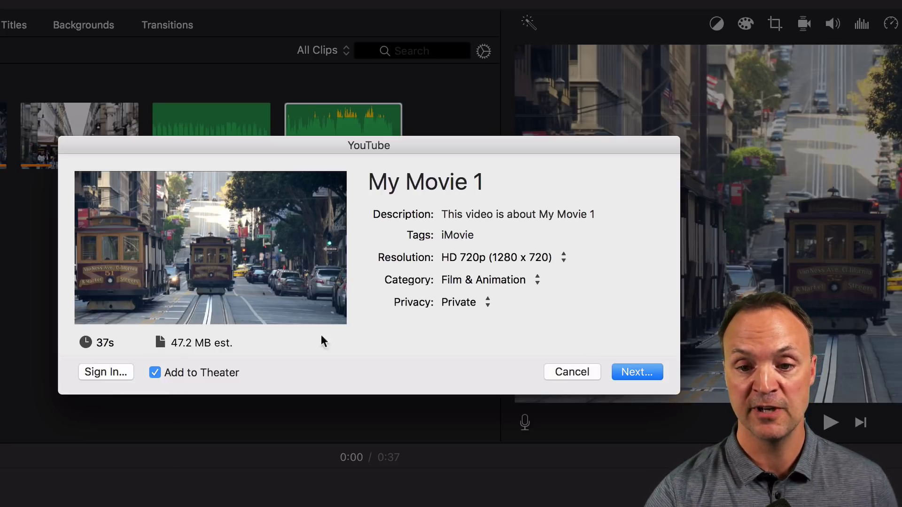
pyautogui.click(629, 371)
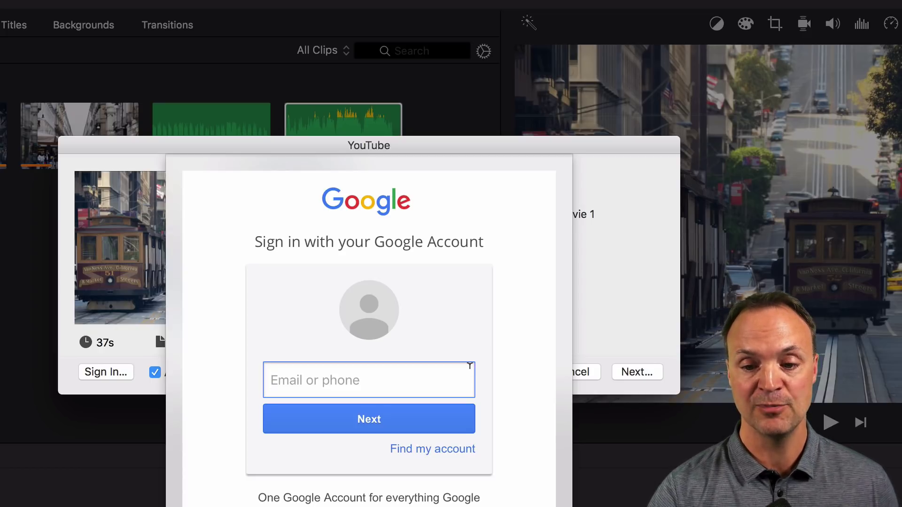
pyautogui.press('Escape')
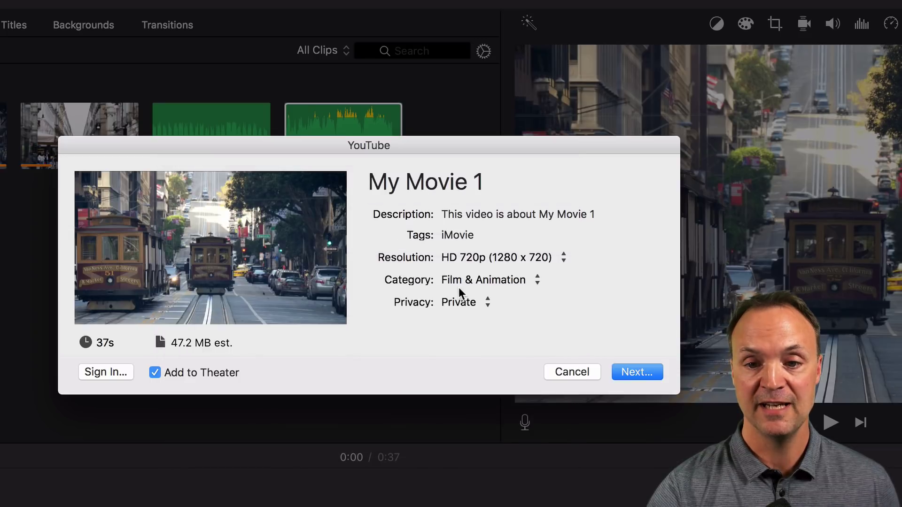
pyautogui.click(575, 373)
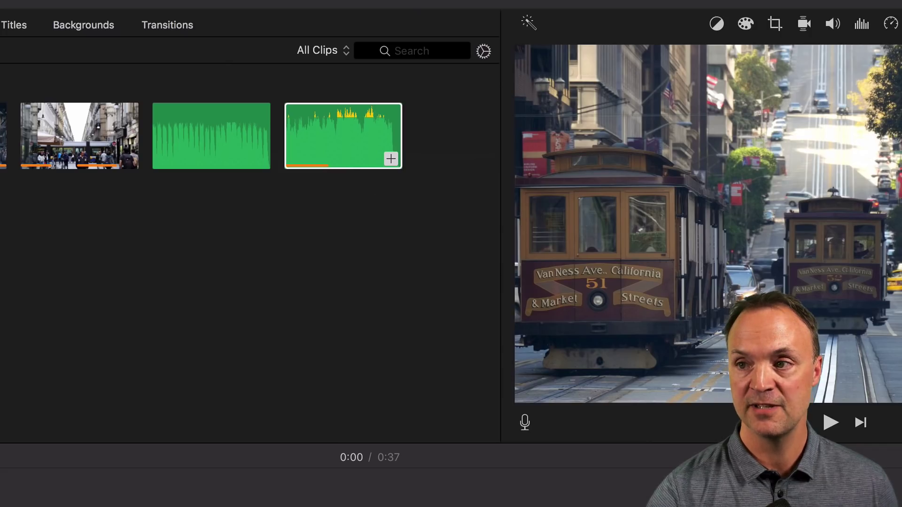
# Step: Export the movie as a 720p video and audio file named My Movie 1 to the Desktop, replacing the existing file
pyautogui.click(887, 7)
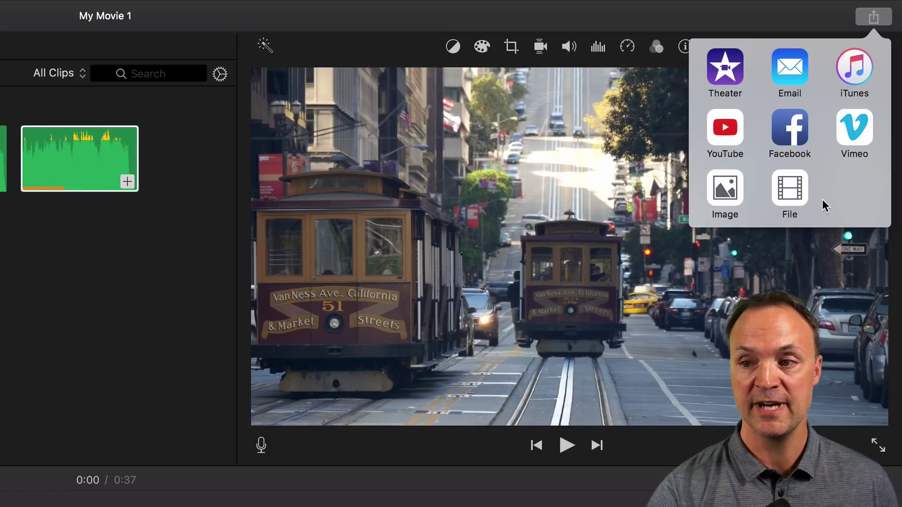
pyautogui.click(793, 191)
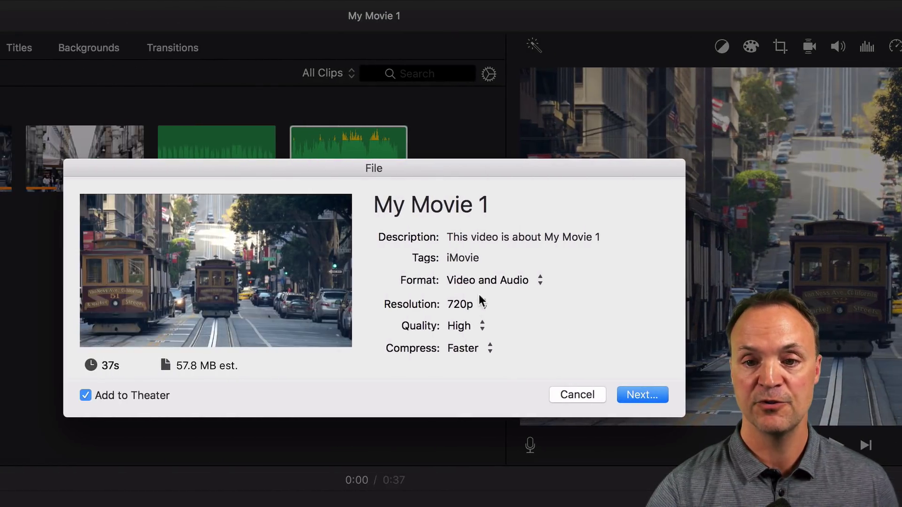
pyautogui.click(479, 309)
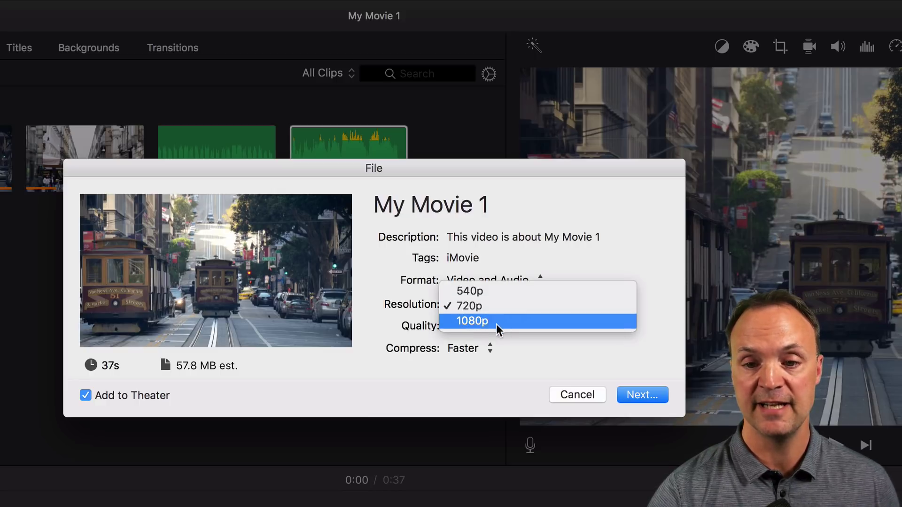
pyautogui.click(463, 379)
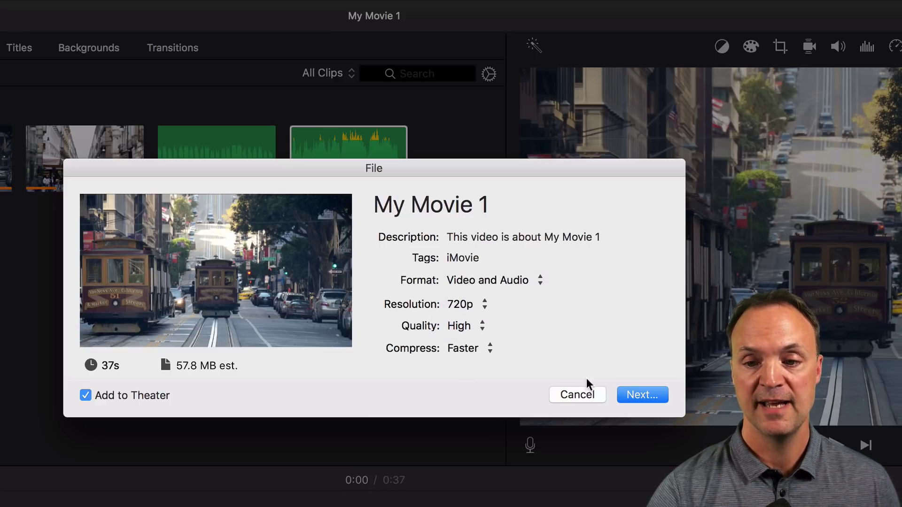
pyautogui.click(649, 395)
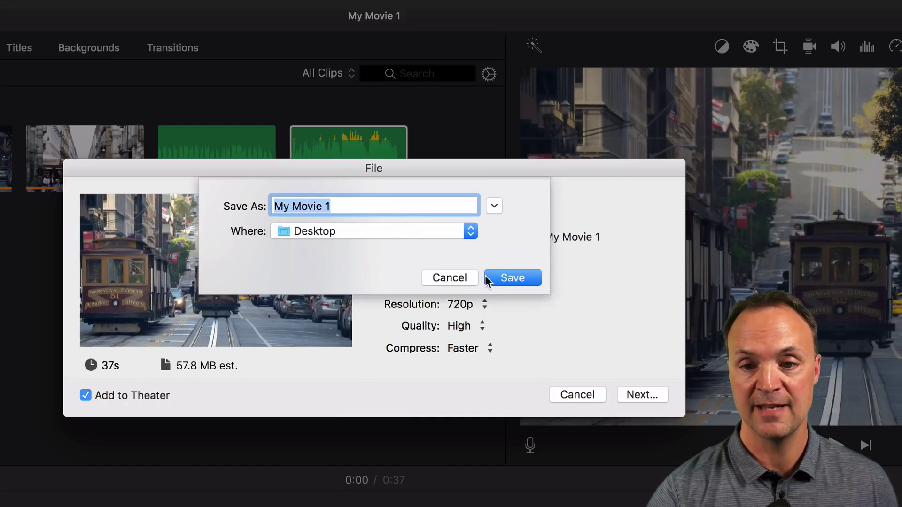
pyautogui.click(498, 278)
pyautogui.click(515, 276)
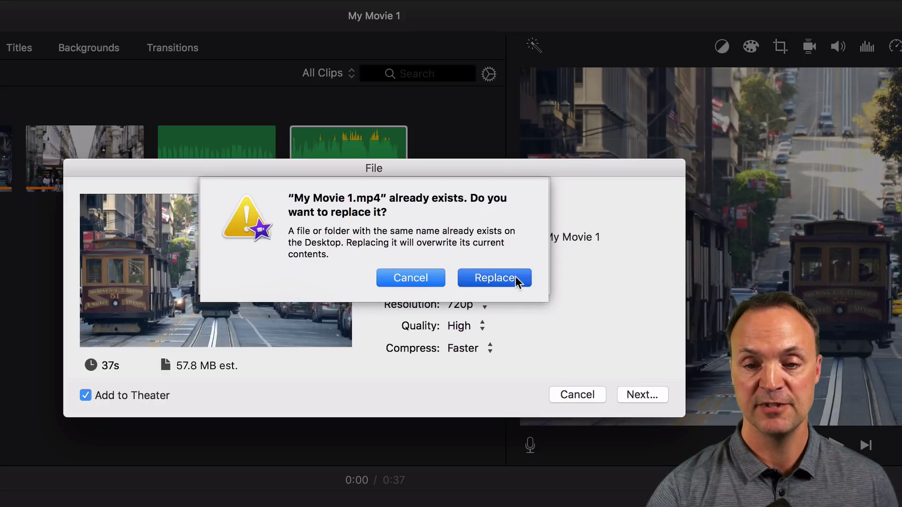